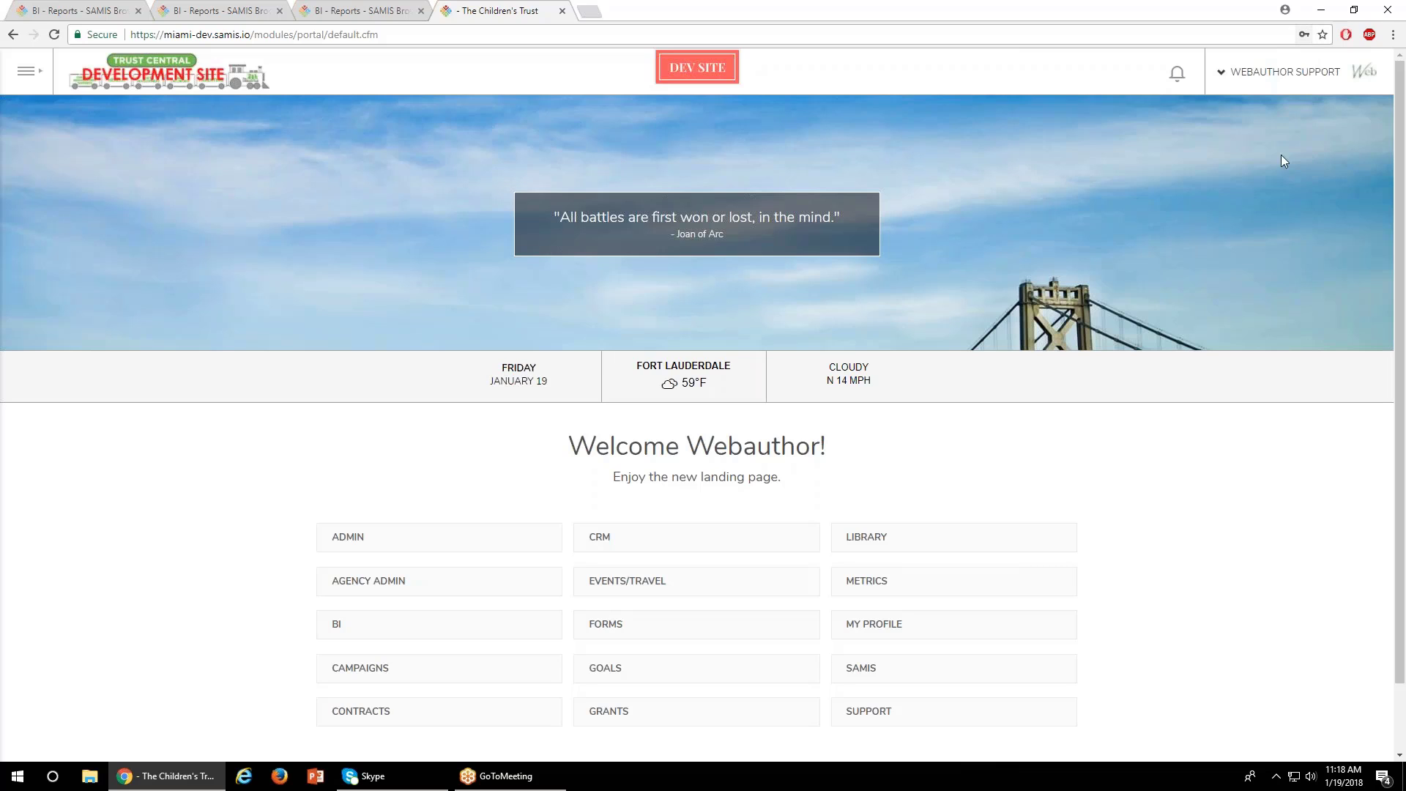
Open the SAMIS module from the landing page and show its Participants list
scroll(986, 511, "down", 1)
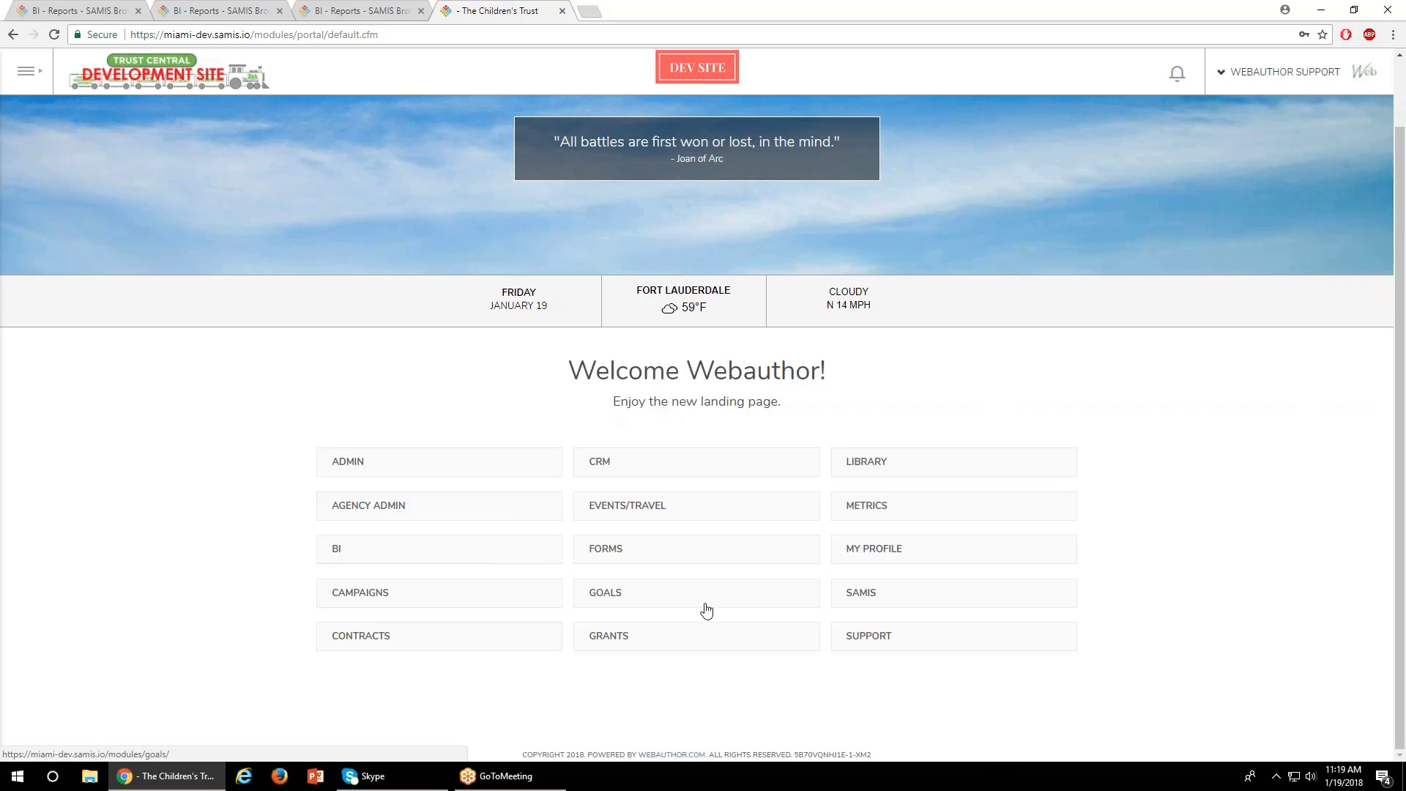
left_click(878, 601)
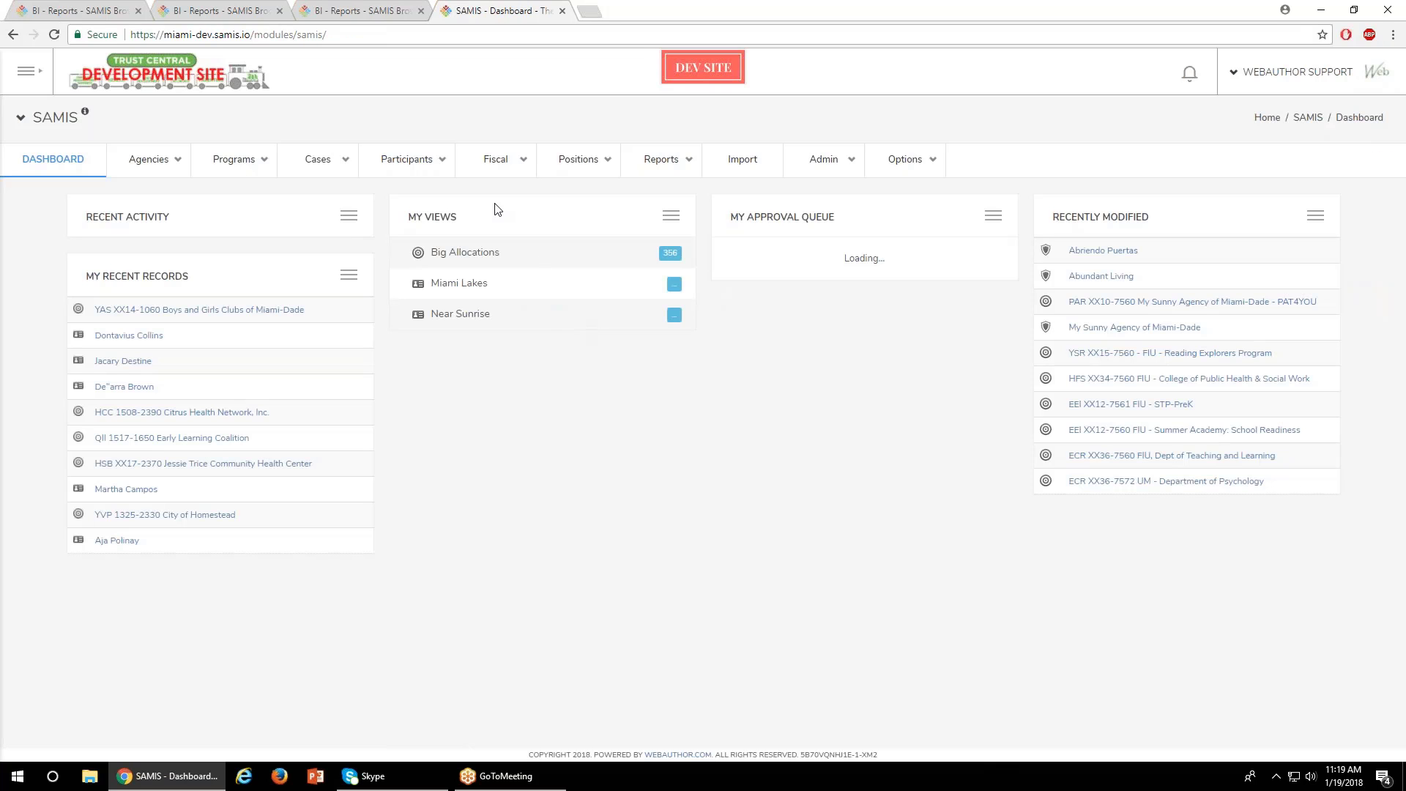
left_click(388, 164)
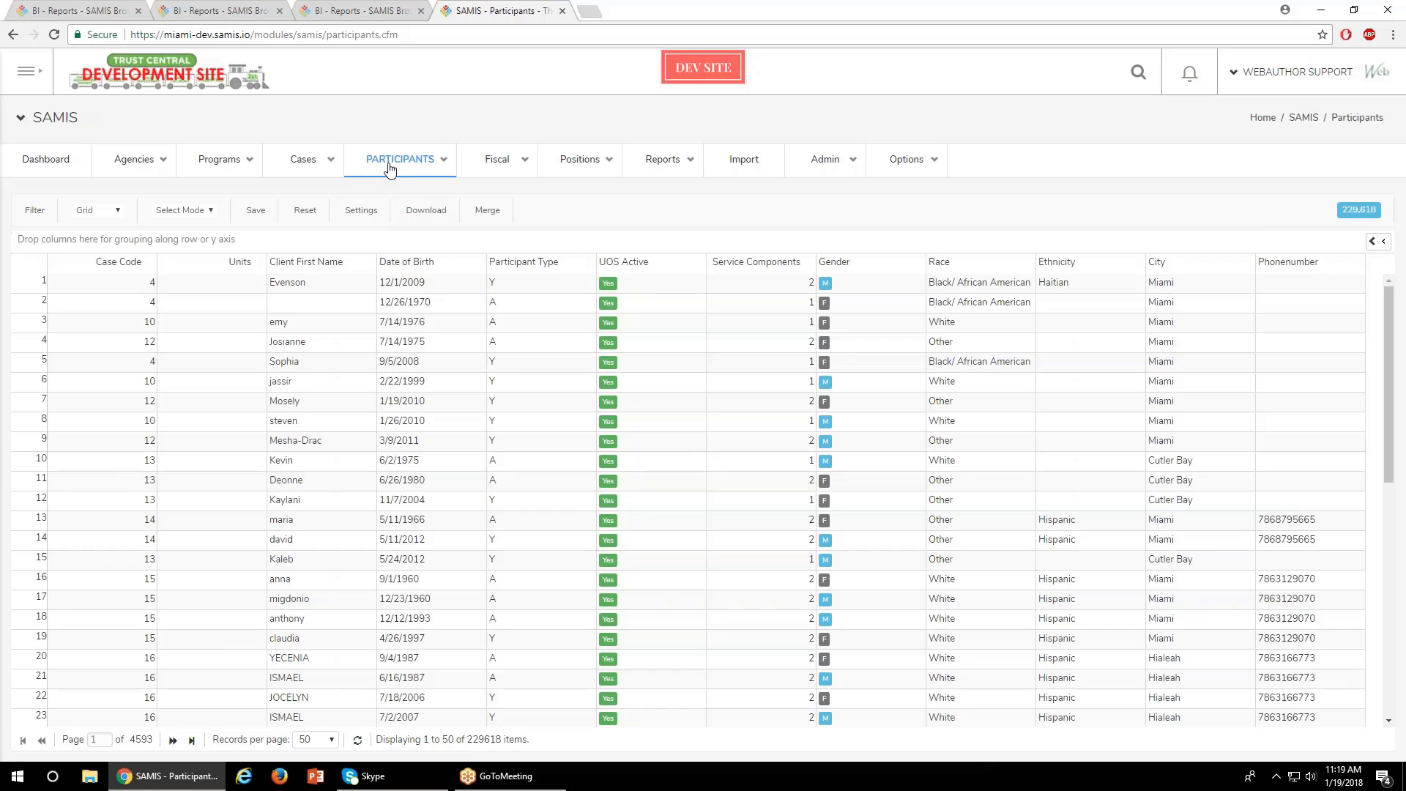
In the participant grid's settings, filter the available columns by "par" and update the grid with the checked columns
left_click(361, 210)
scroll(404, 267, "down", 5)
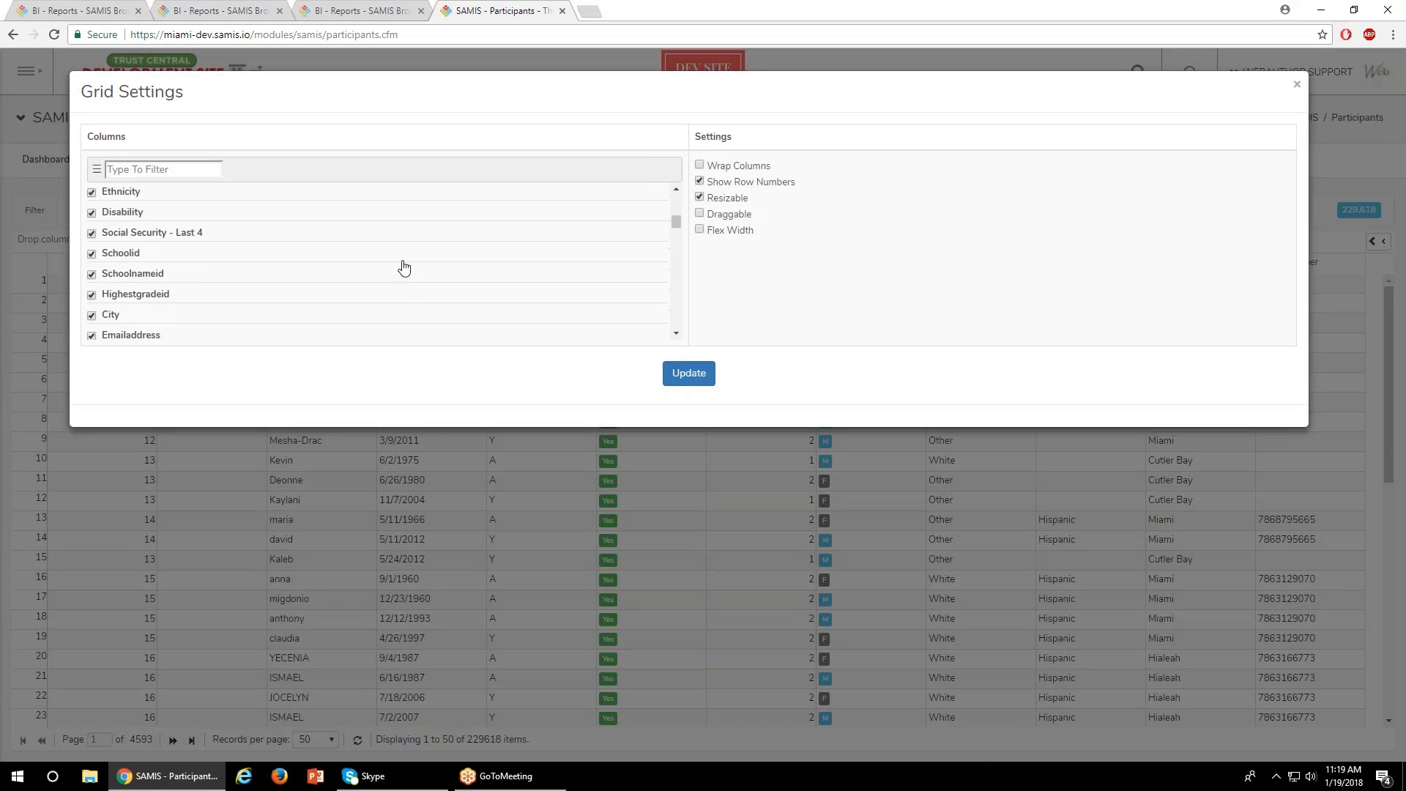
scroll(404, 268, "down", 5)
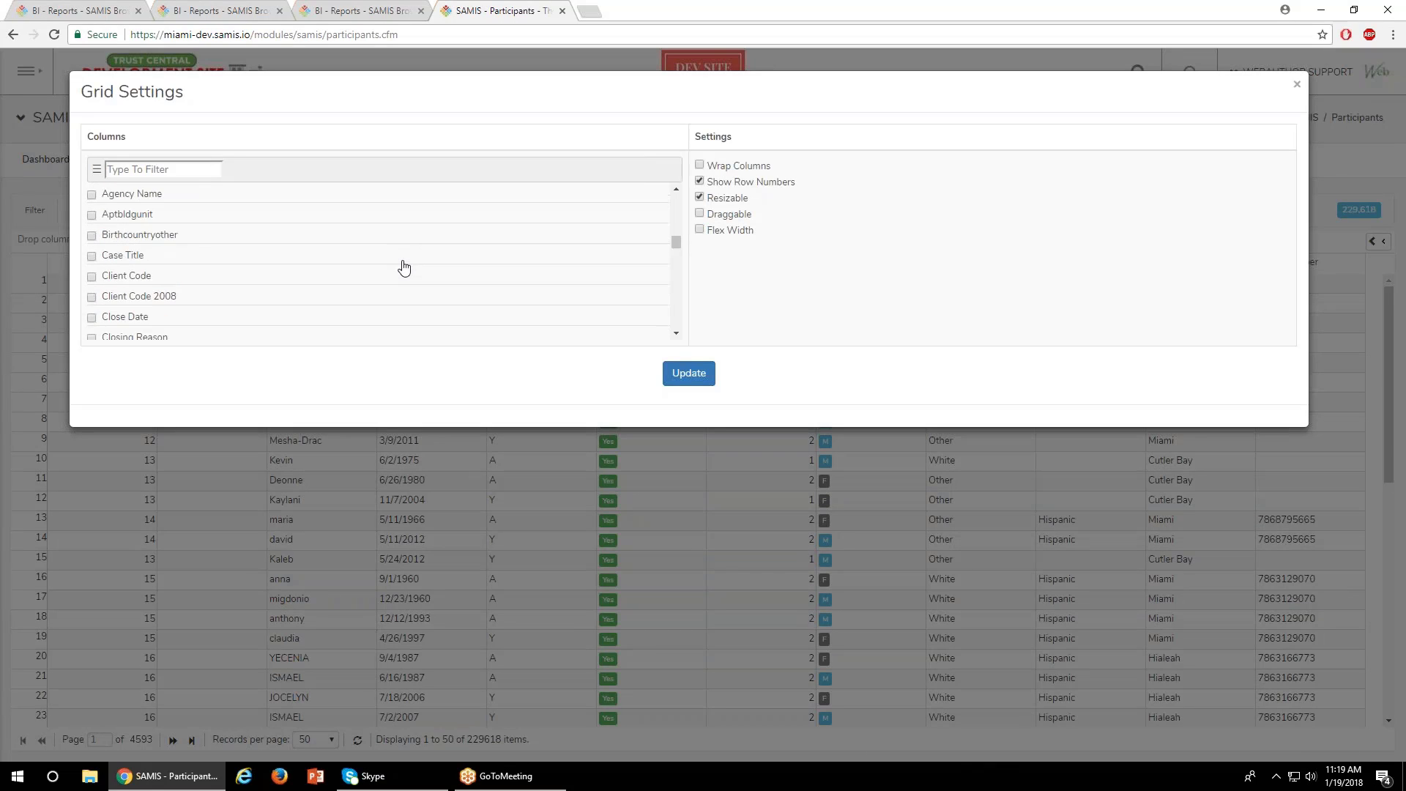
left_click(118, 168)
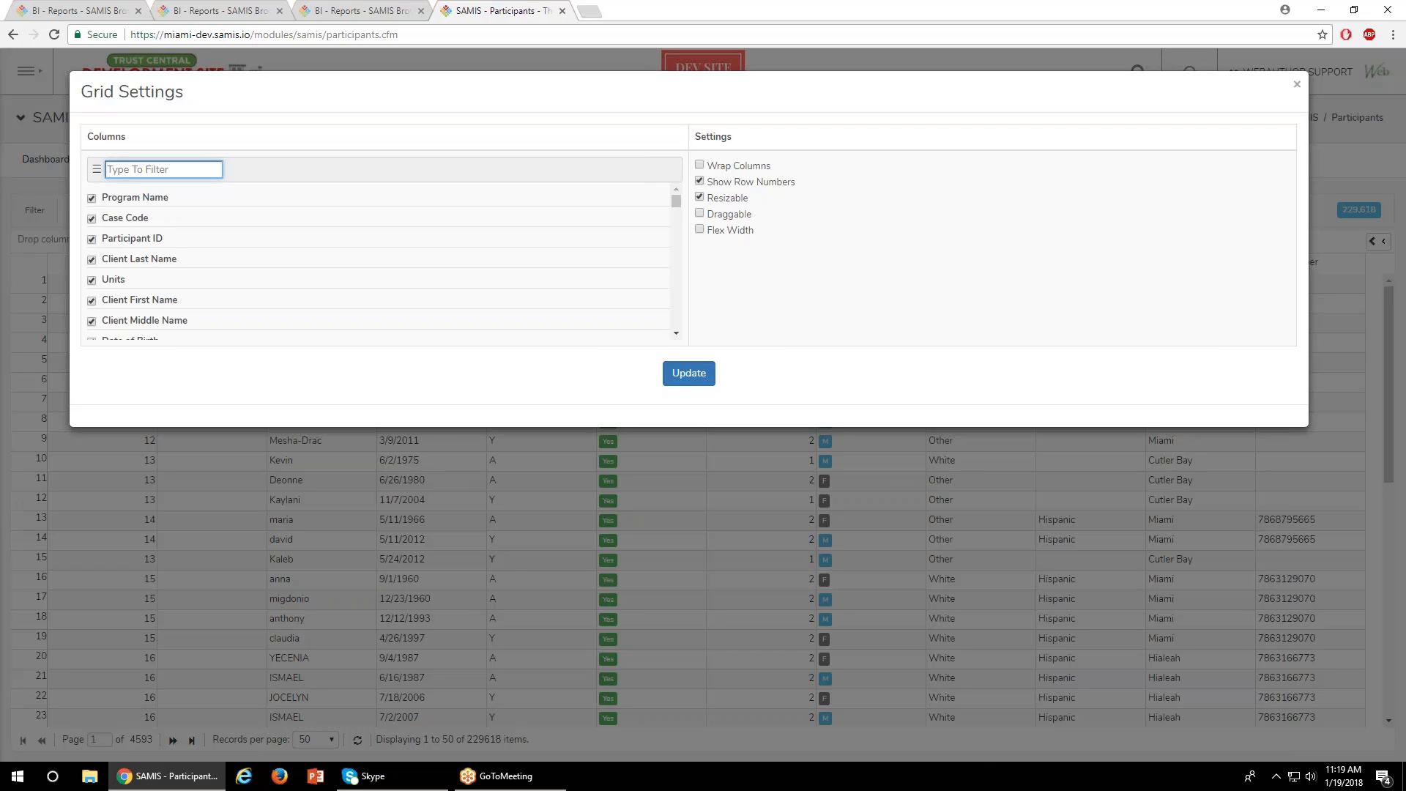
type("p")
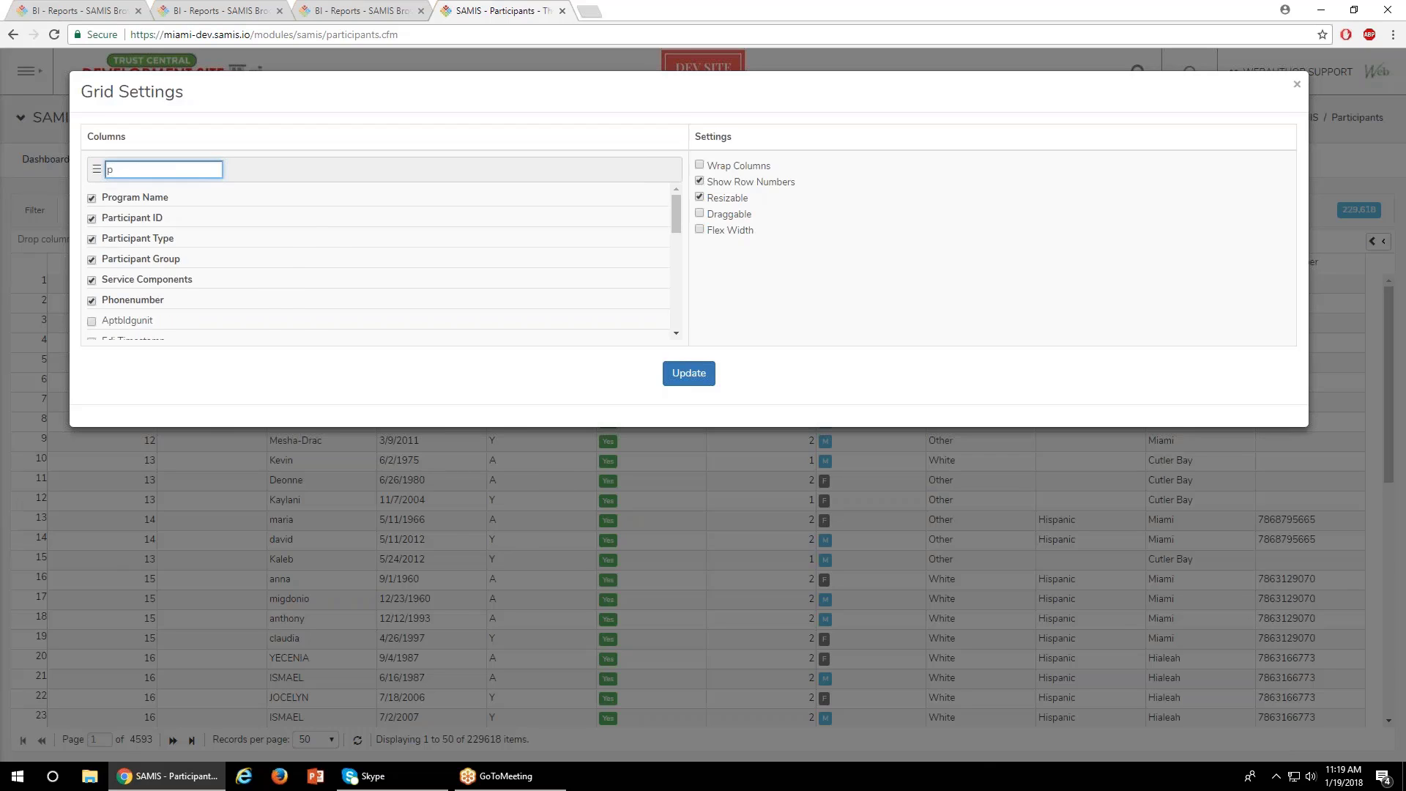
type("ar")
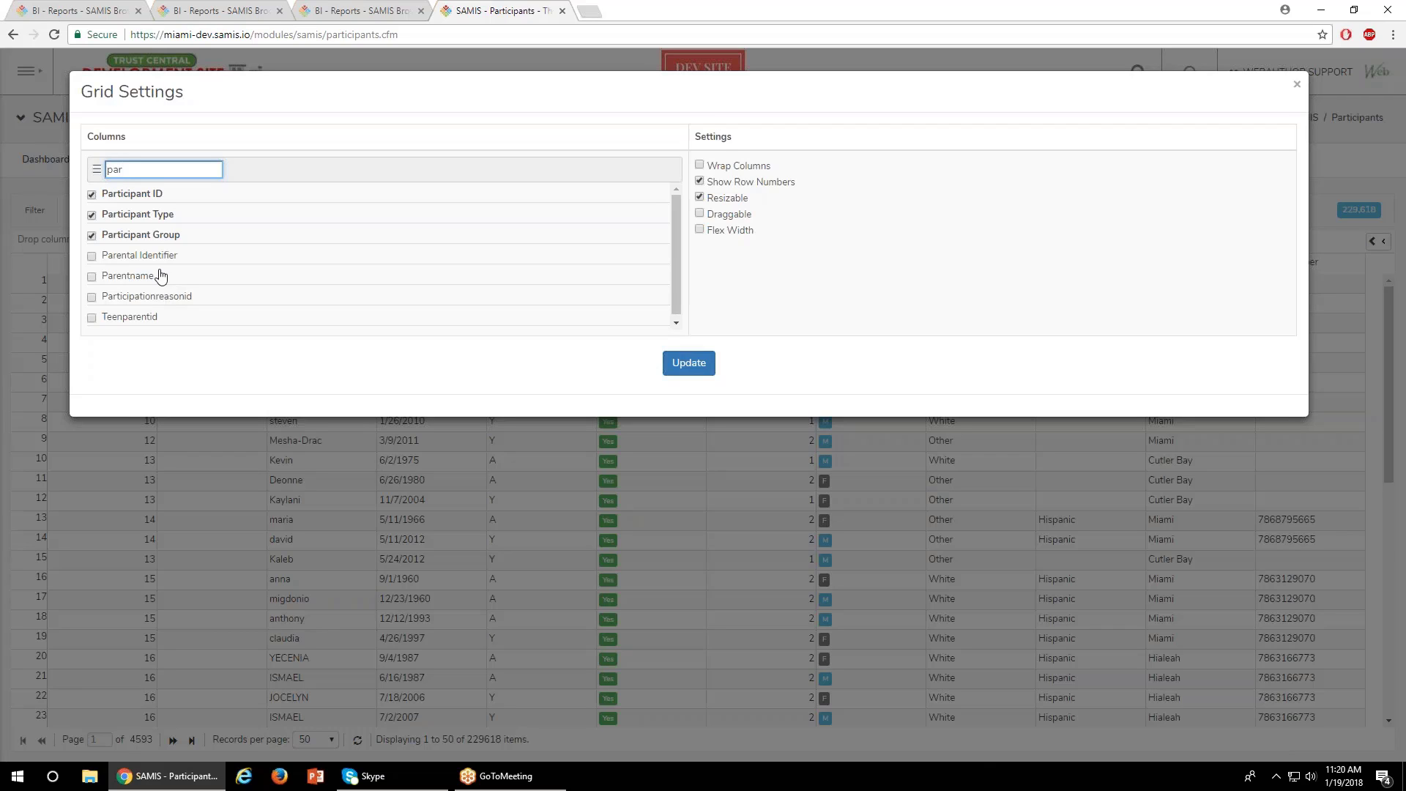
left_click(676, 368)
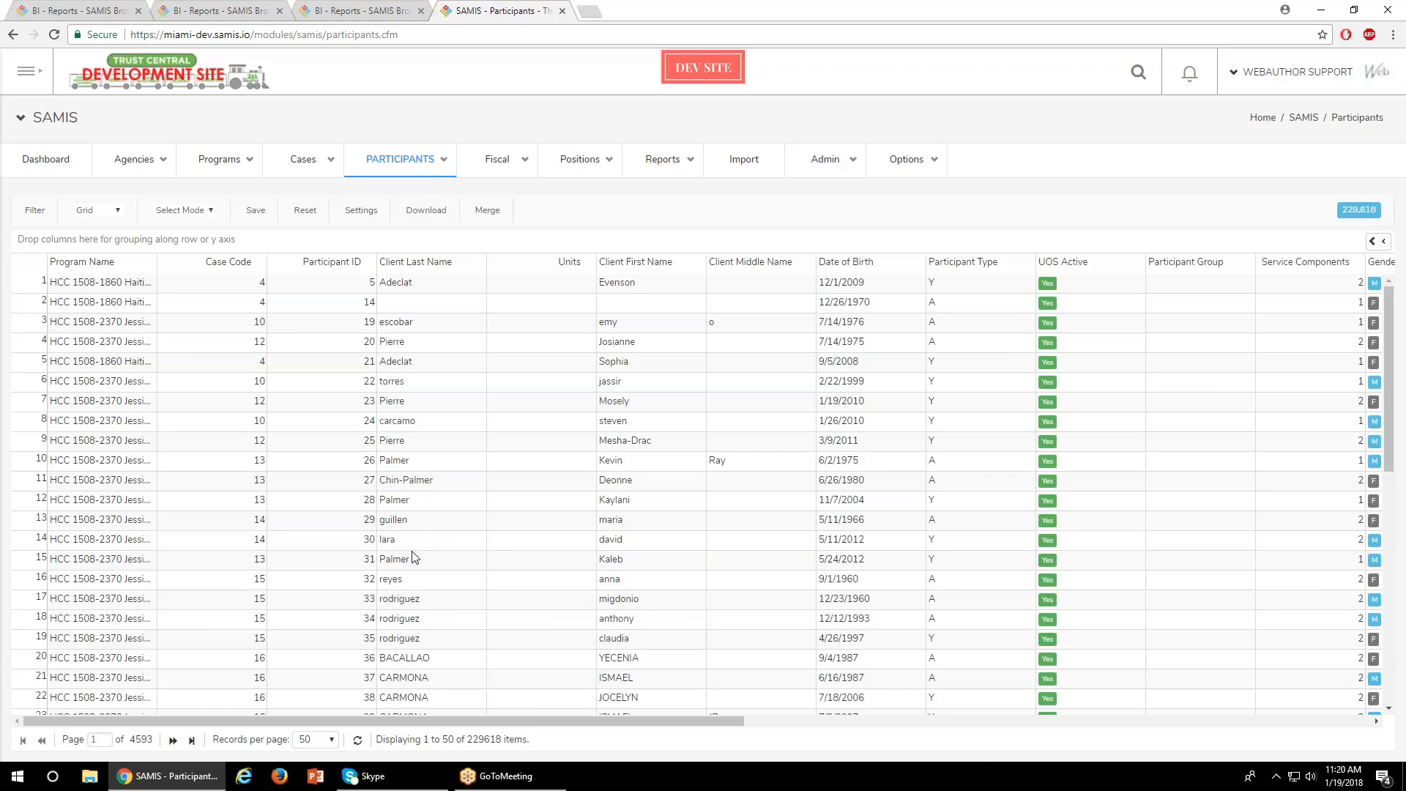
scroll(413, 563, "down", 6)
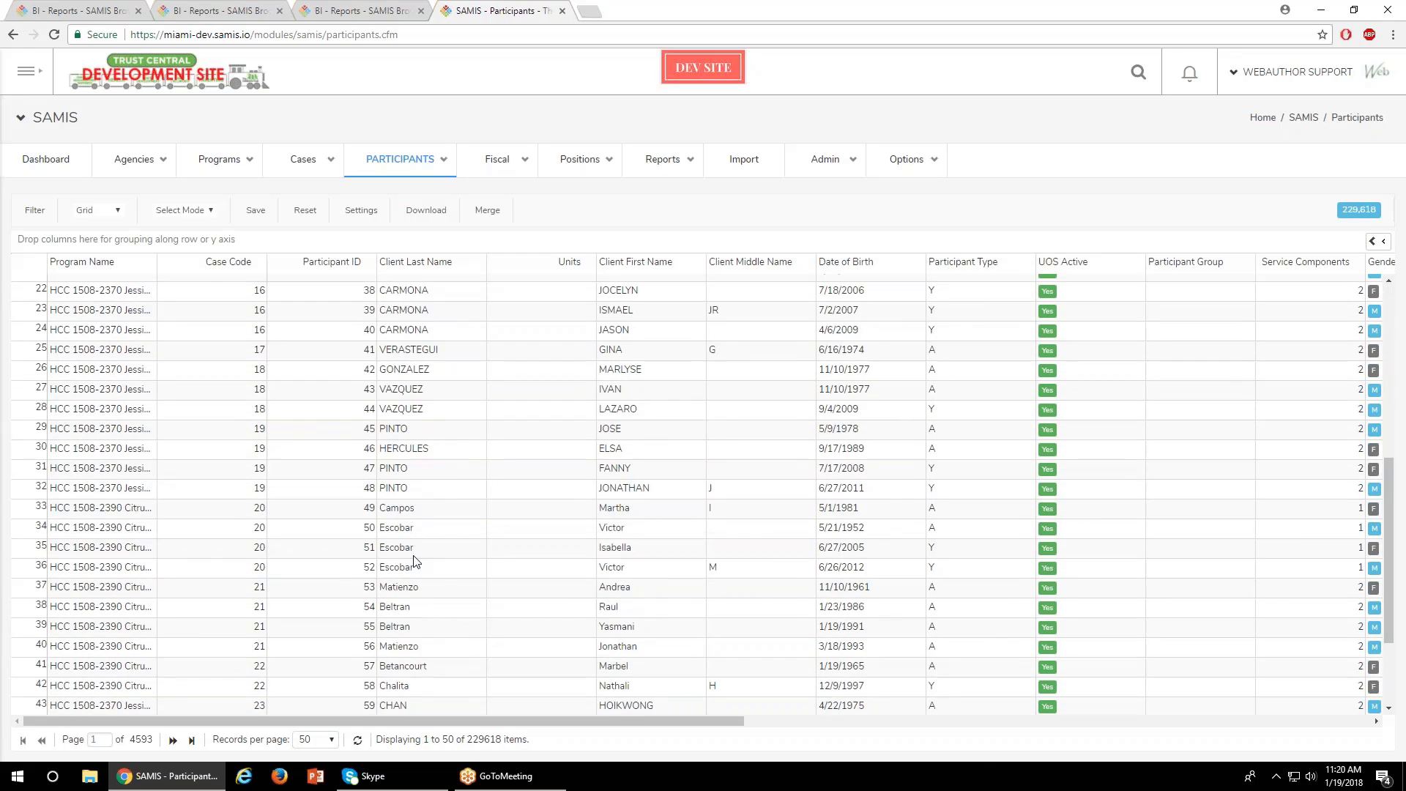
scroll(416, 557, "up", 4)
scroll(416, 558, "up", 2)
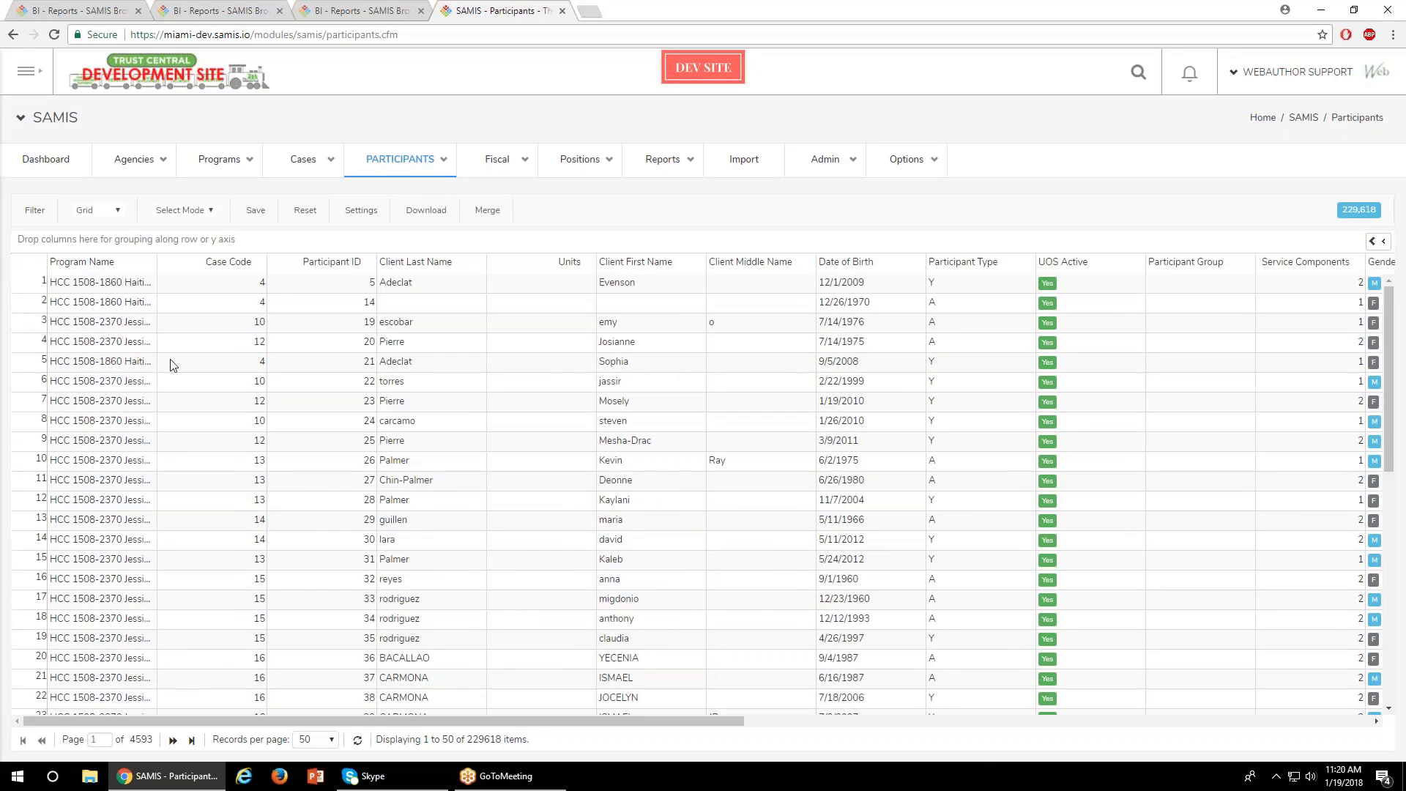
Start an advanced filter on the participants with a Map/Region rule and allow the site to access the location
left_click(34, 214)
left_click(170, 219)
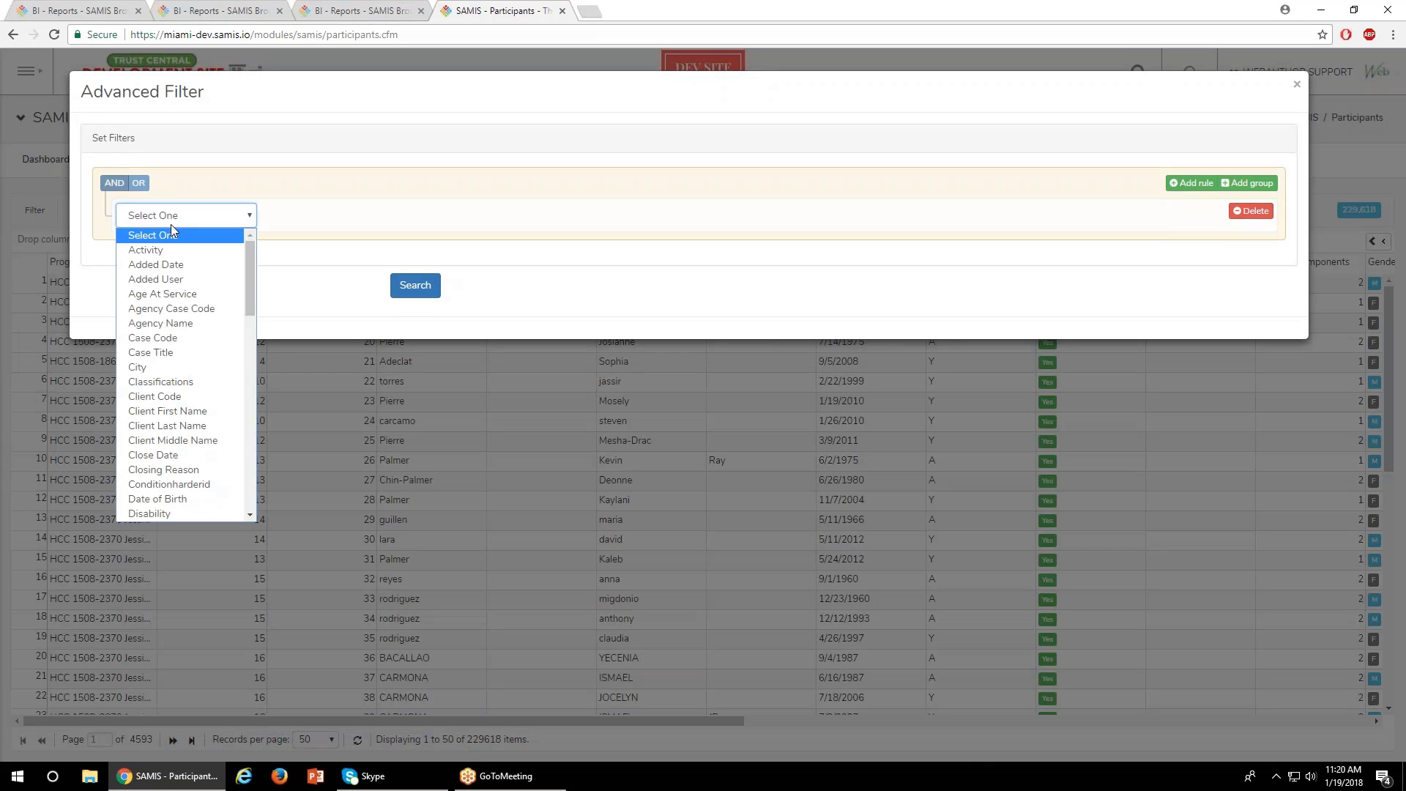
scroll(189, 388, "down", 5)
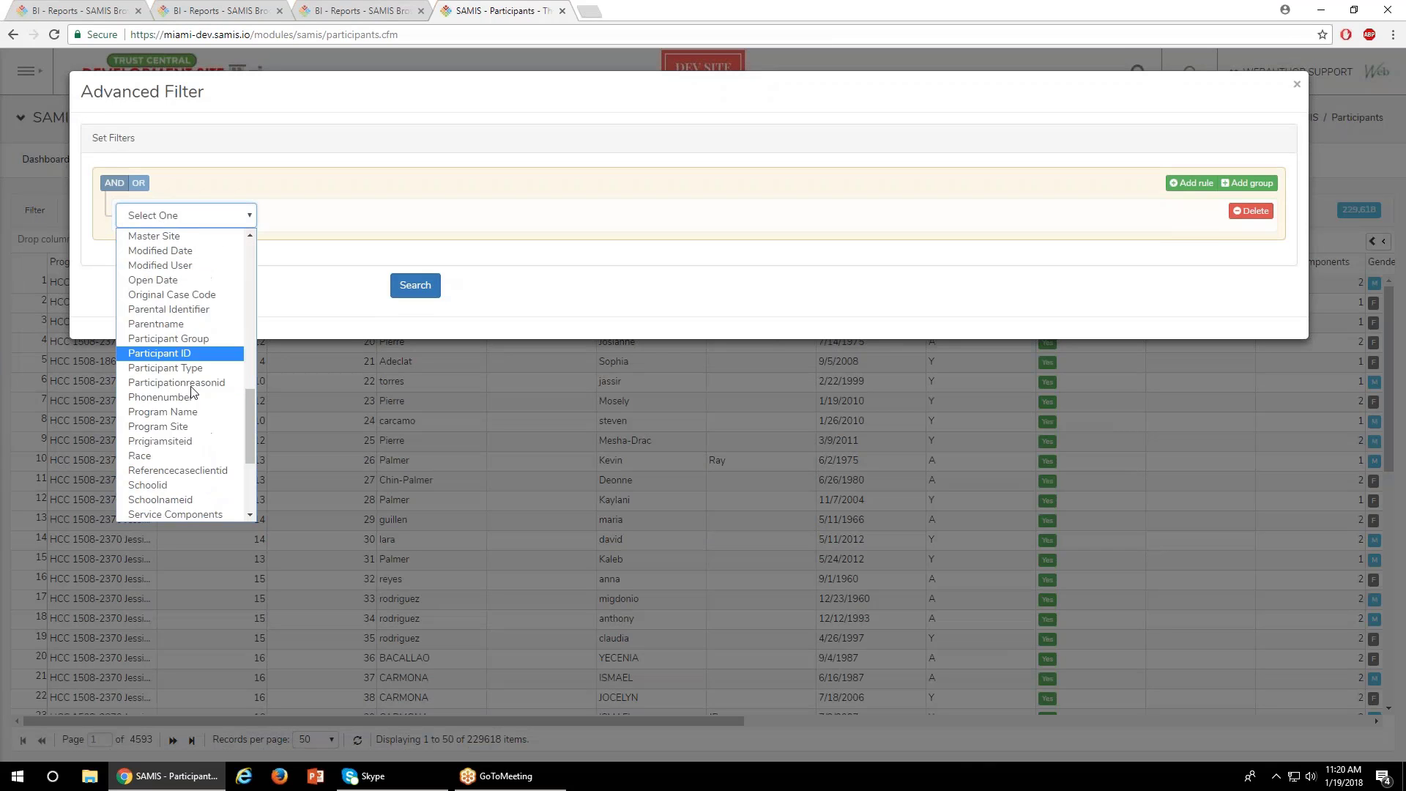
scroll(191, 289, "up", 2)
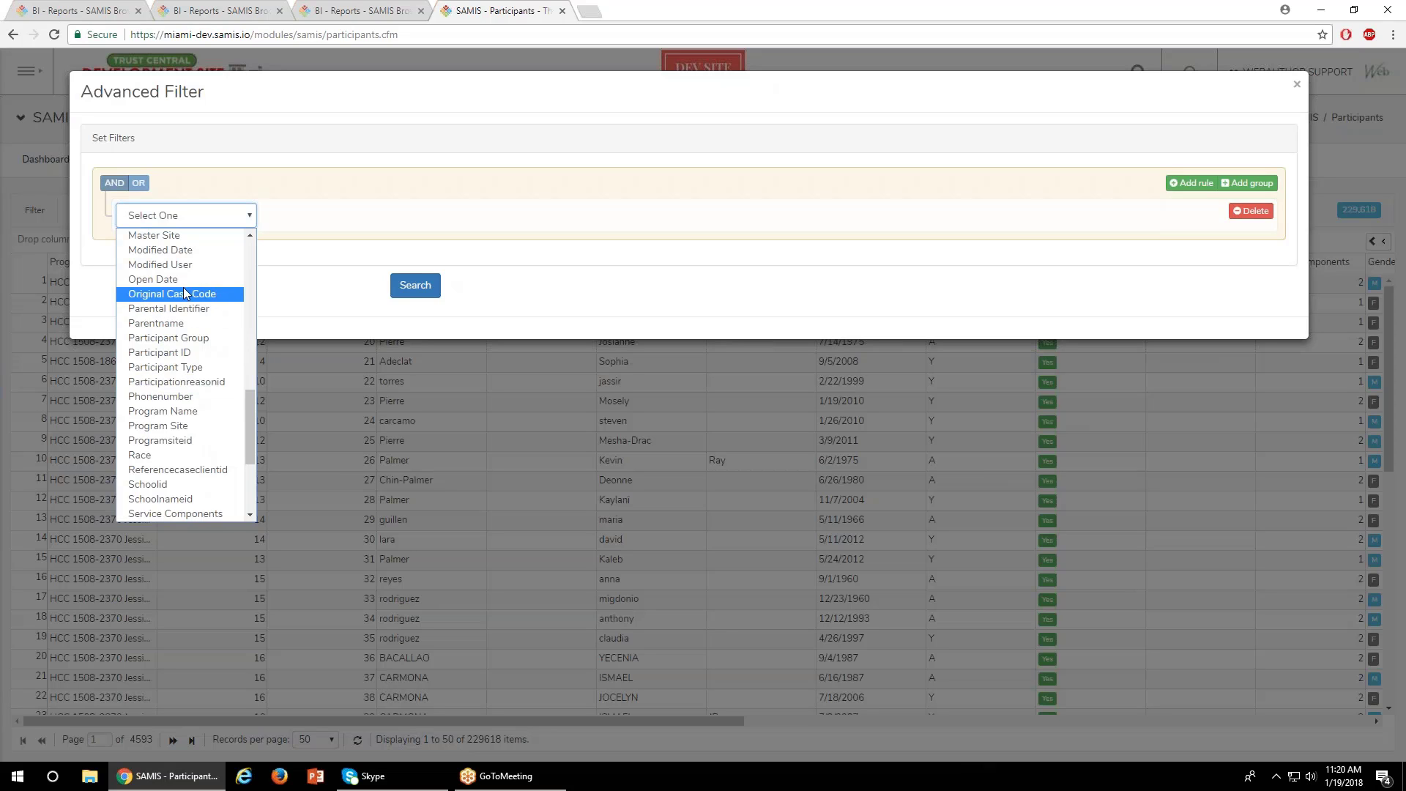
left_click(177, 364)
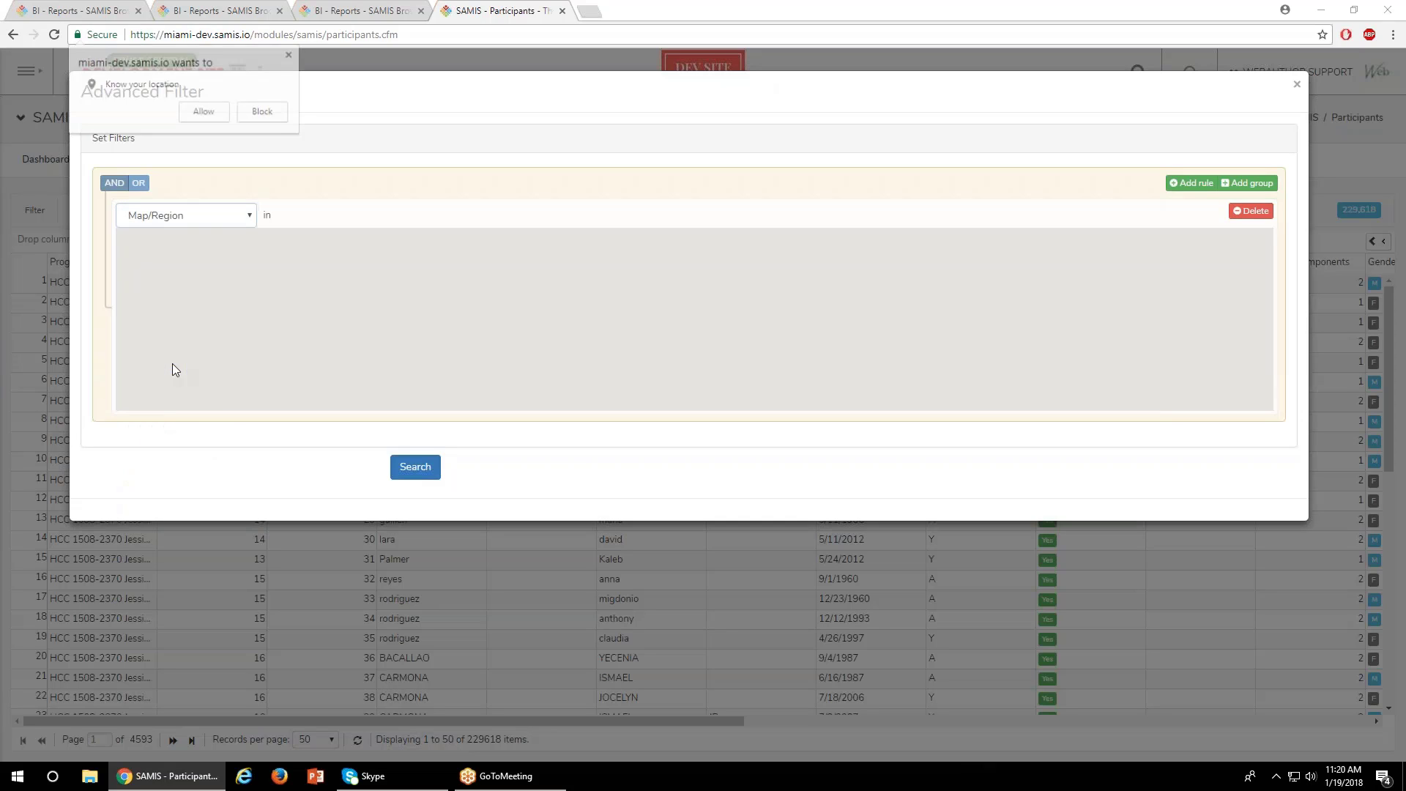
left_click(205, 113)
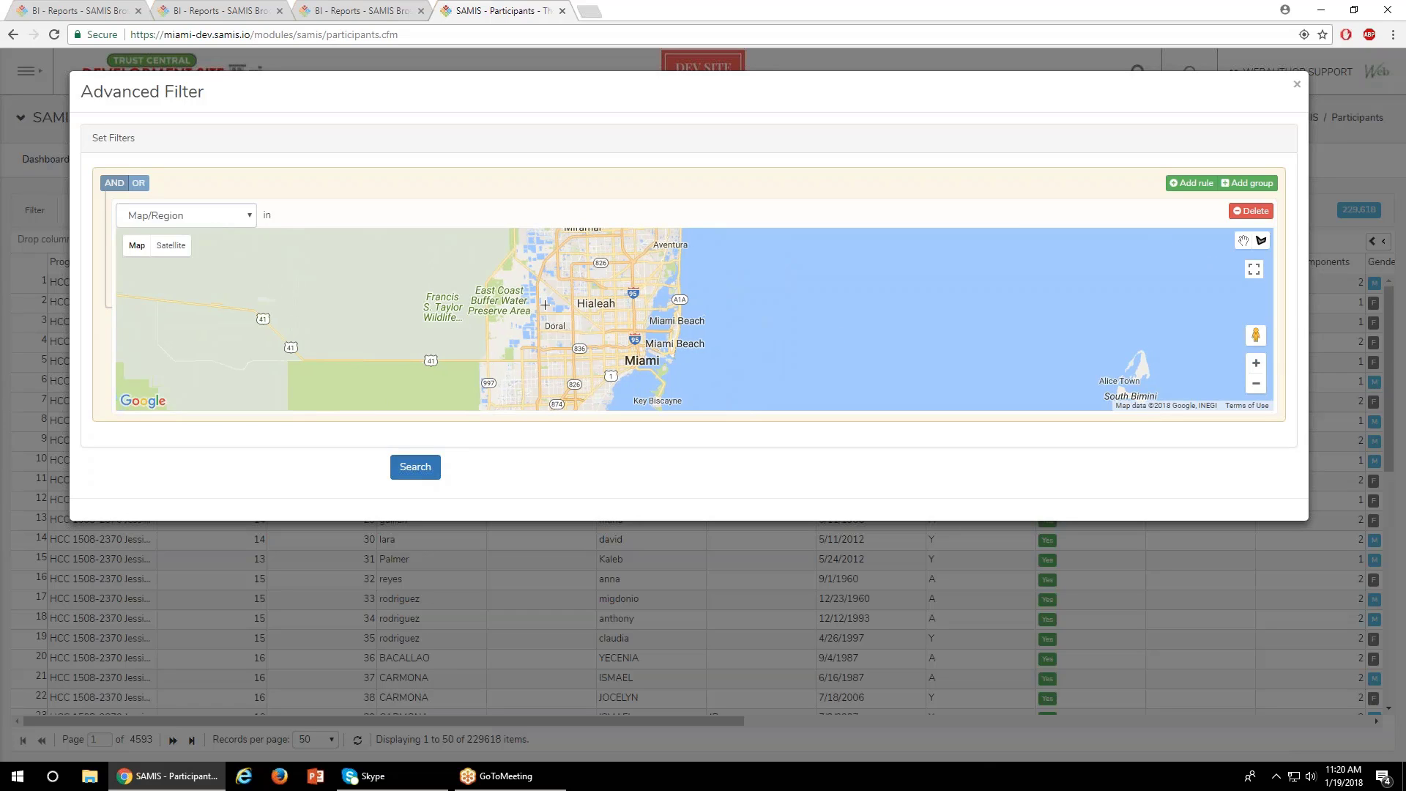
Draw a closed five-point region on the filter map around Hialeah, Doral, Miami and Miami Beach, reaching up to Aventura
left_click(525, 365)
left_click(672, 367)
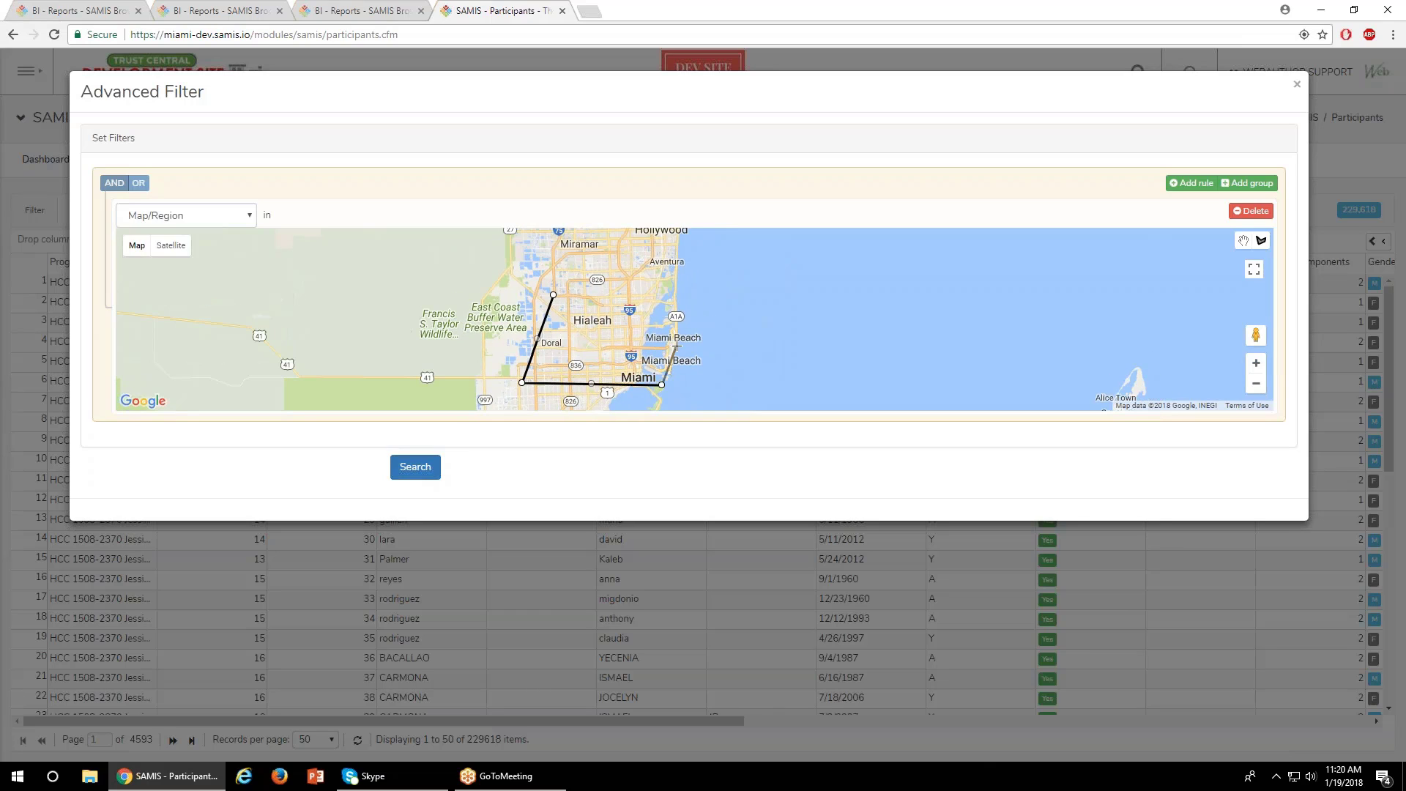
left_click(688, 316)
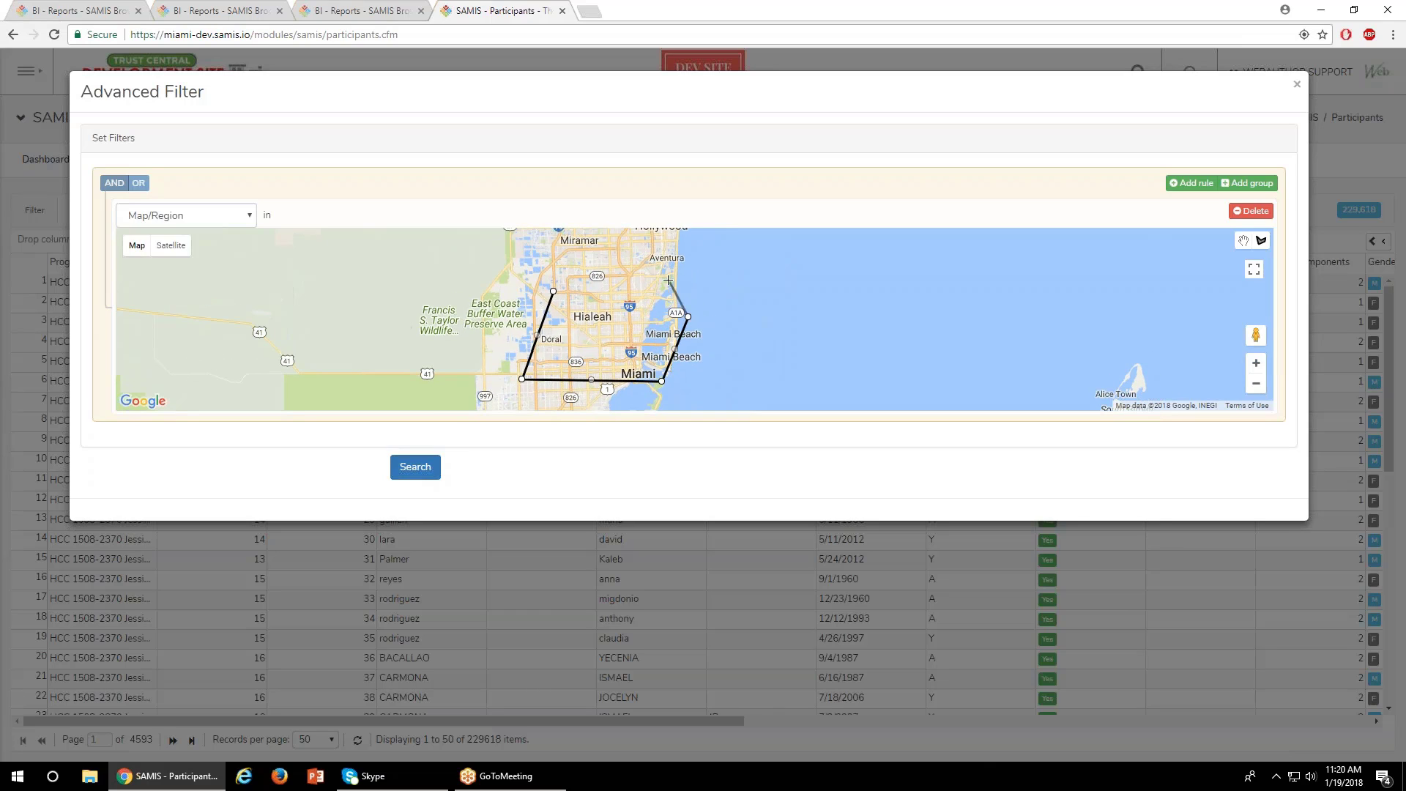
left_click(645, 258)
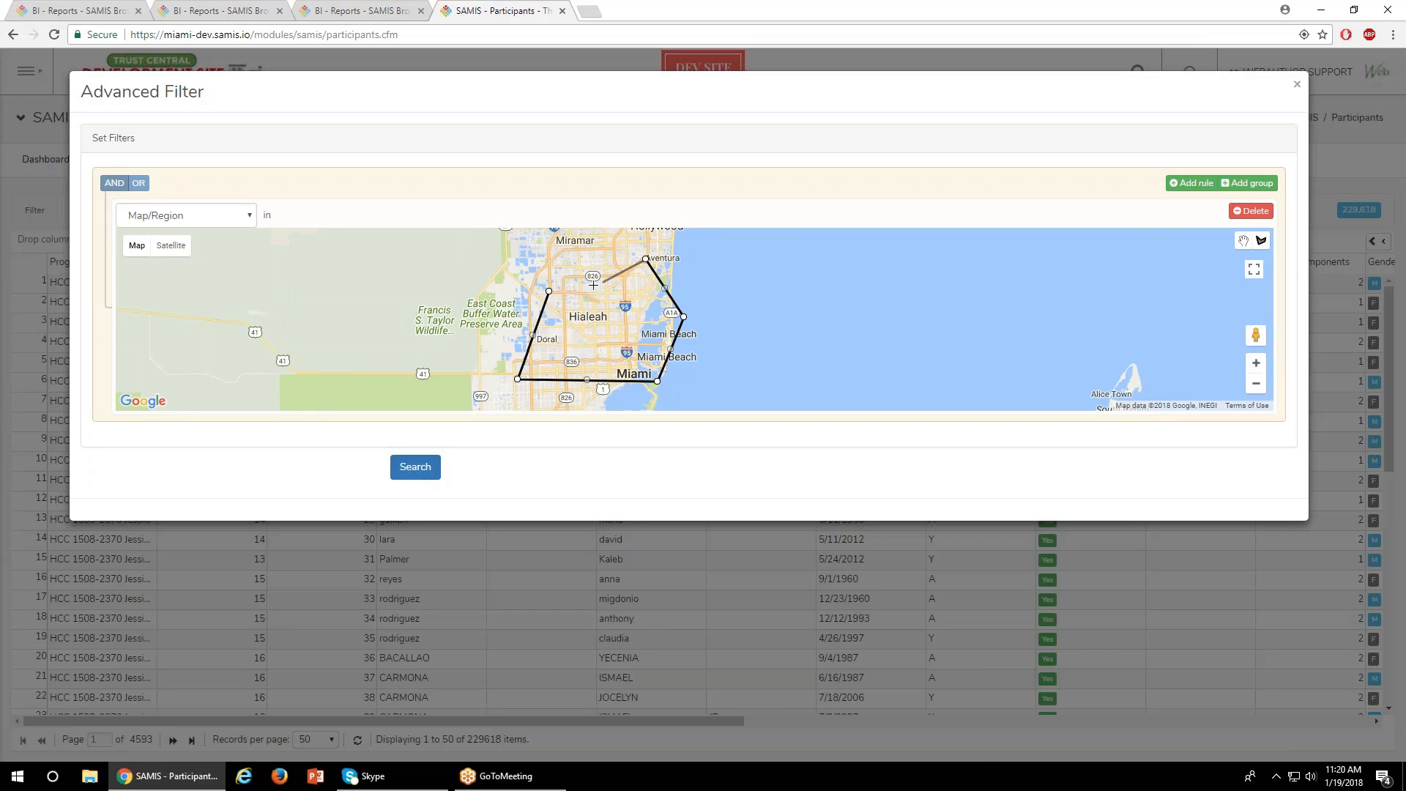
left_click(549, 293)
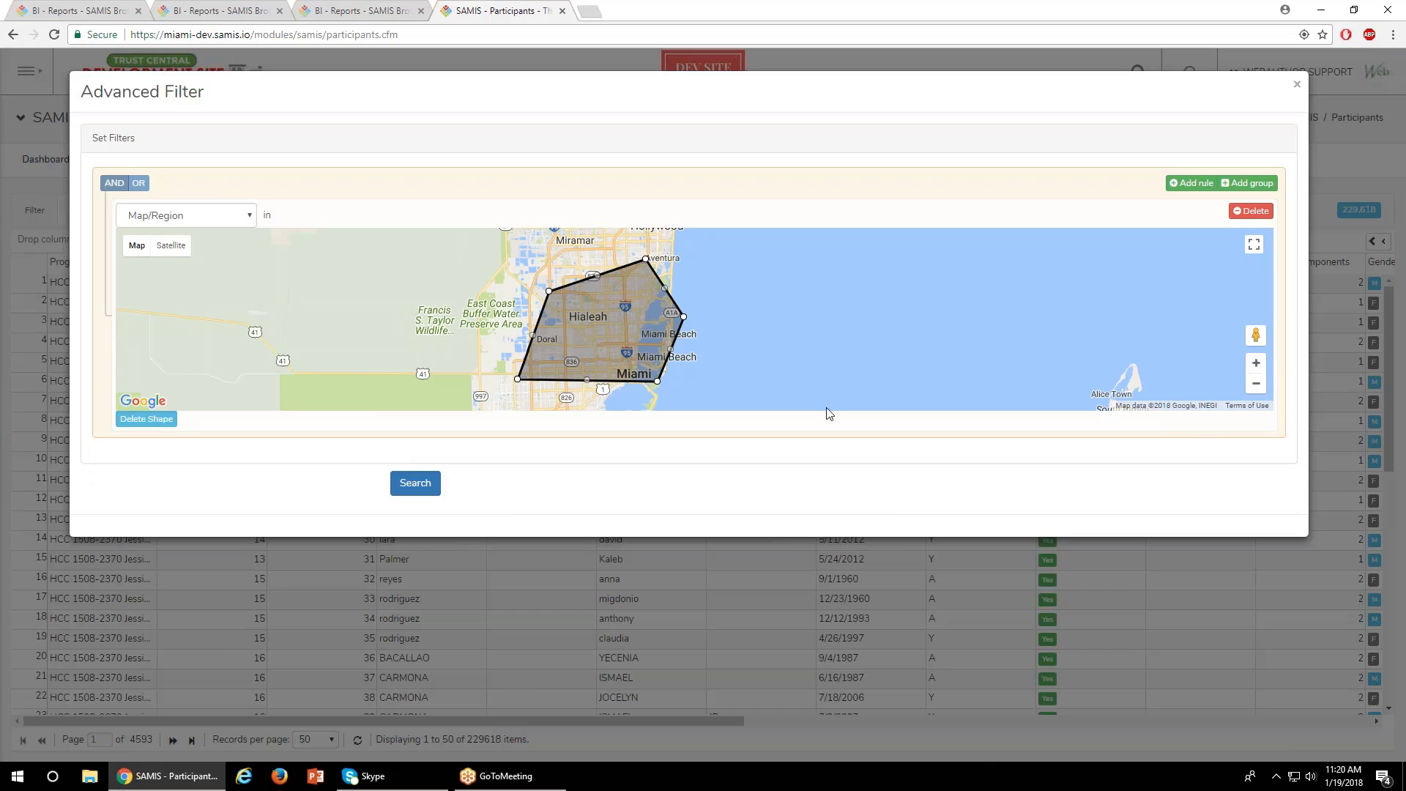
left_click(1176, 185)
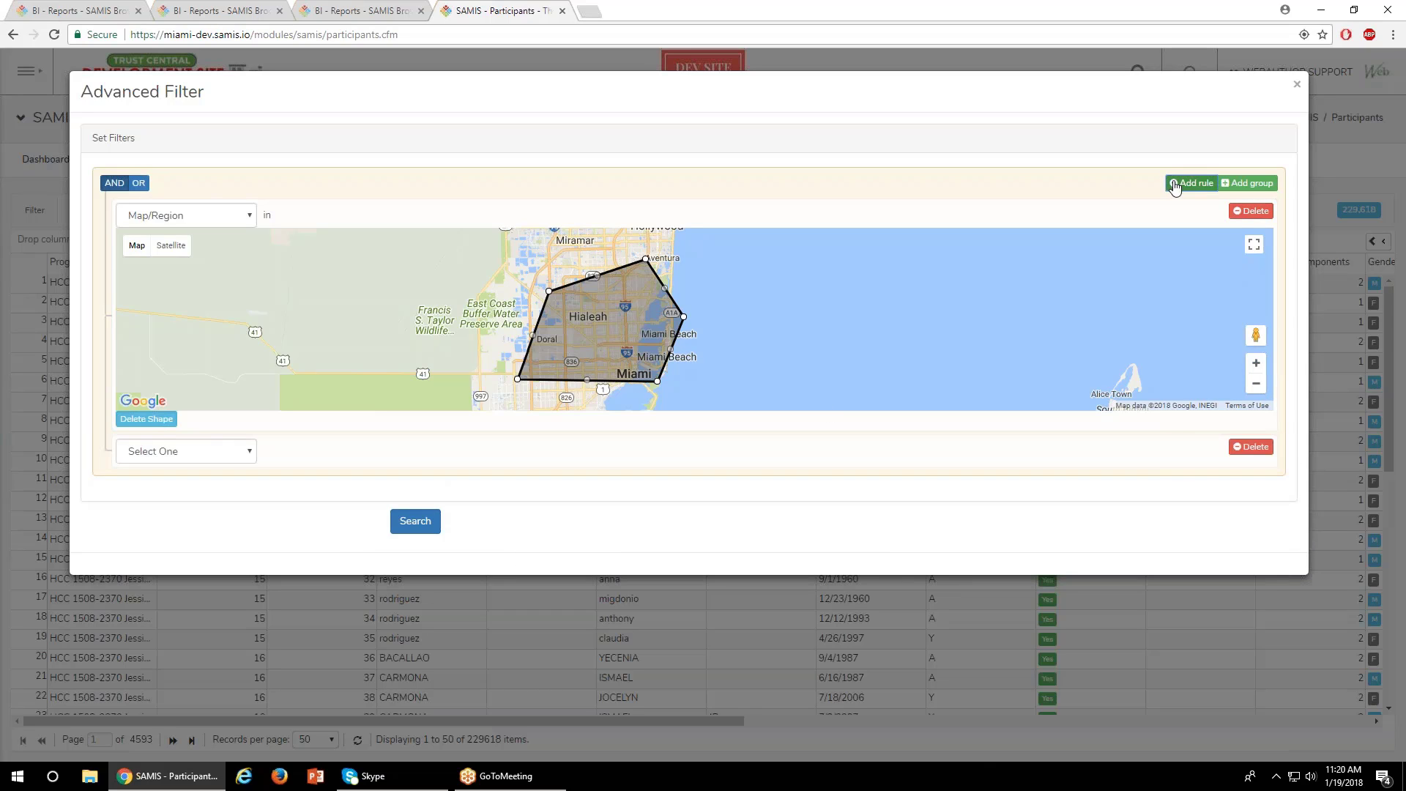
left_click(198, 450)
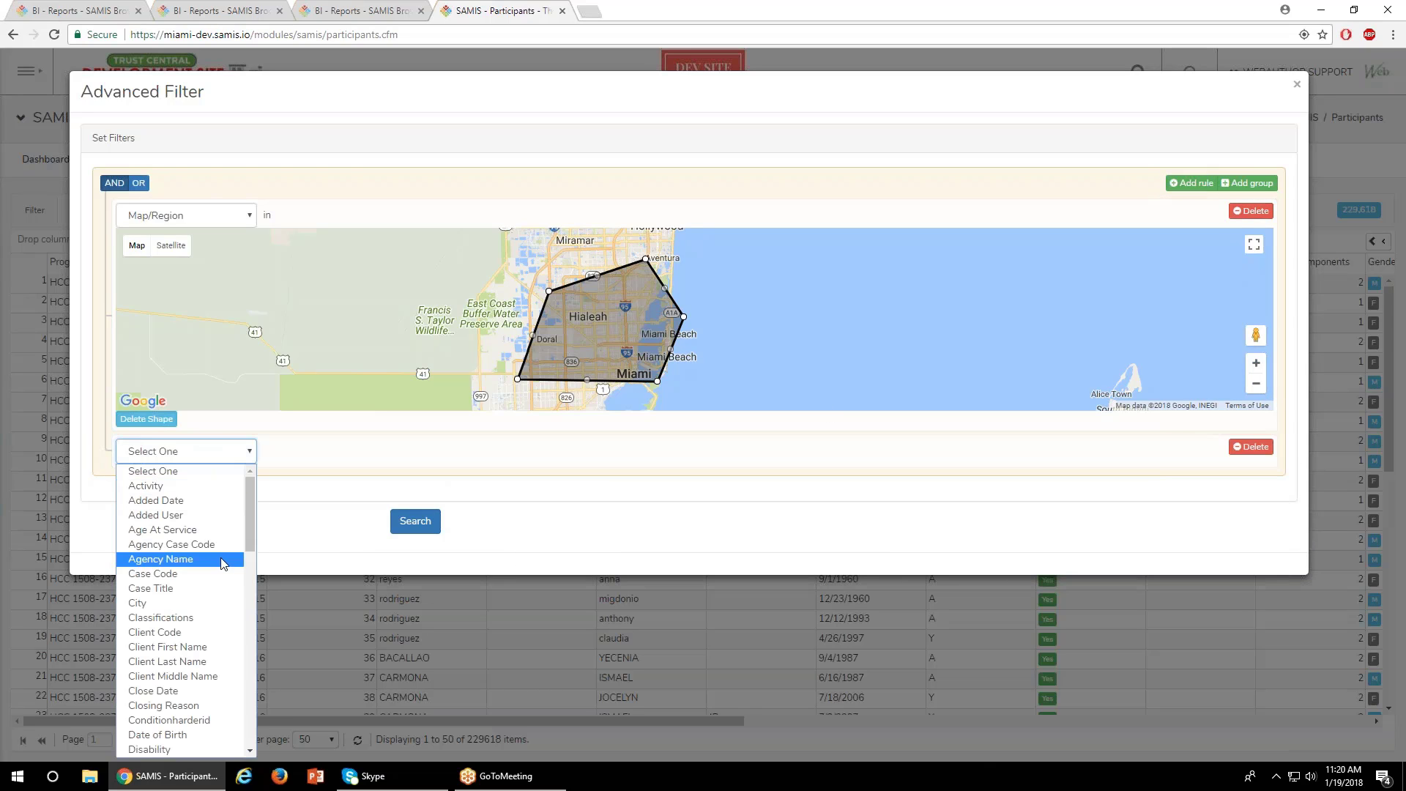
key("e")
key("t")
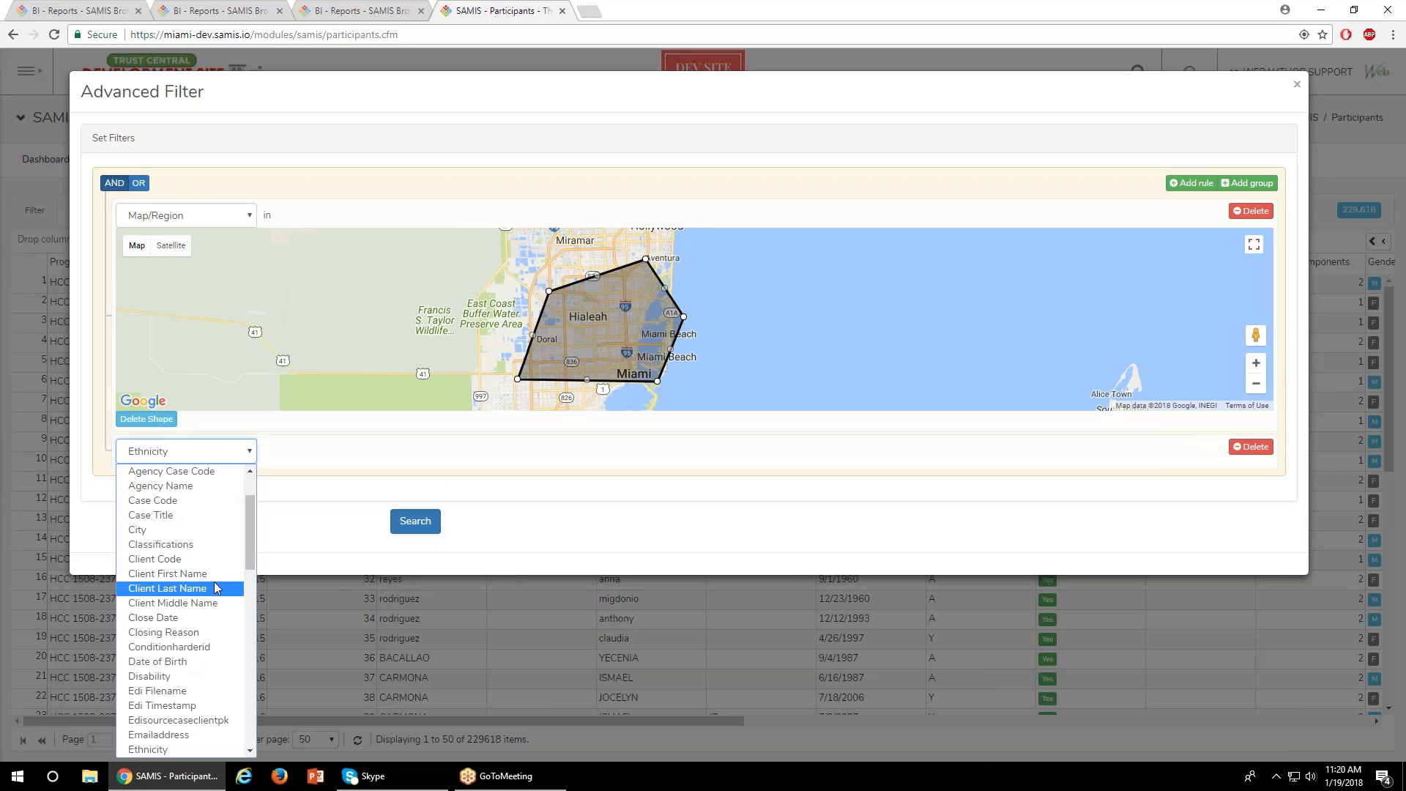
left_click(175, 752)
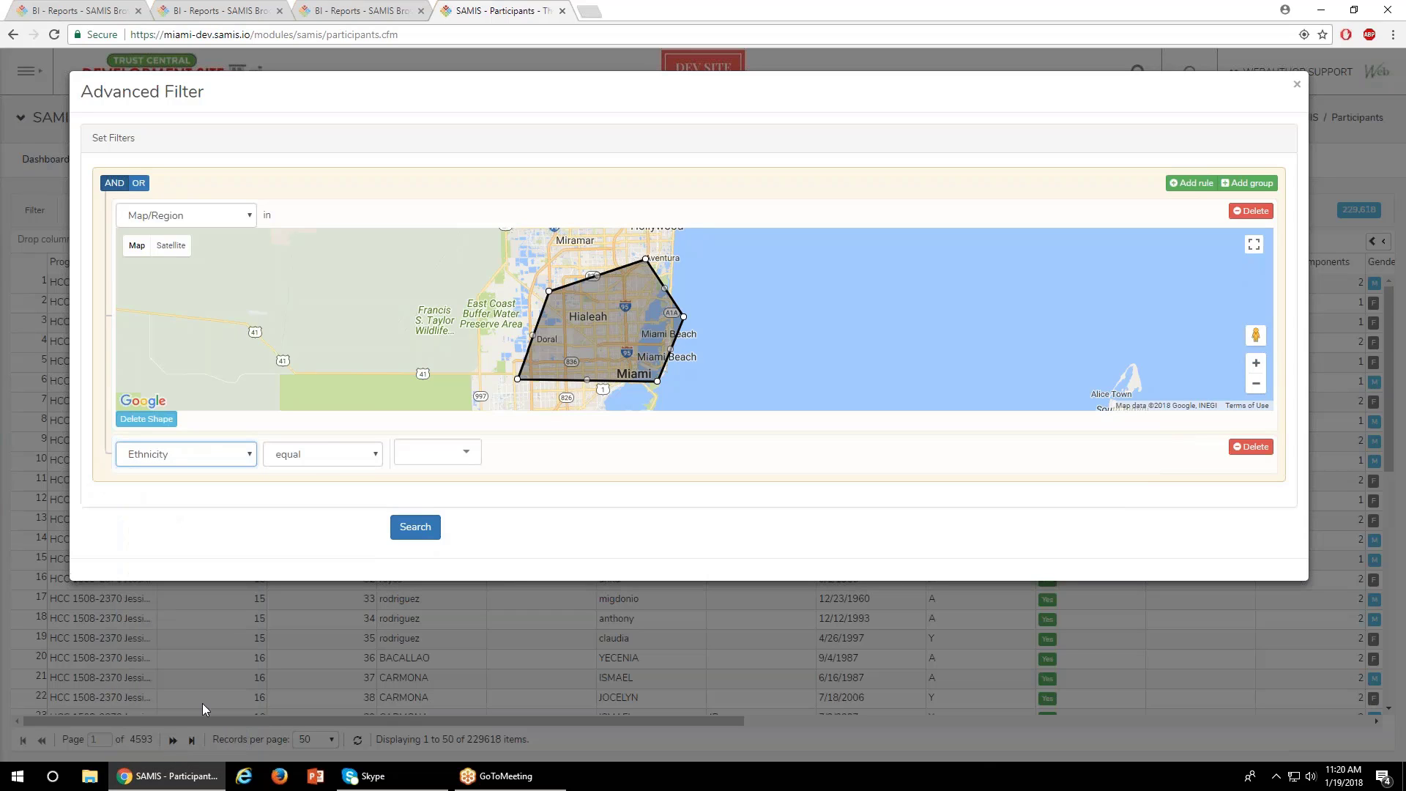
left_click(309, 454)
left_click(322, 503)
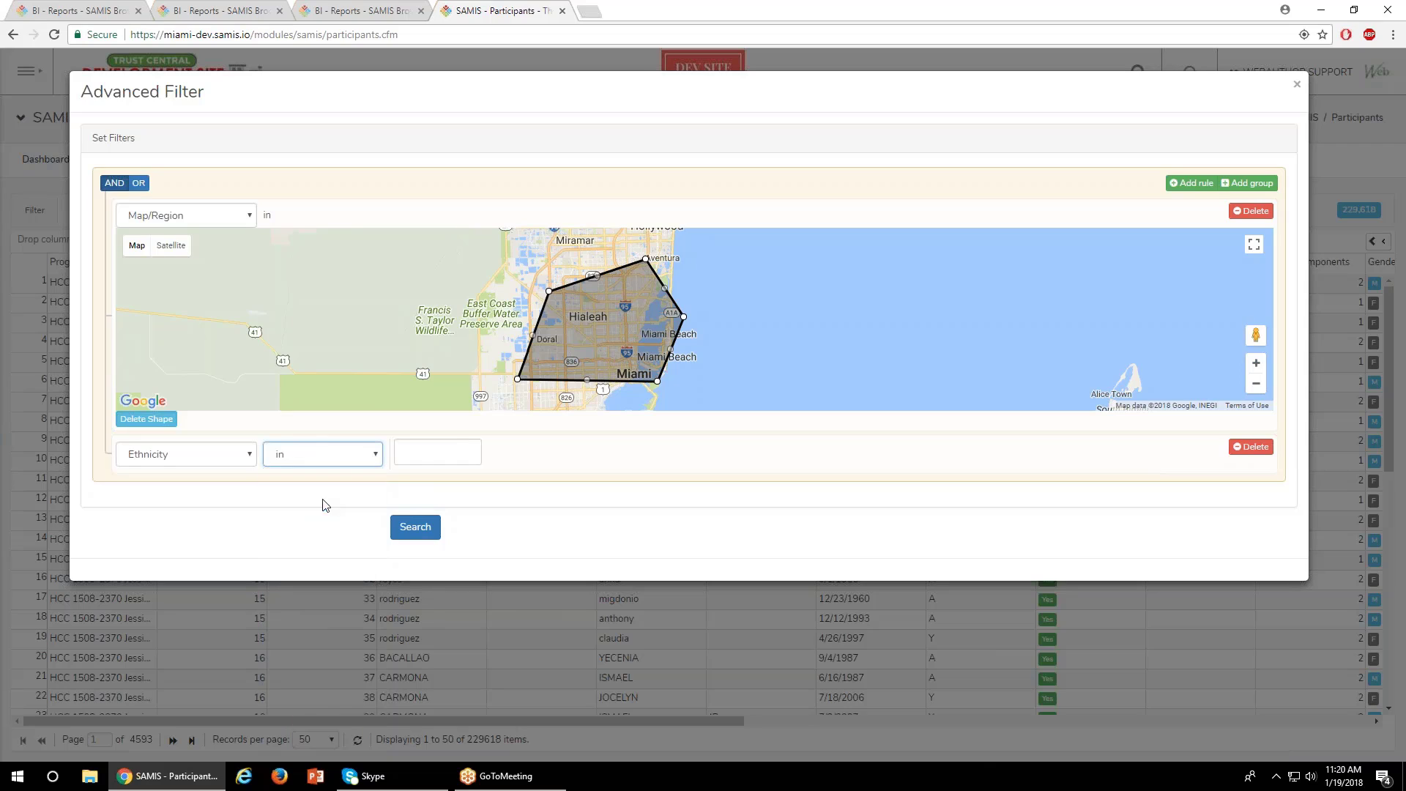
left_click(421, 461)
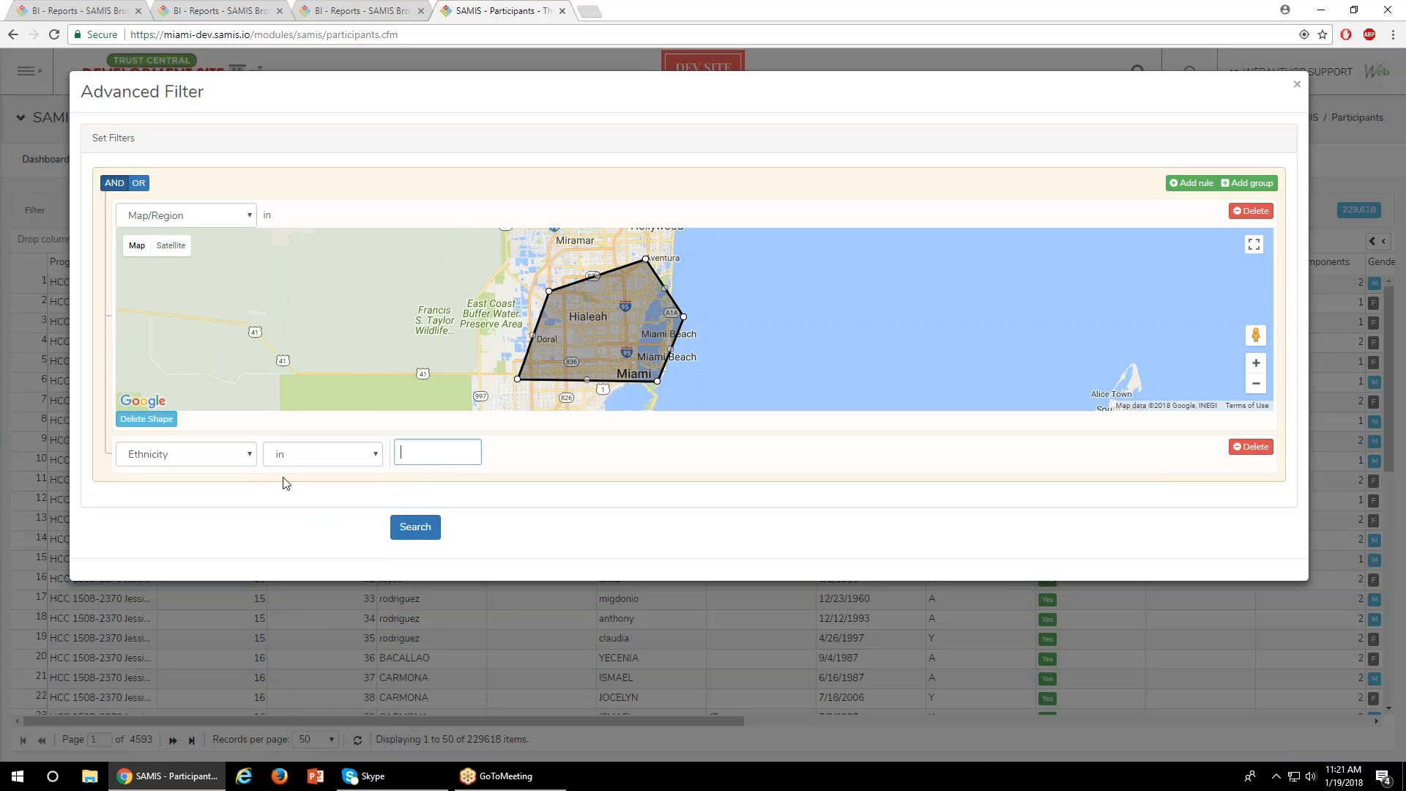
left_click(320, 458)
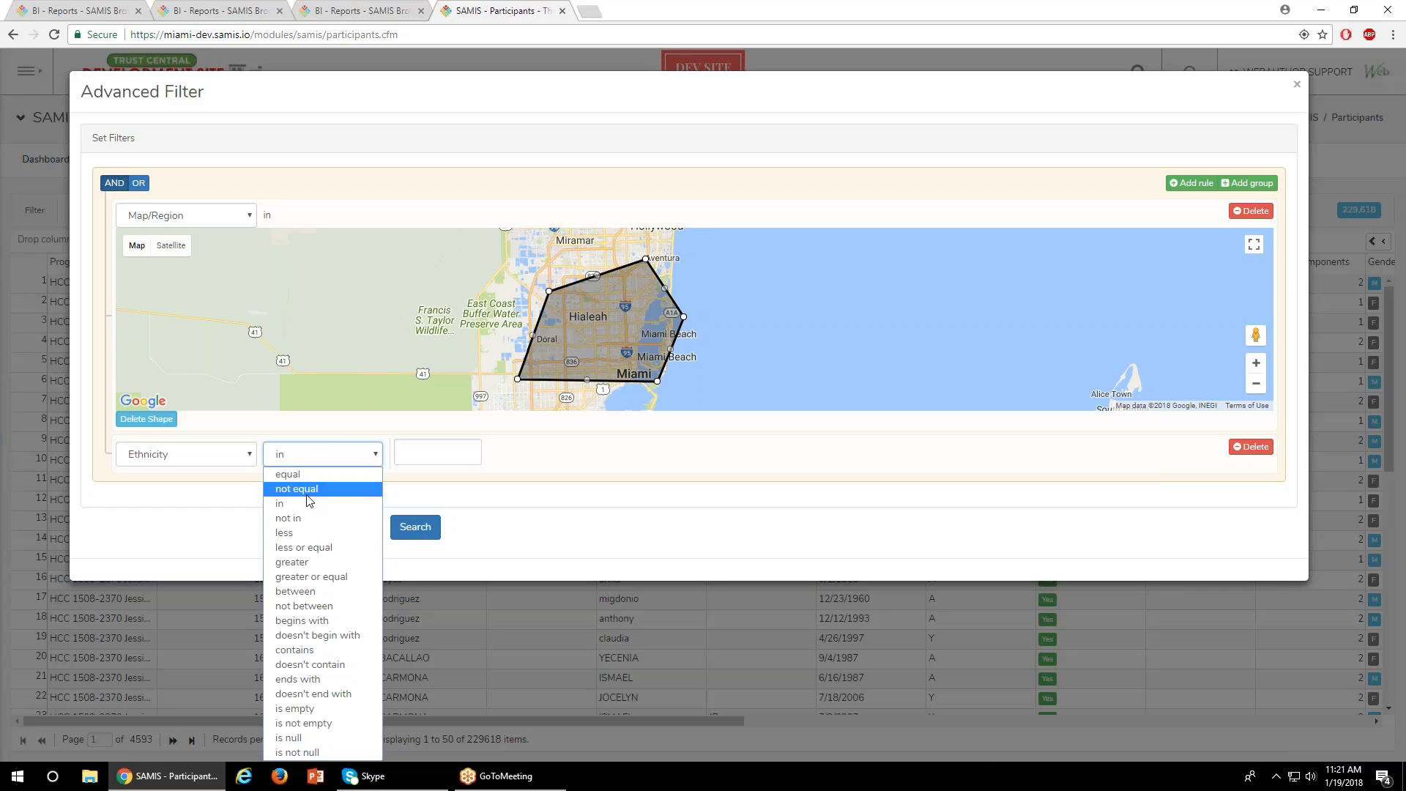
left_click(297, 476)
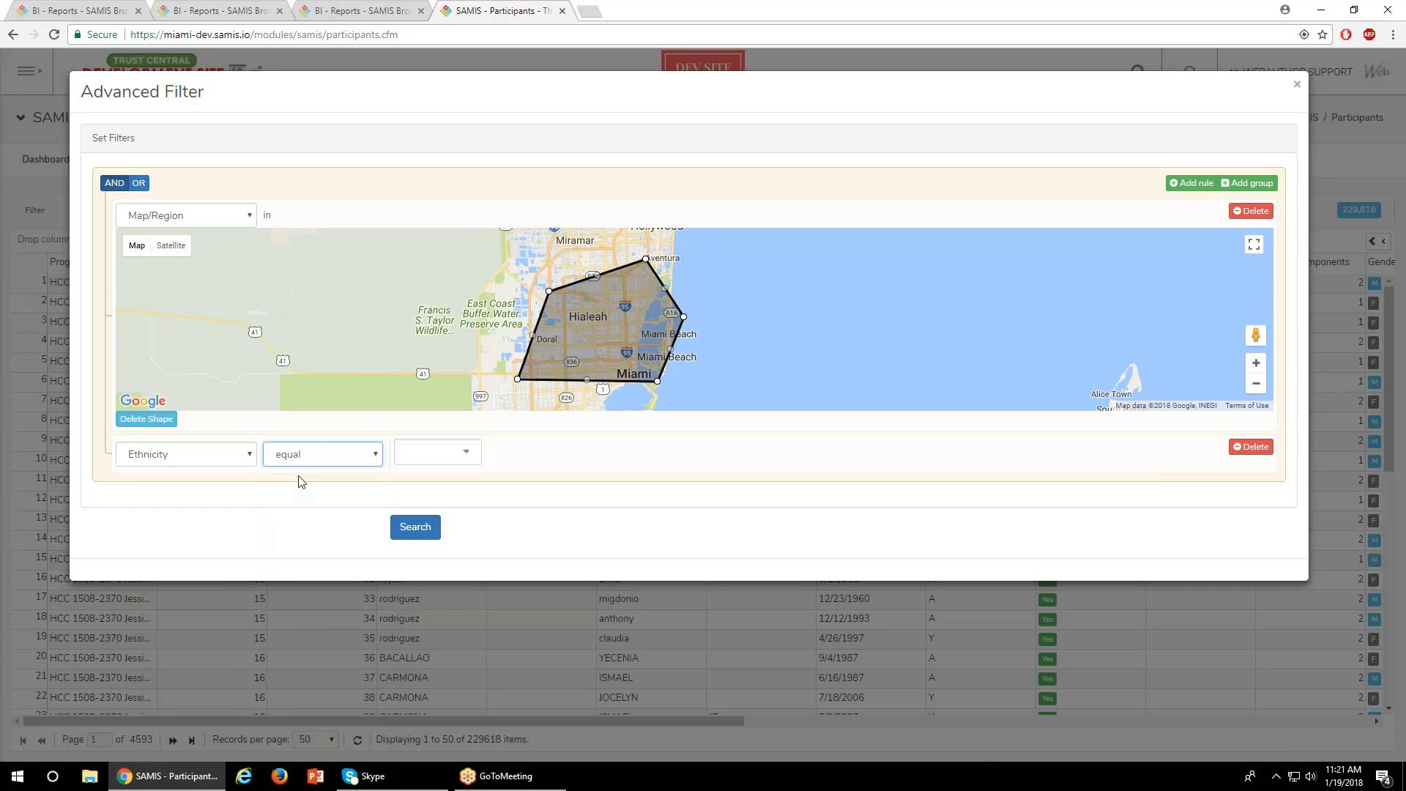
left_click(399, 450)
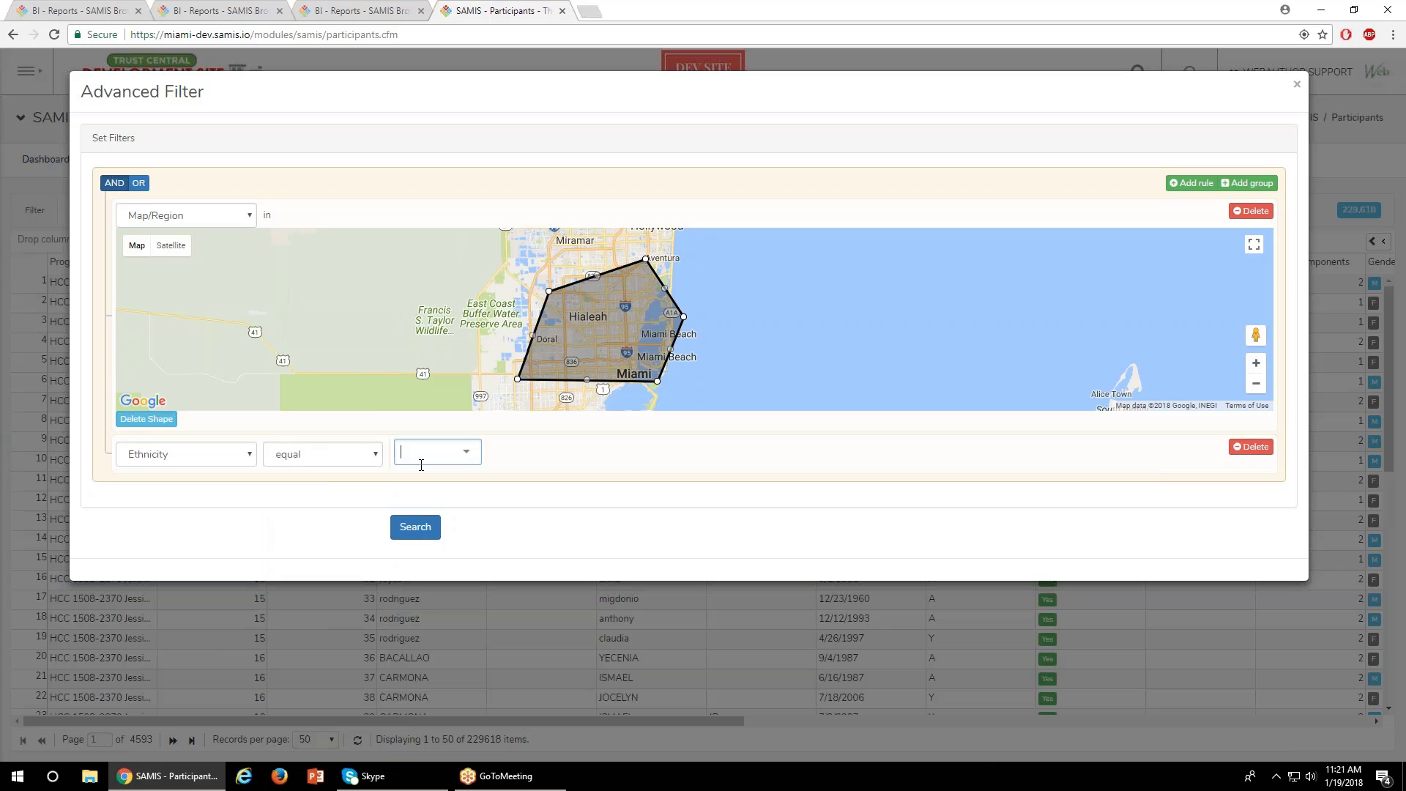
left_click(1254, 448)
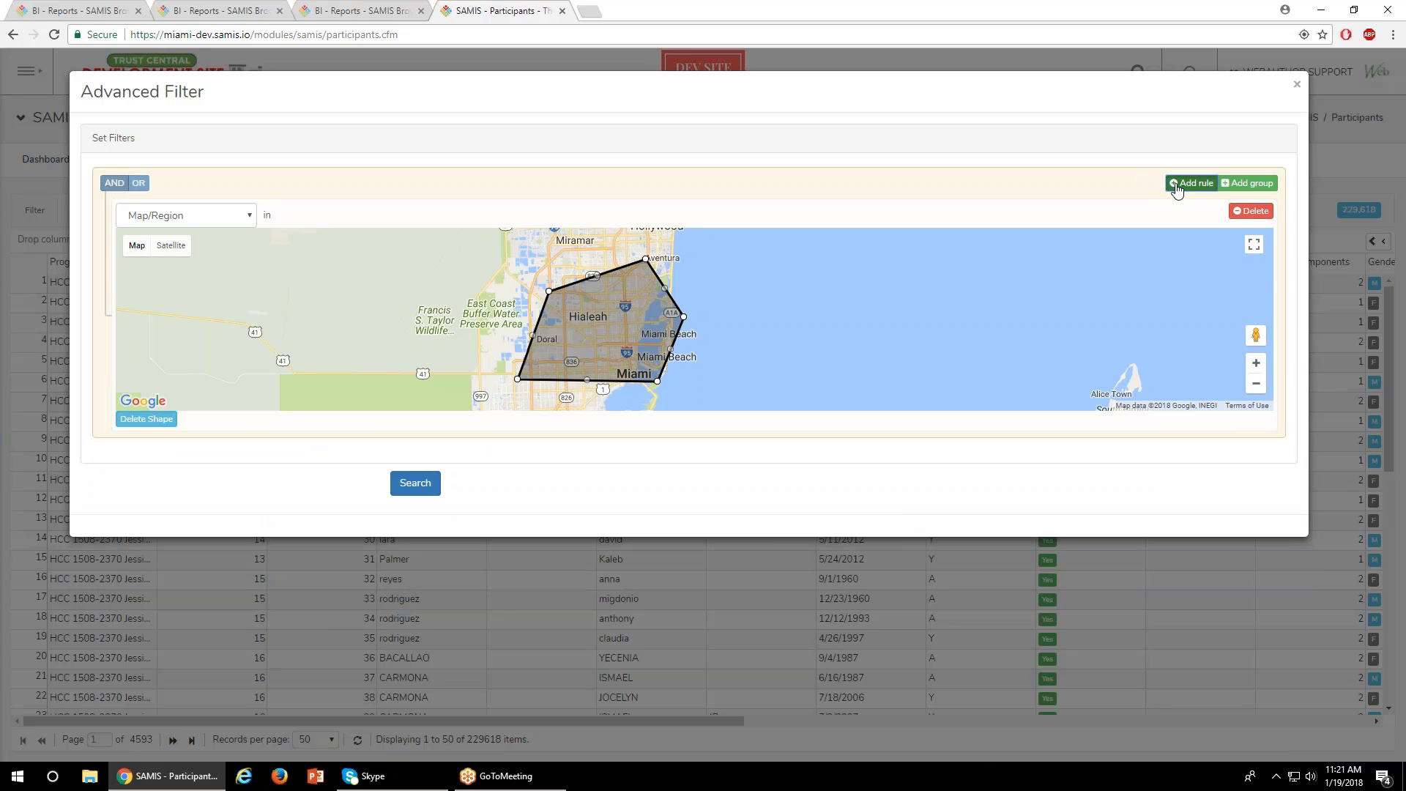
Add a Units rule of greater or equal 100 to the advanced filter and run the search
left_click(1176, 184)
left_click(193, 450)
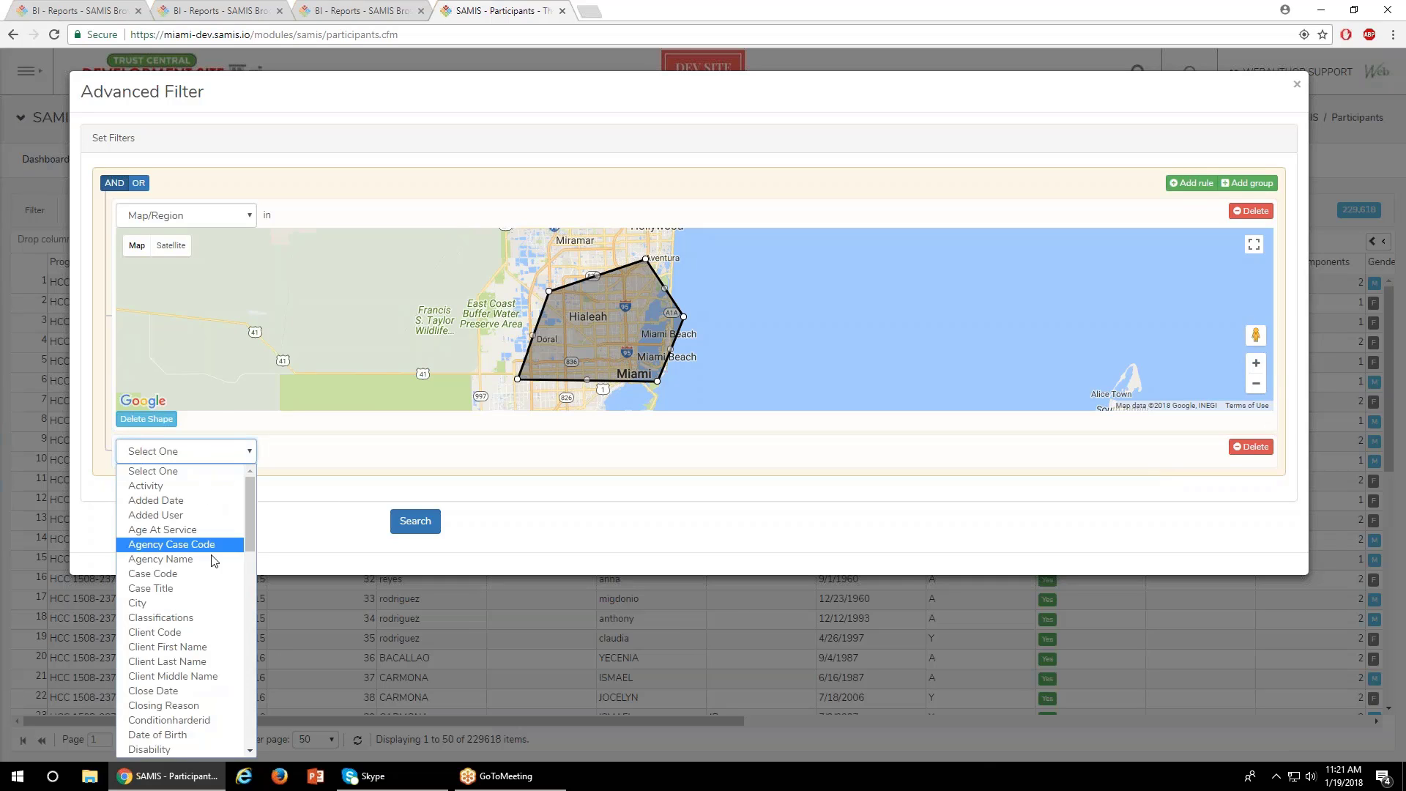
key("u")
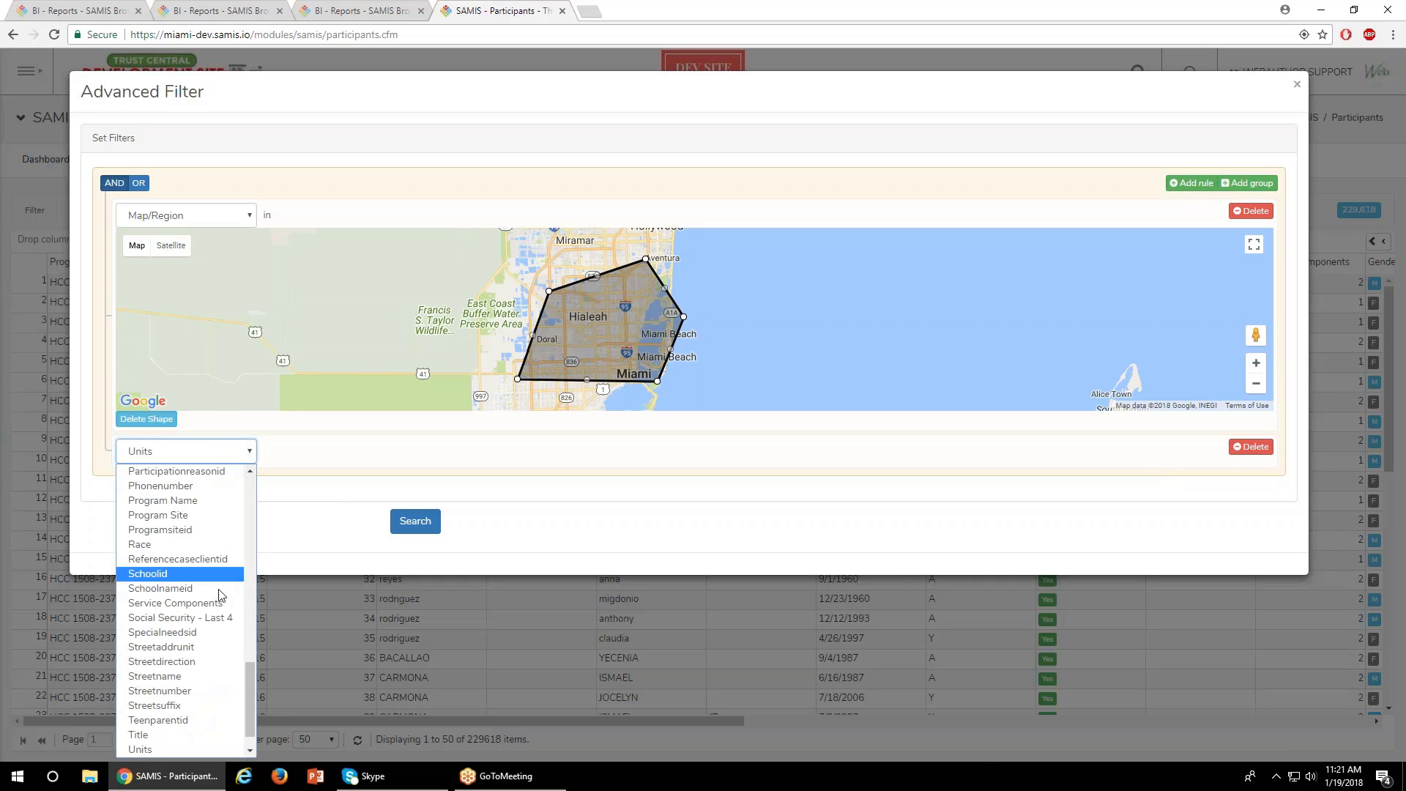
left_click(170, 749)
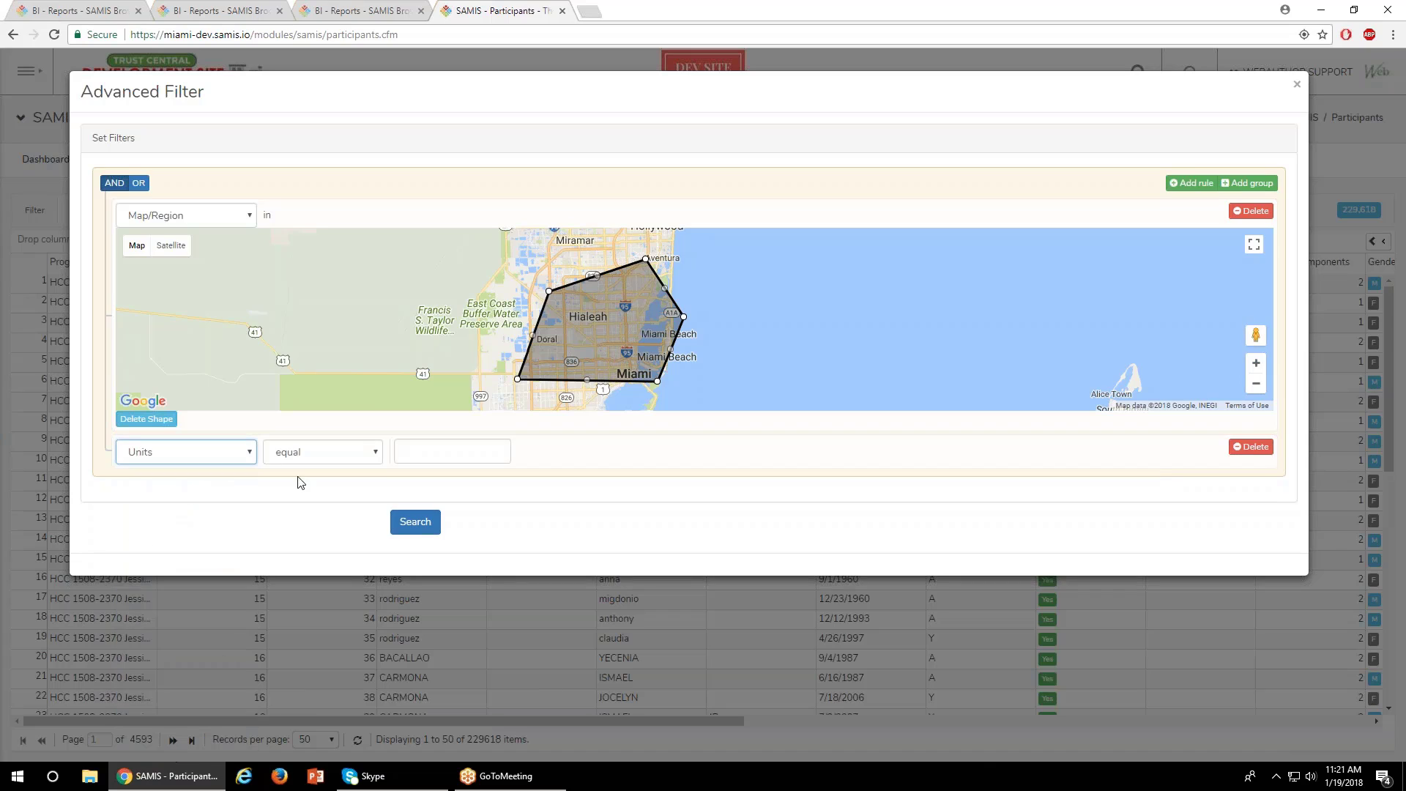
left_click(372, 452)
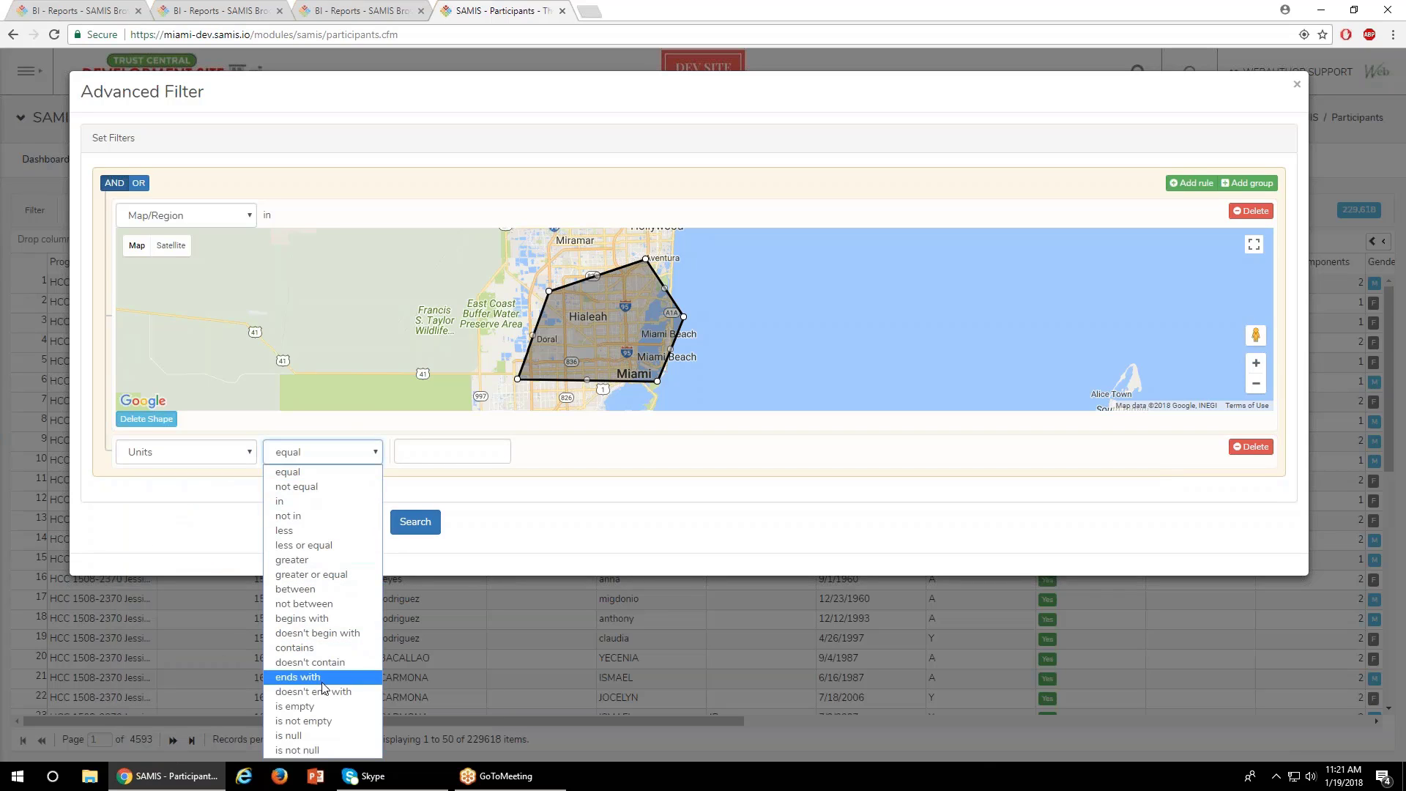
left_click(320, 574)
left_click(425, 461)
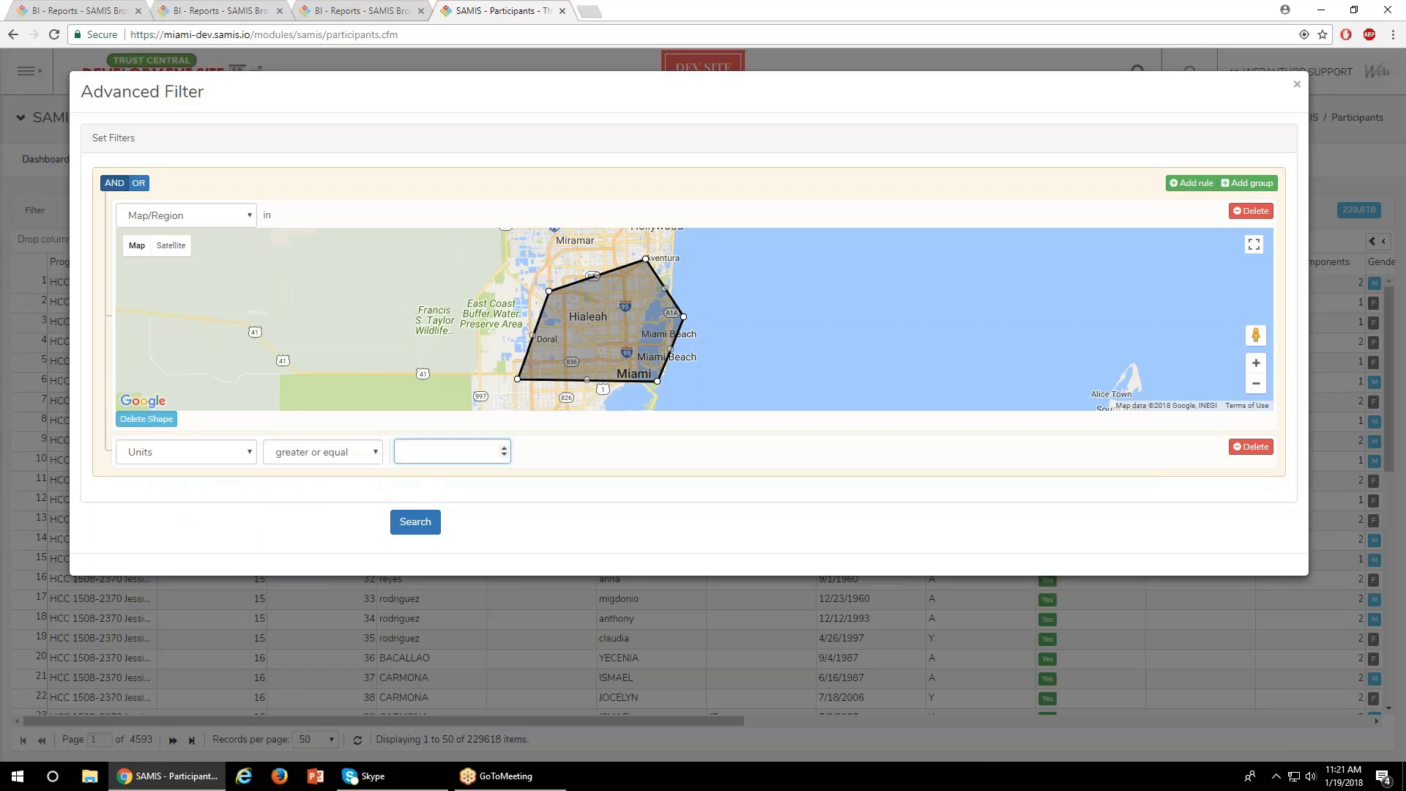
type("100")
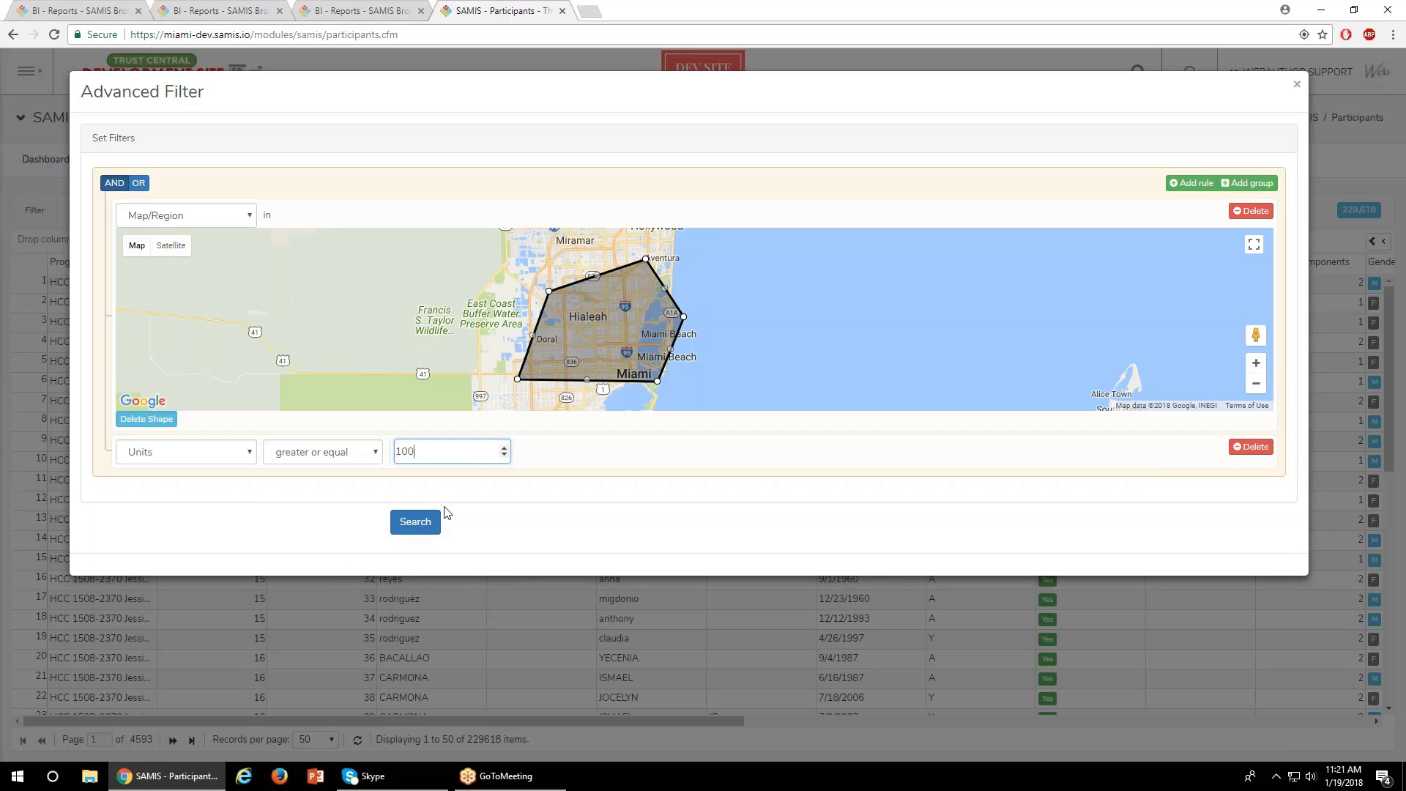
left_click(408, 529)
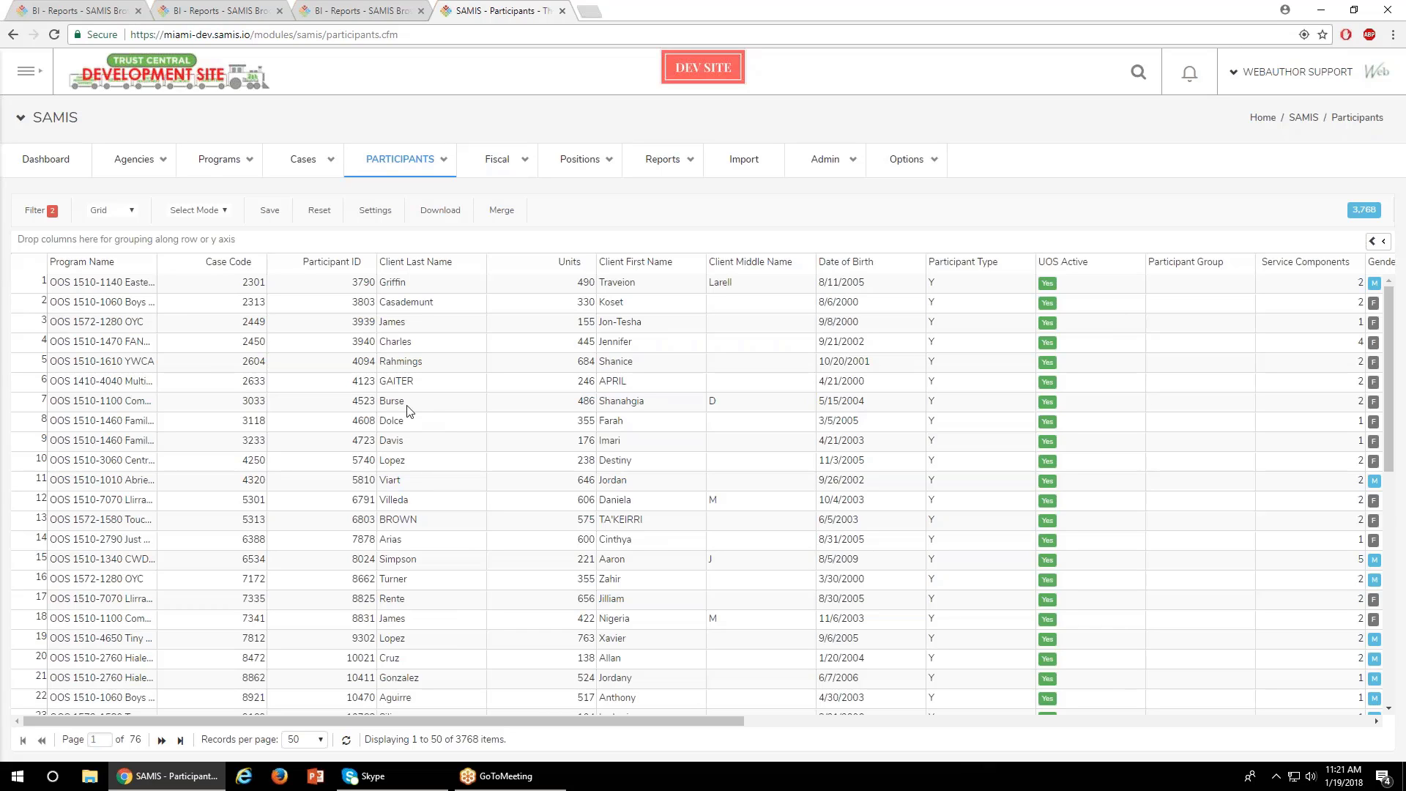
In the Metrics view, set up and preview a new bar chart captioned Gender, with Gender as rows and Total Records as columns
left_click(115, 210)
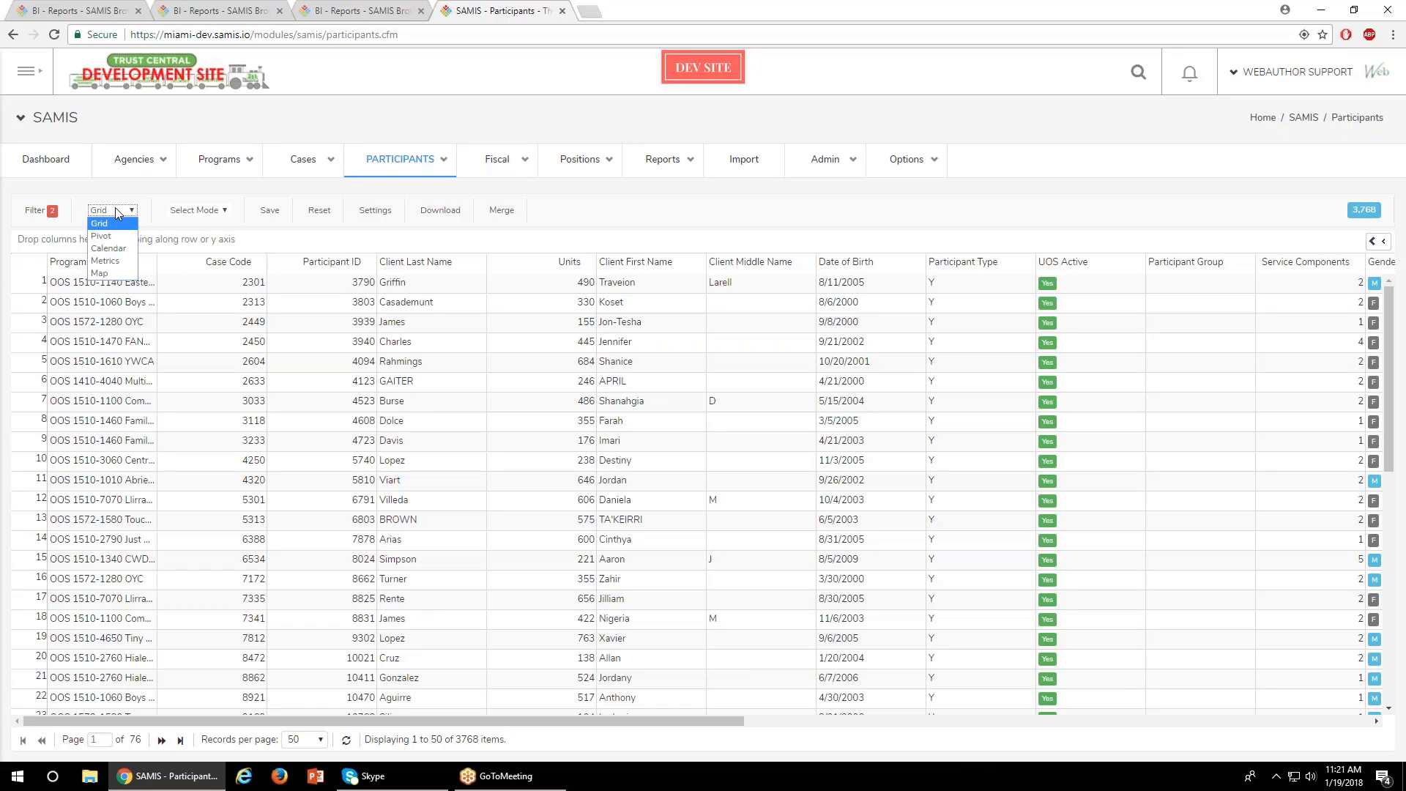
left_click(119, 262)
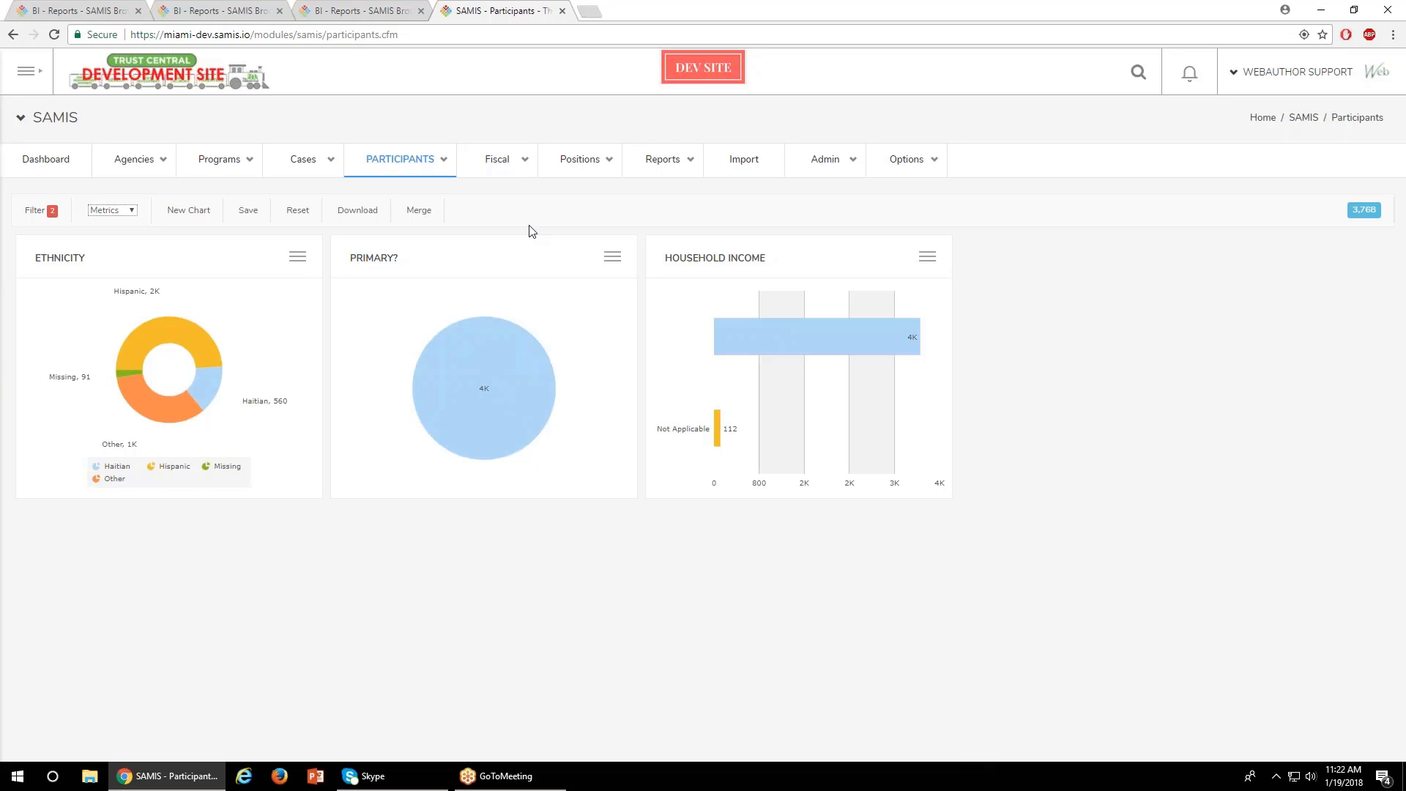
left_click(203, 215)
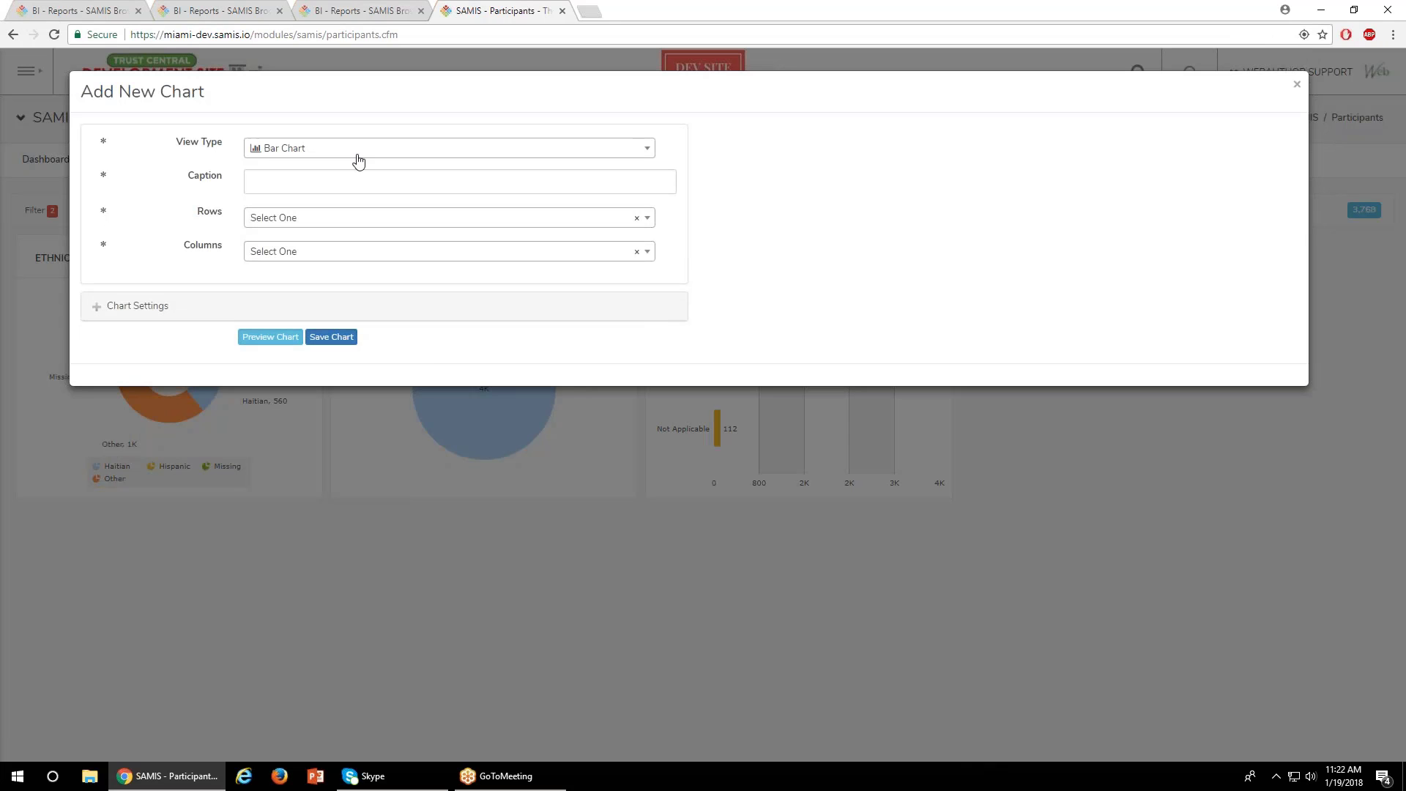
left_click(333, 173)
type("Gender")
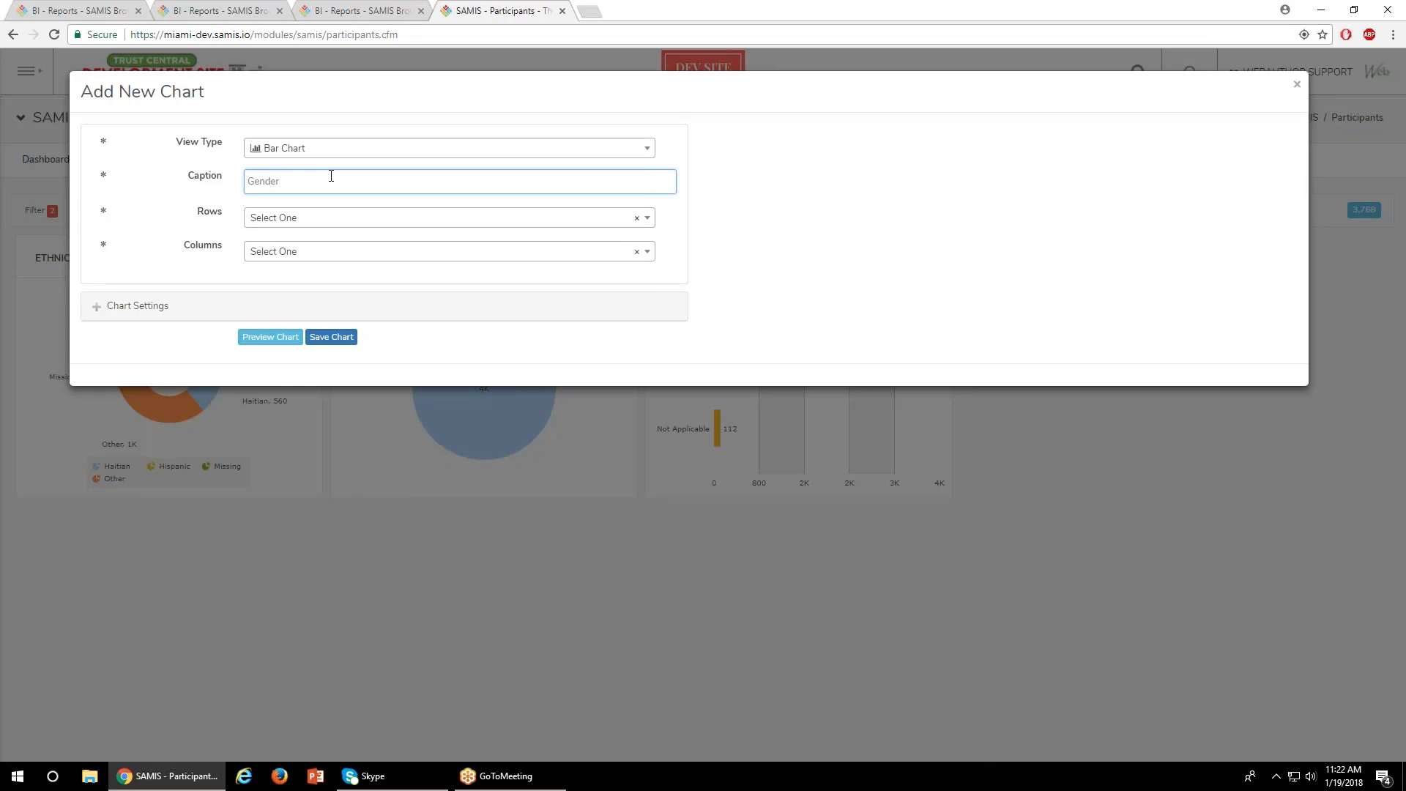
key("Tab")
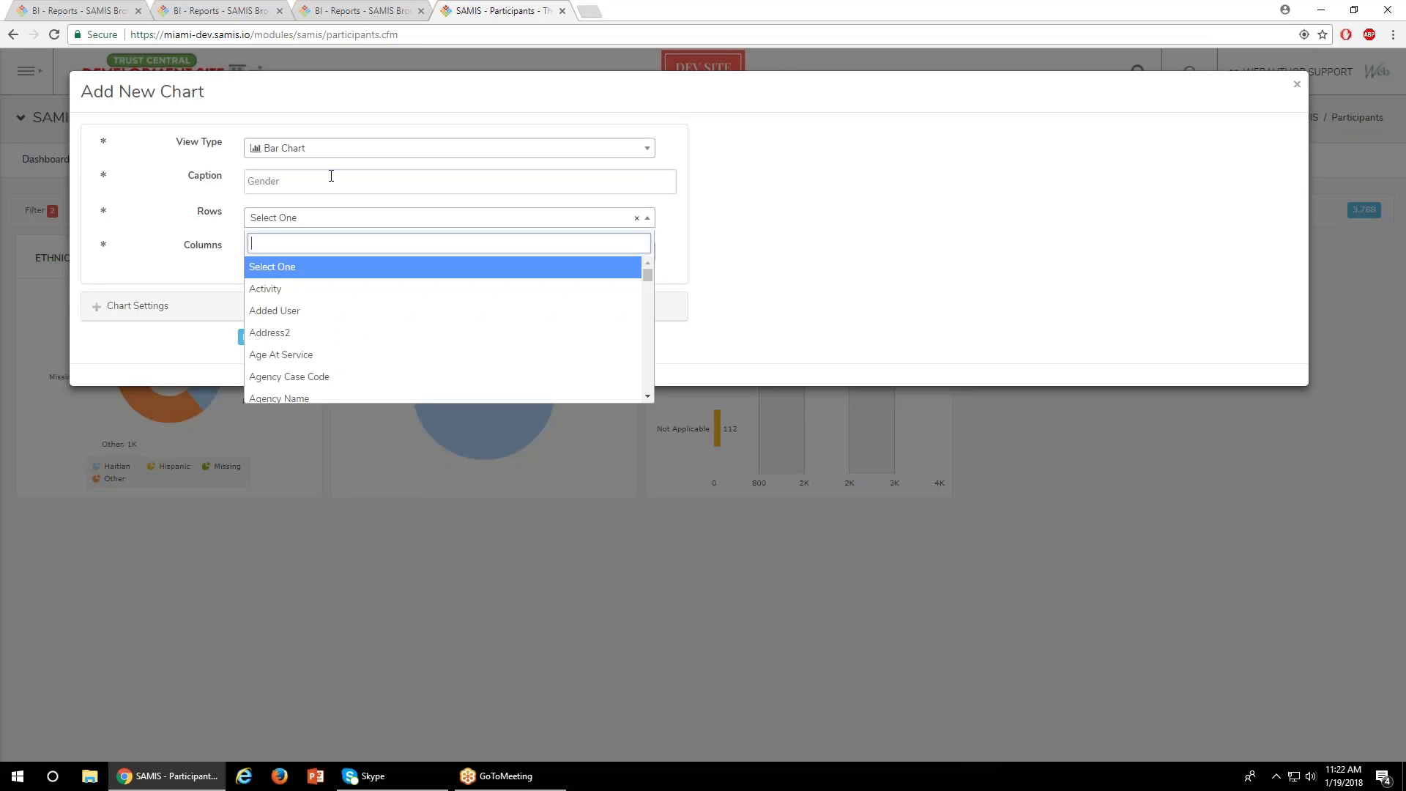
type("gend")
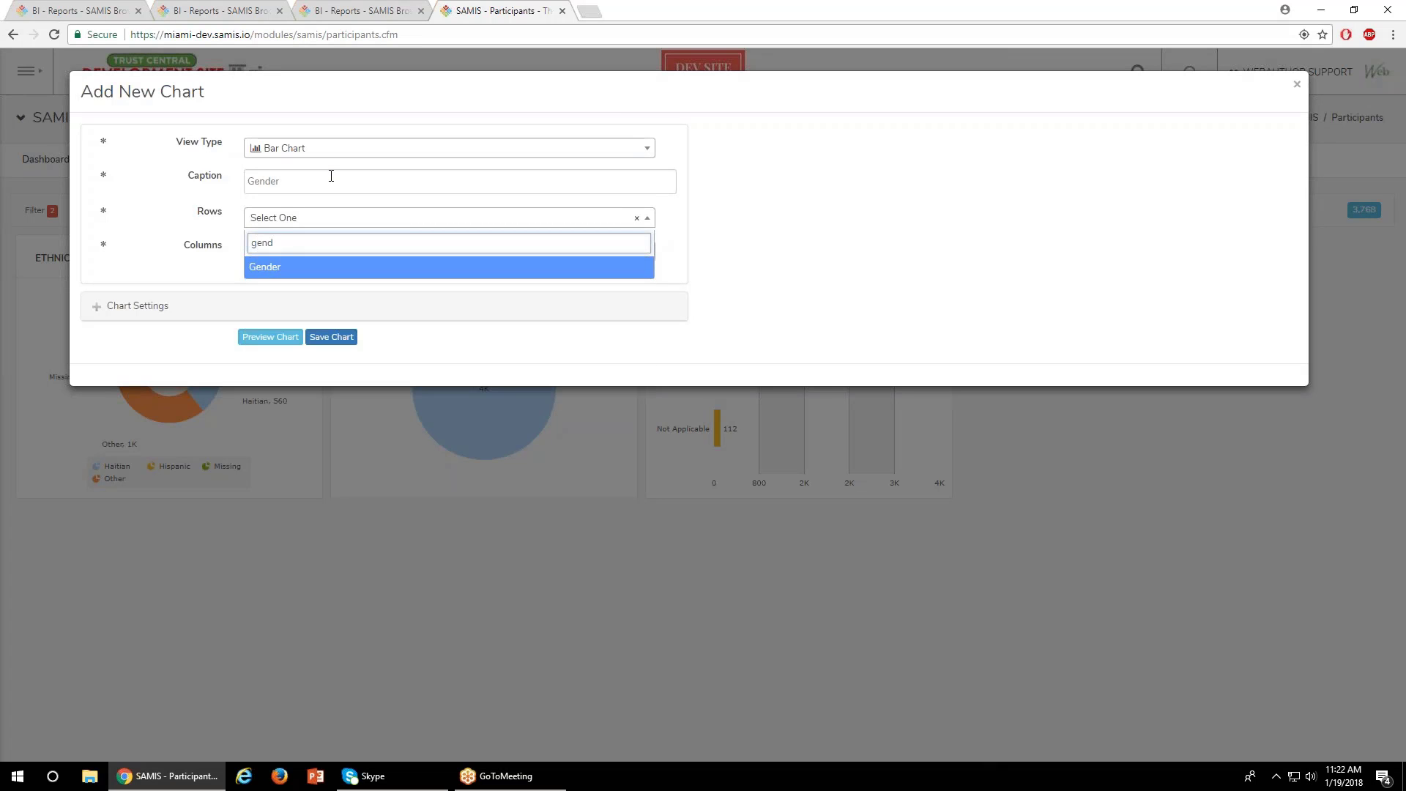
key("Return")
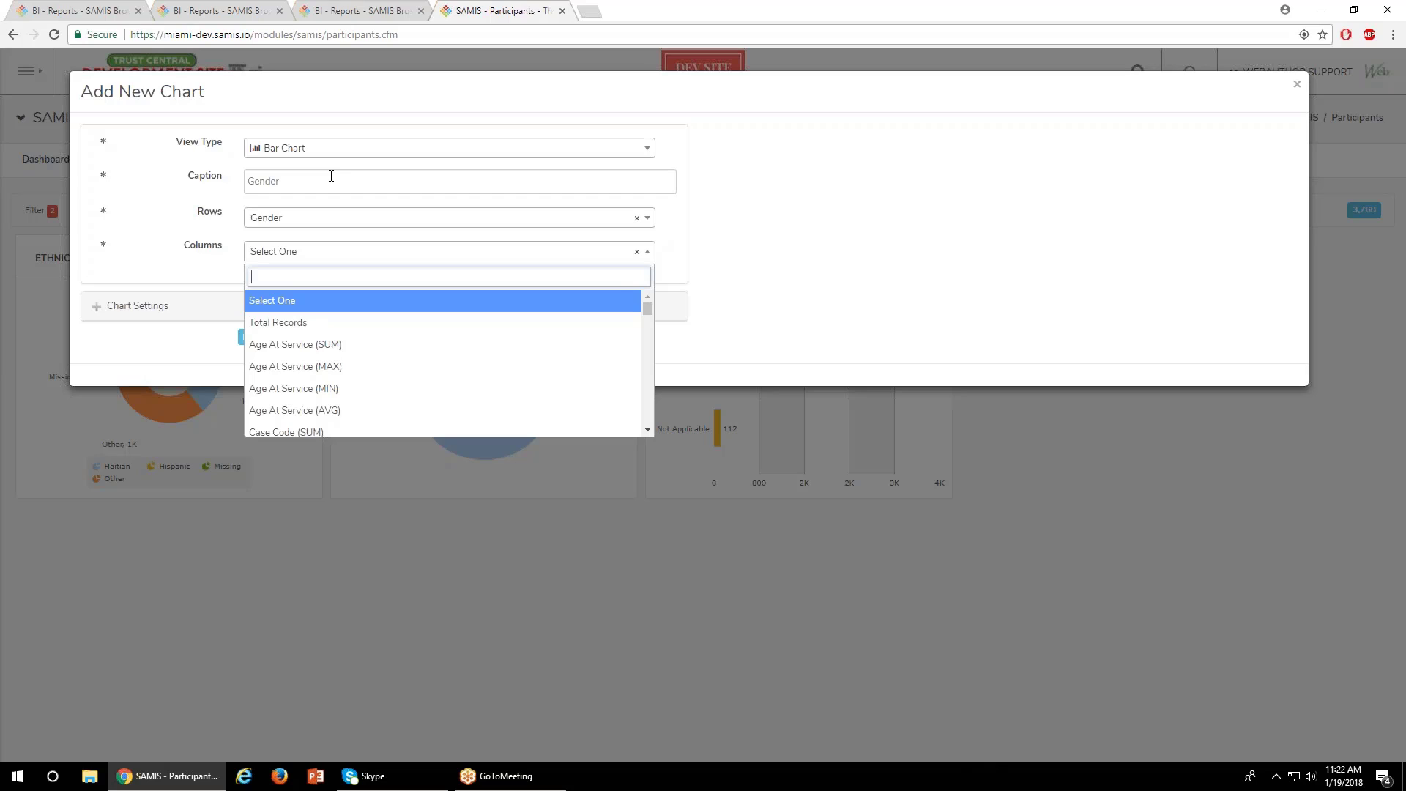
key("Down")
key("Return")
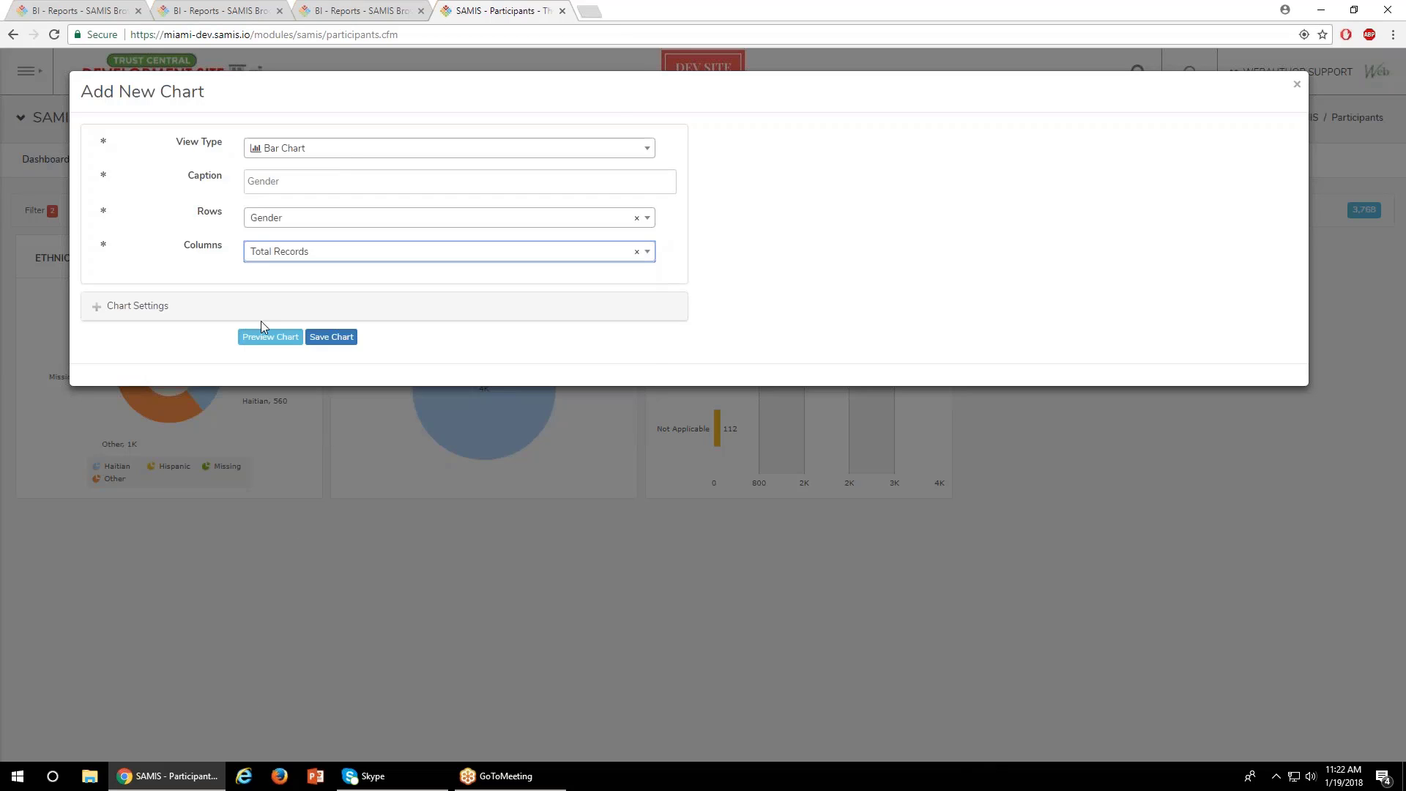
left_click(282, 338)
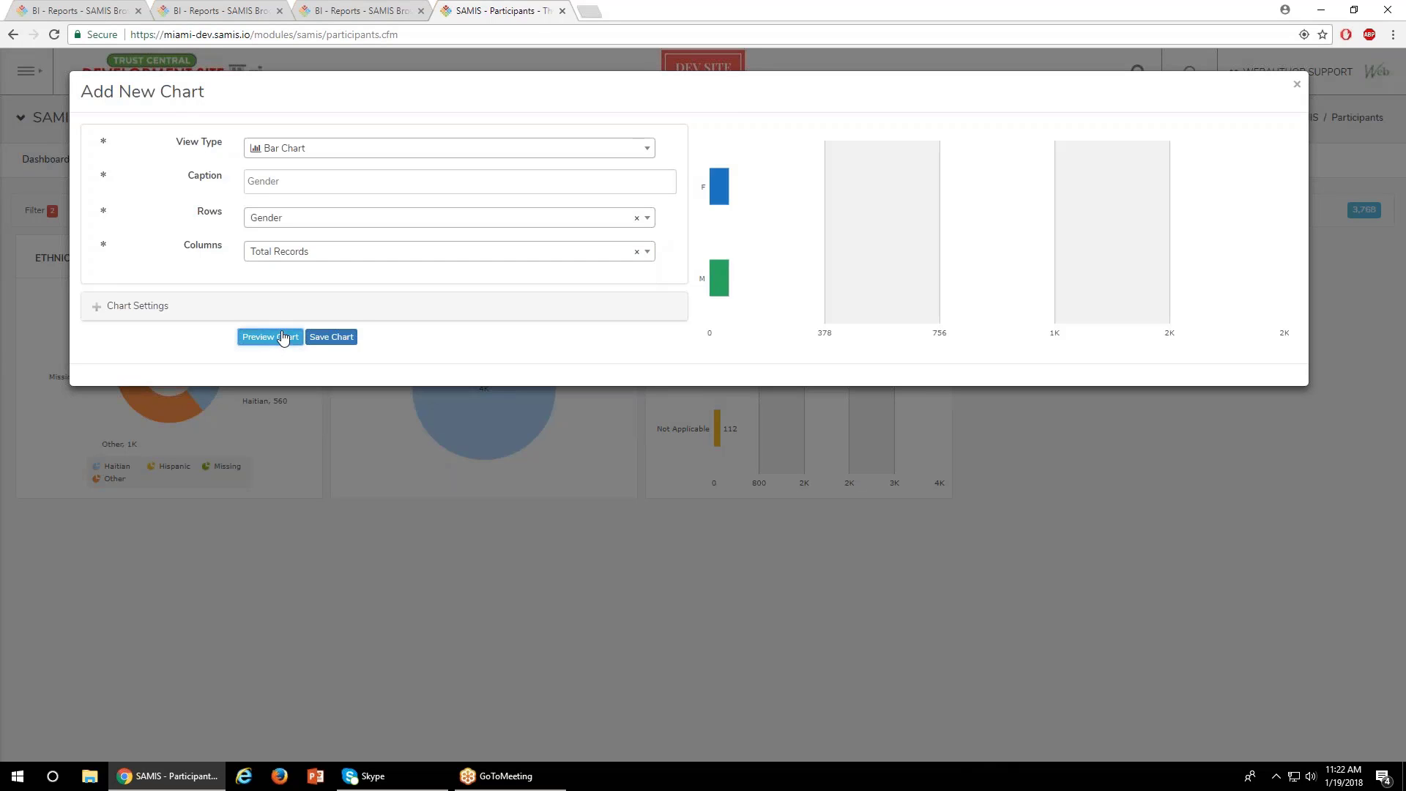
Change the new Gender chart to a Pie Chart, preview it and save it
left_click(329, 146)
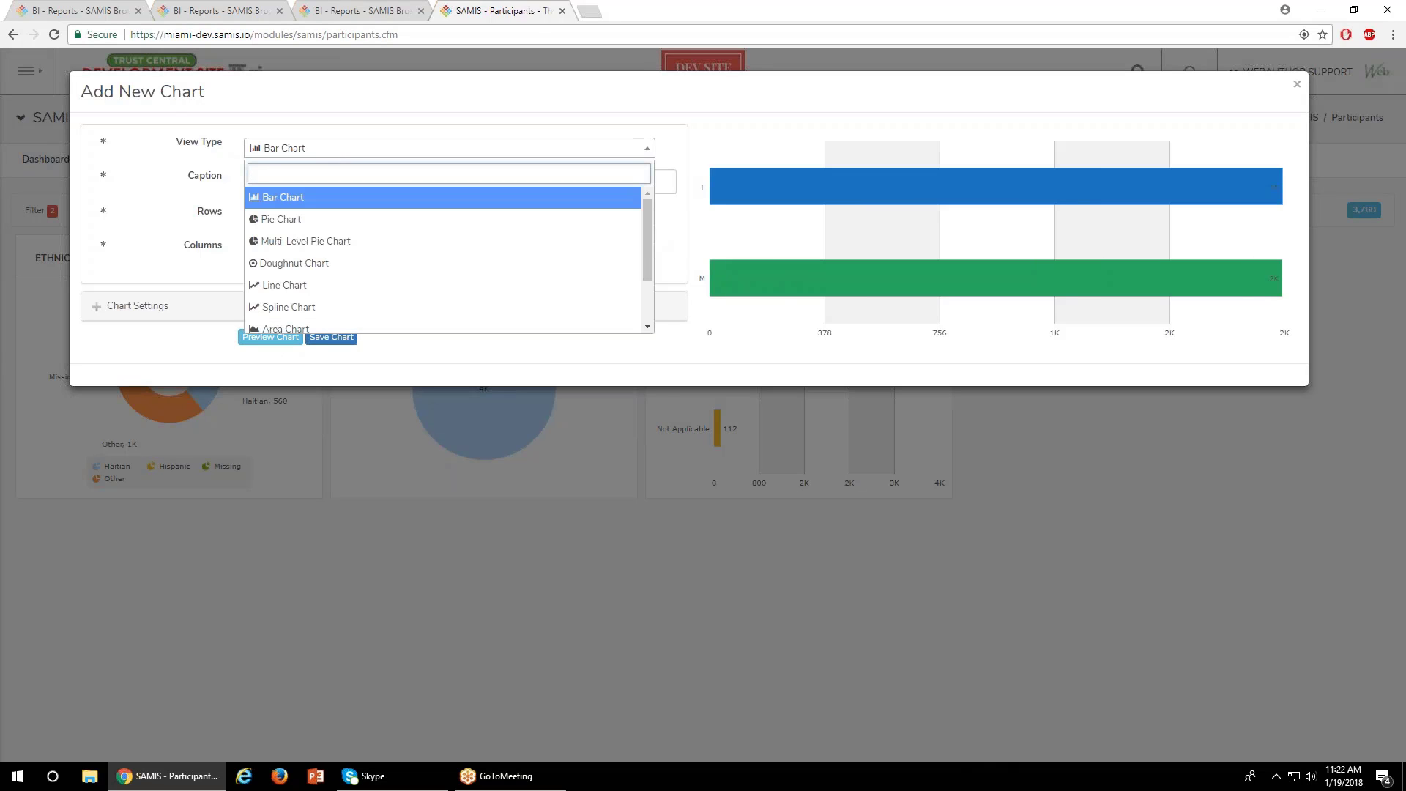
left_click(303, 219)
left_click(287, 337)
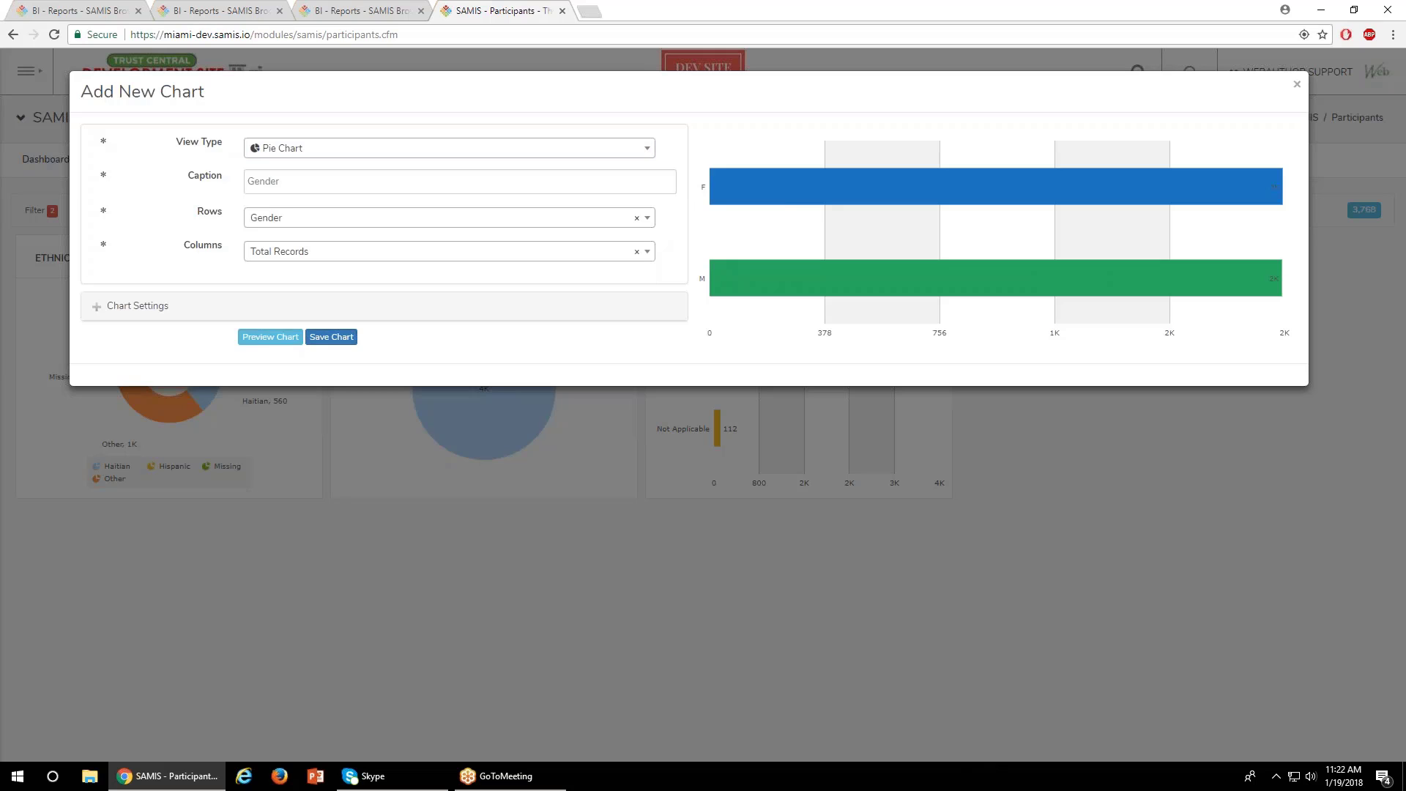
left_click(279, 339)
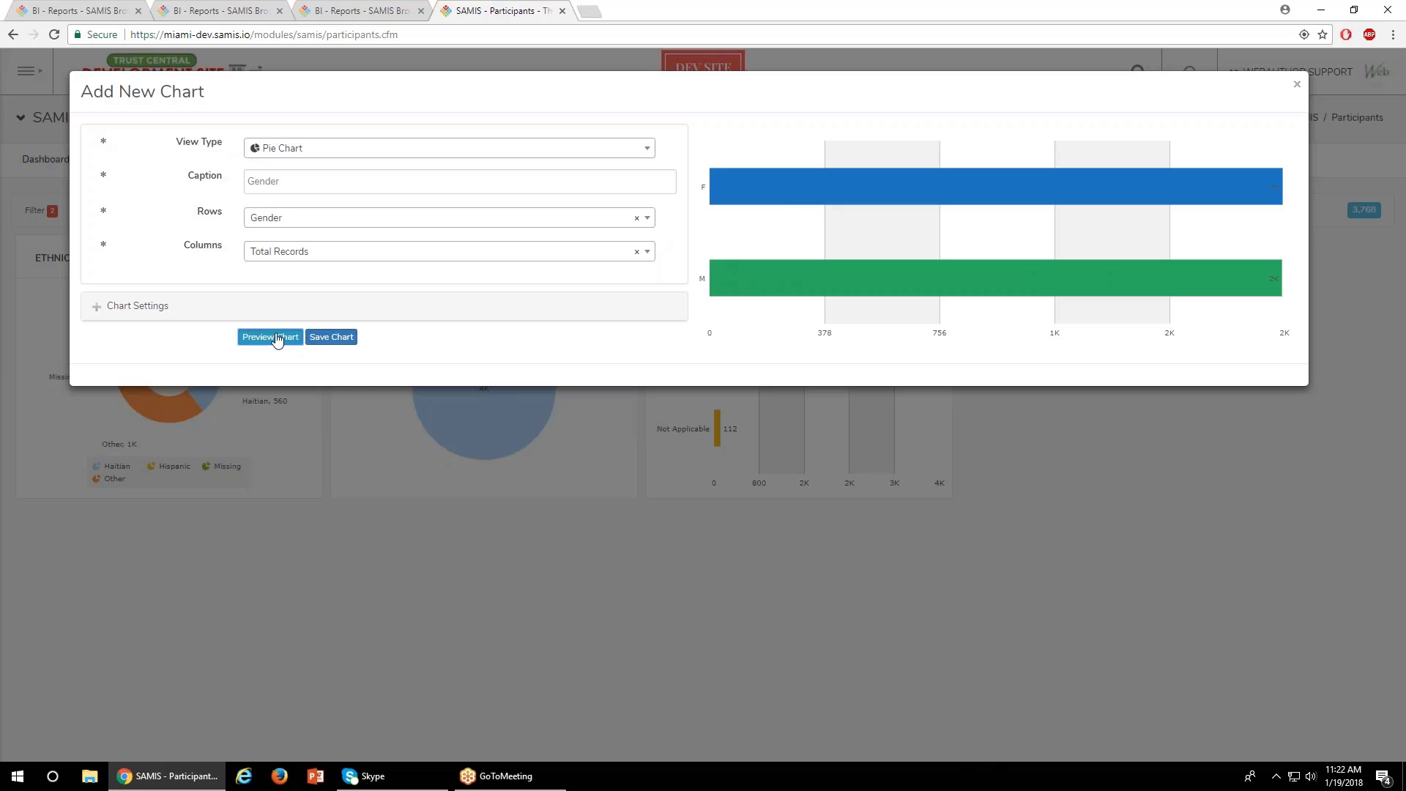
left_click(343, 340)
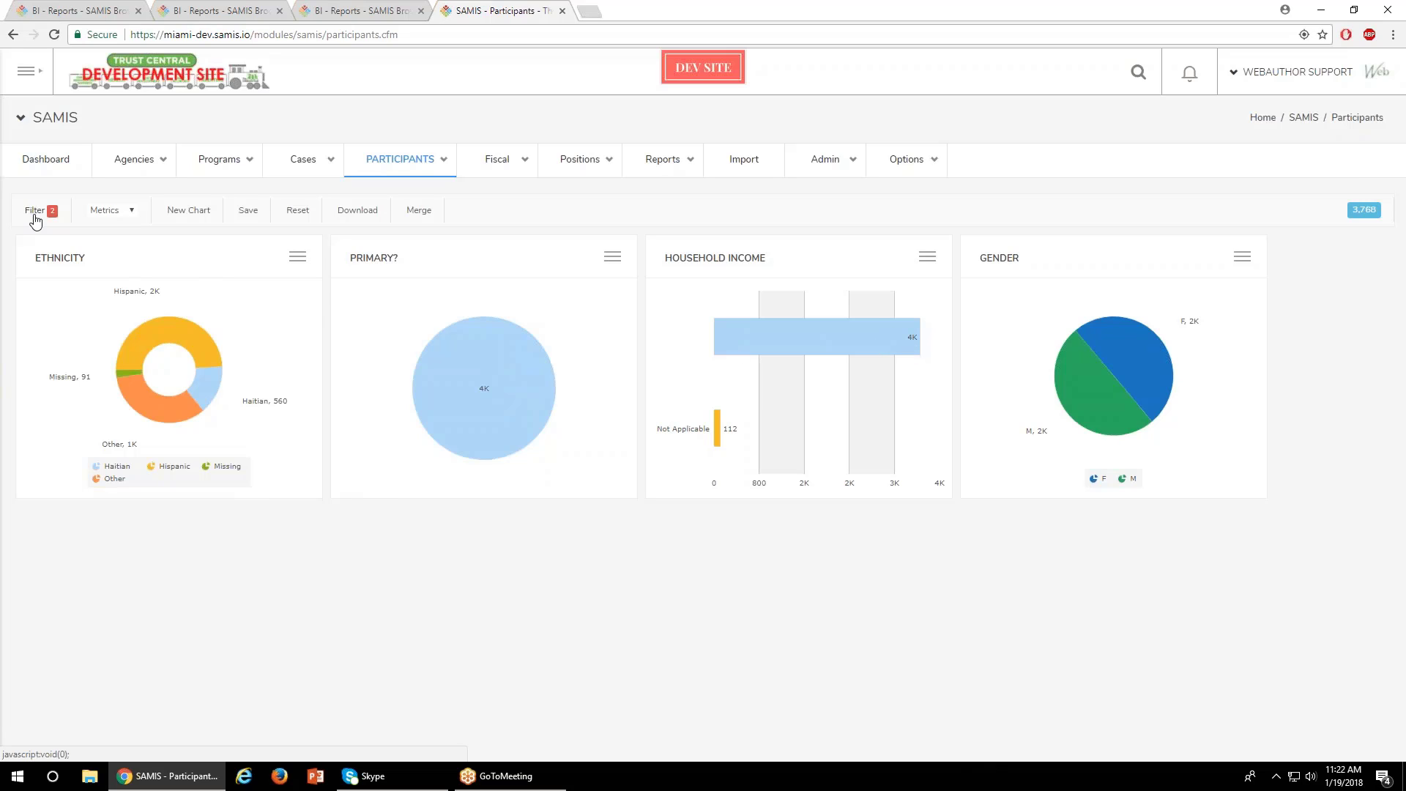
Remove the Units rule from the advanced filter, rerun the search and show the participants in the Map view
left_click(35, 211)
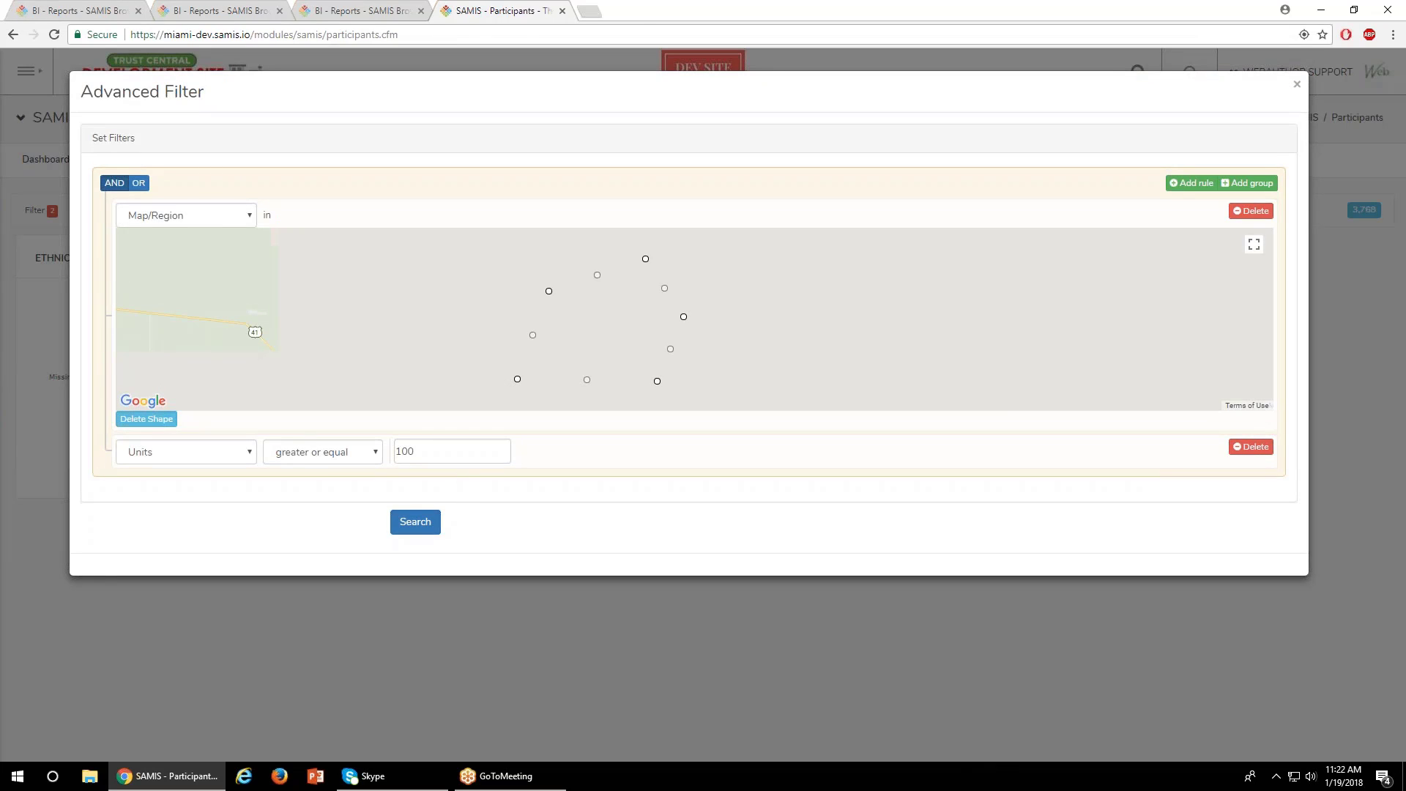
left_click(1250, 448)
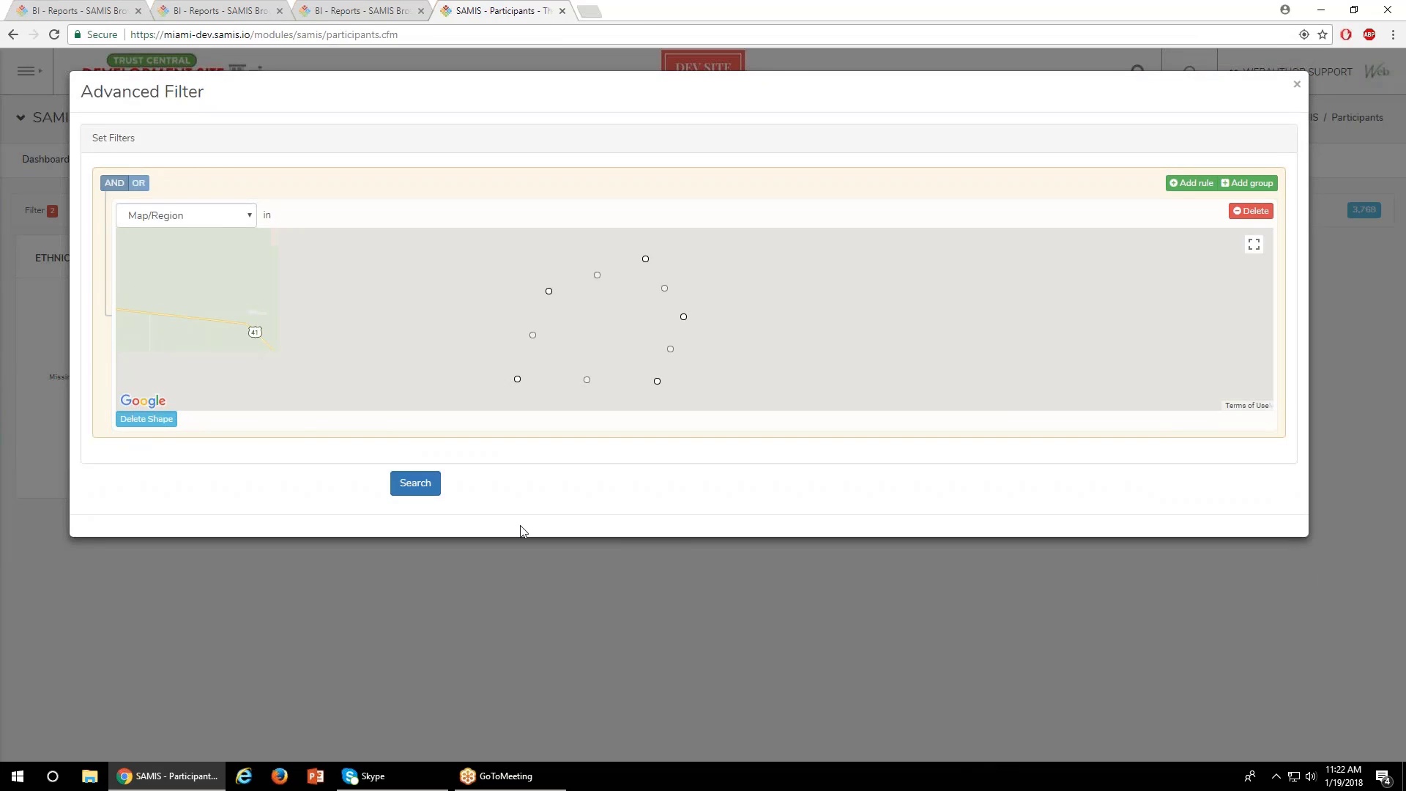
left_click(414, 484)
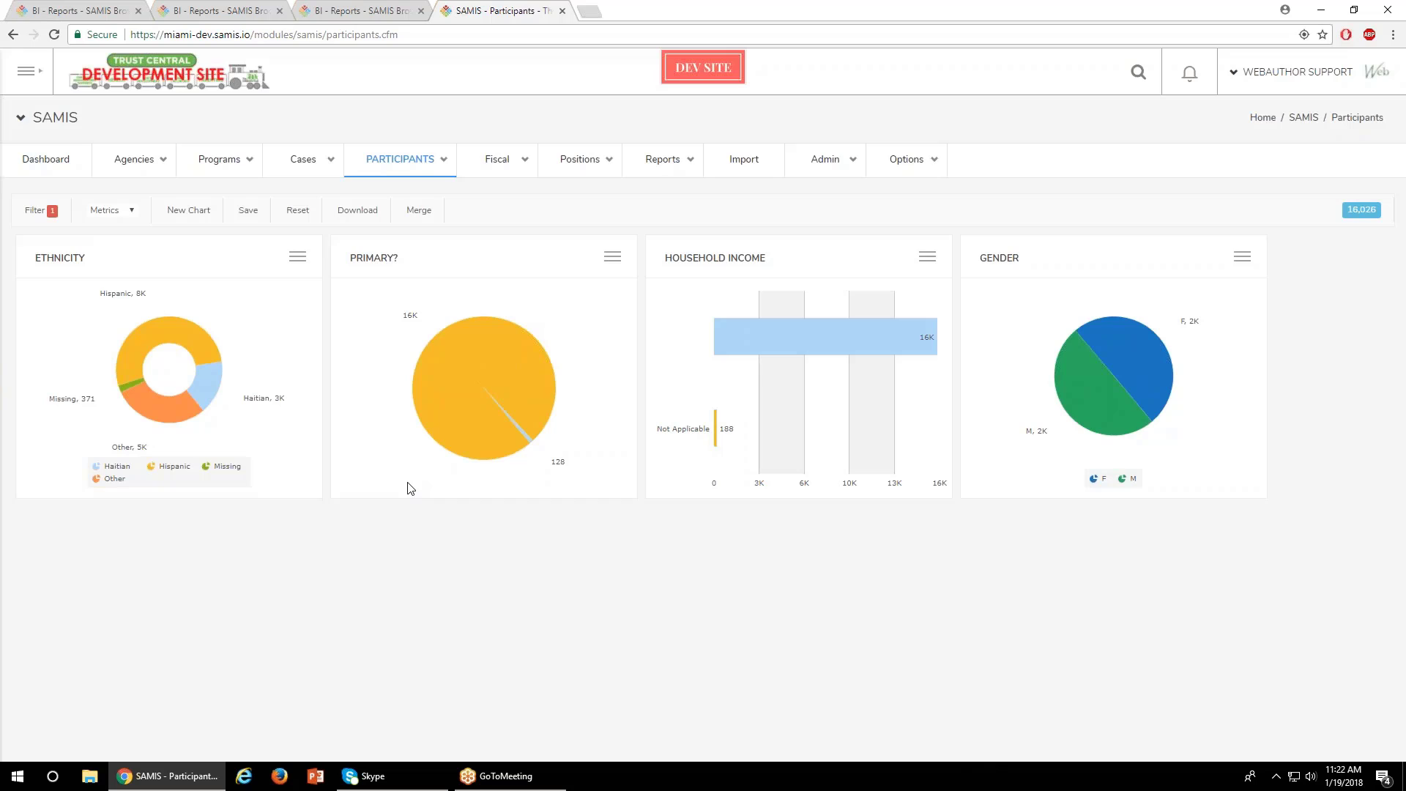
left_click(108, 213)
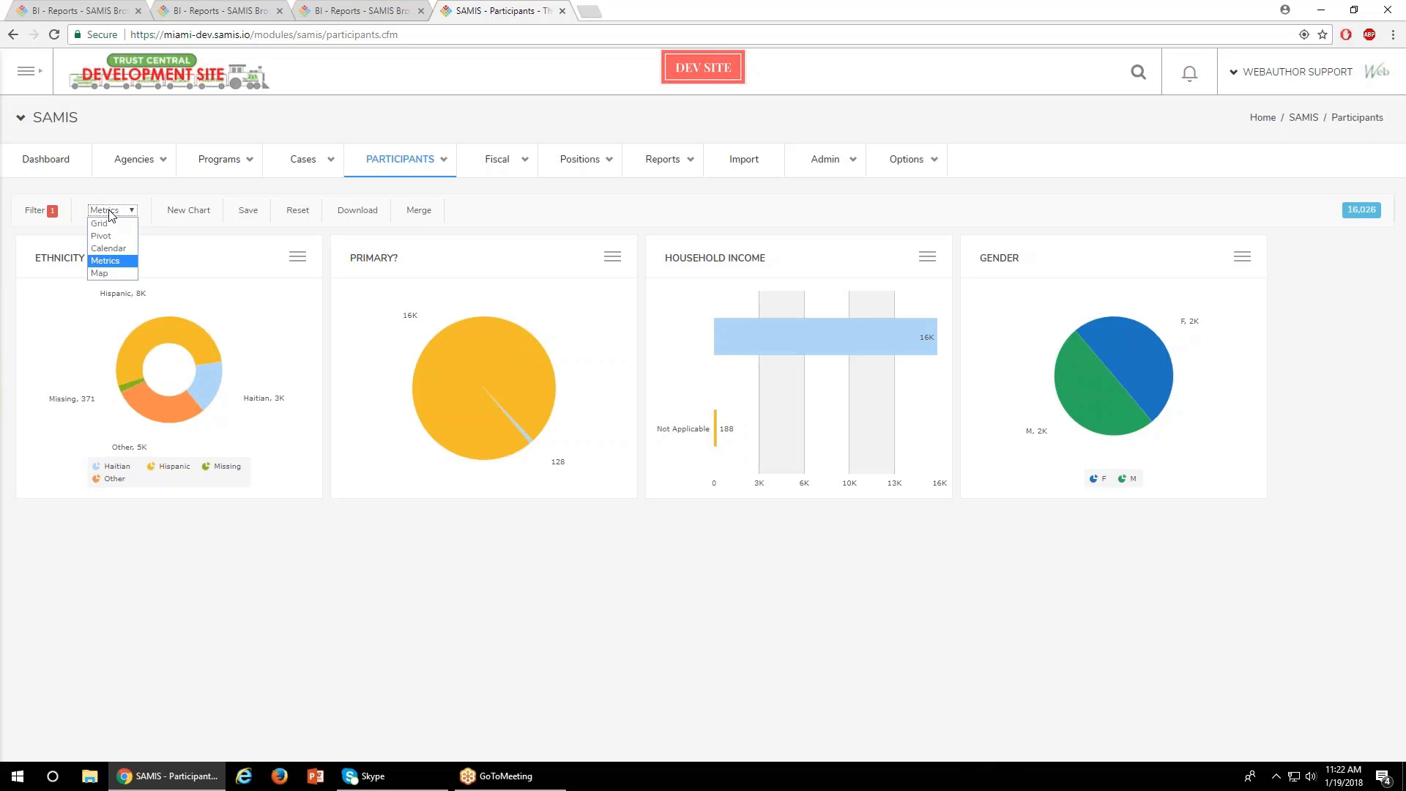
left_click(112, 274)
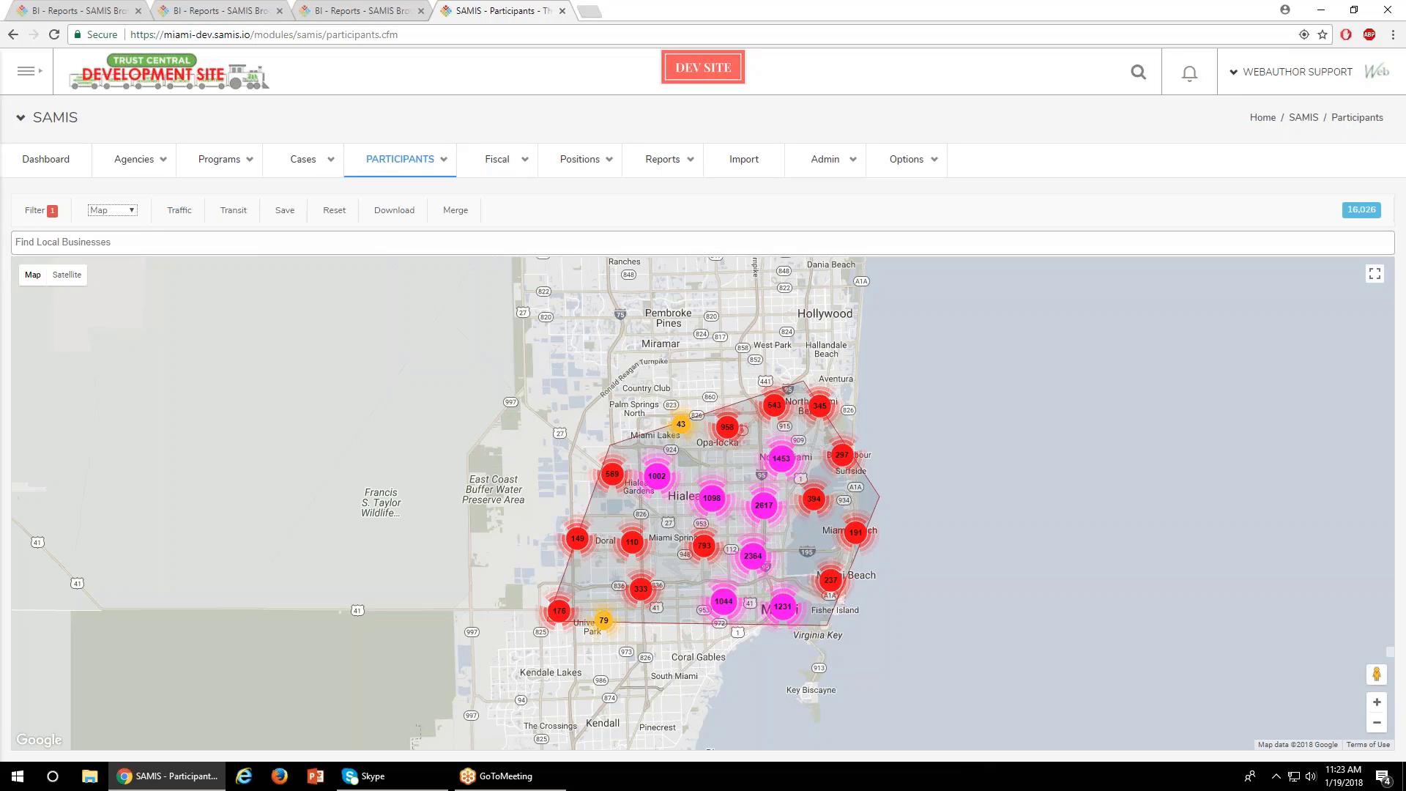
Show the participants in the Calendar view by date of birth and examine the year 2017
left_click(121, 212)
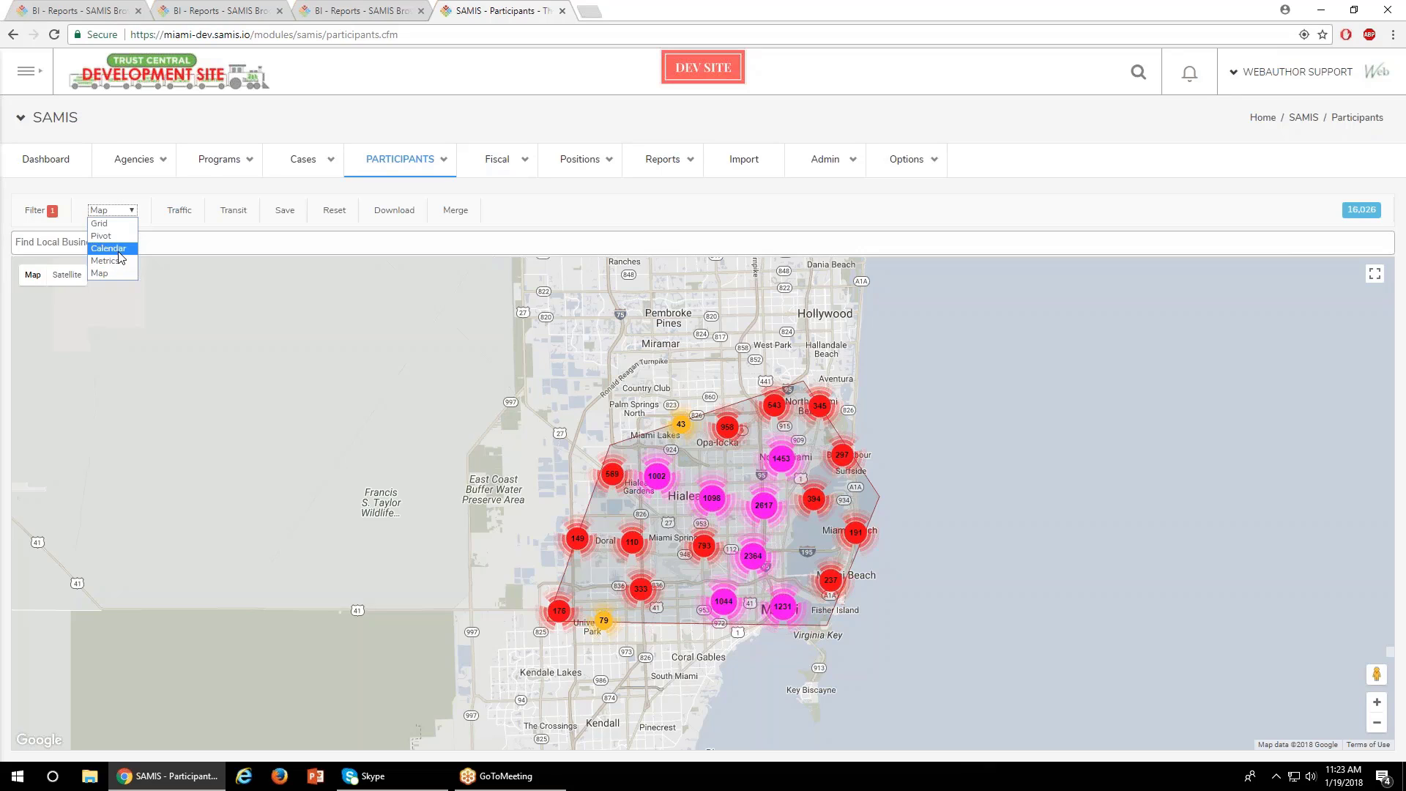
left_click(120, 251)
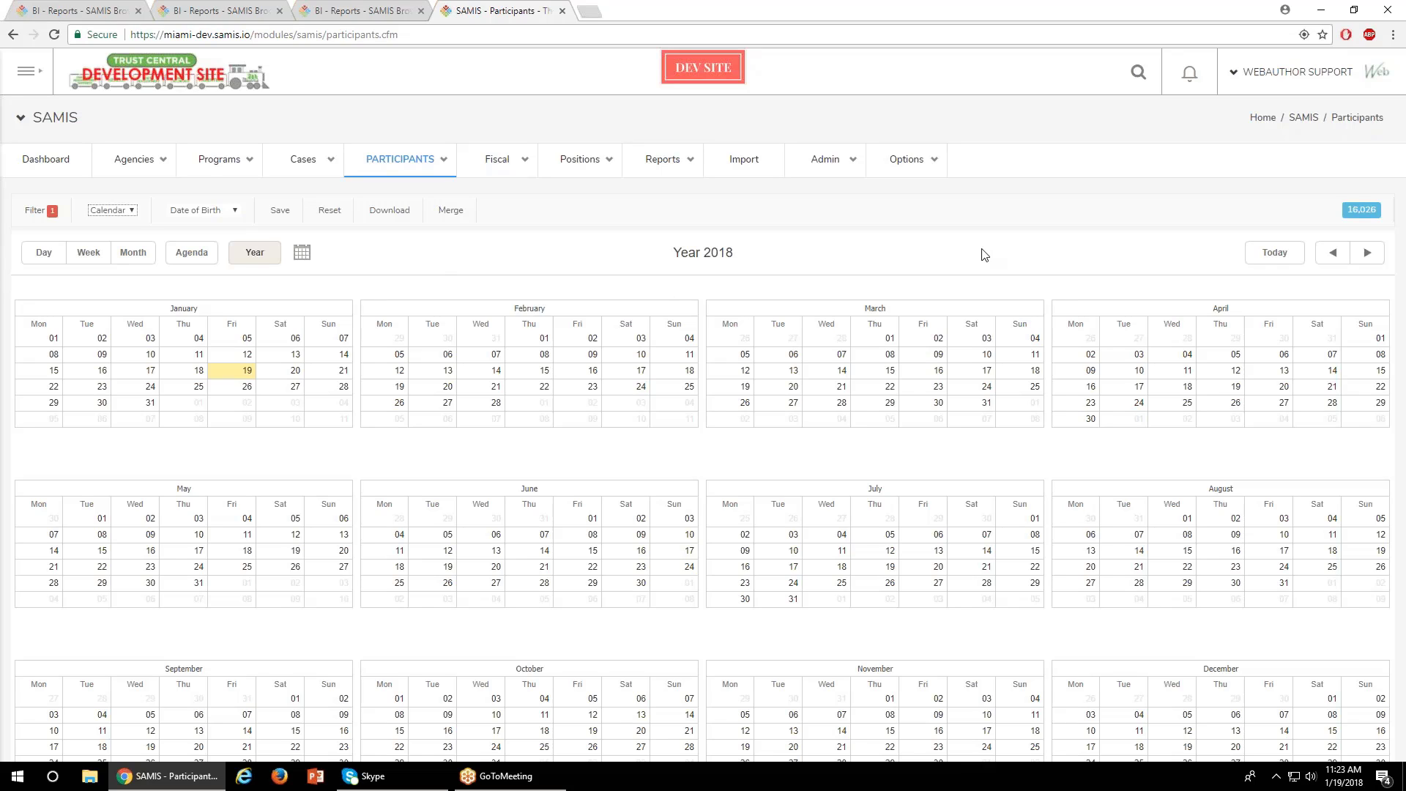
left_click(1331, 262)
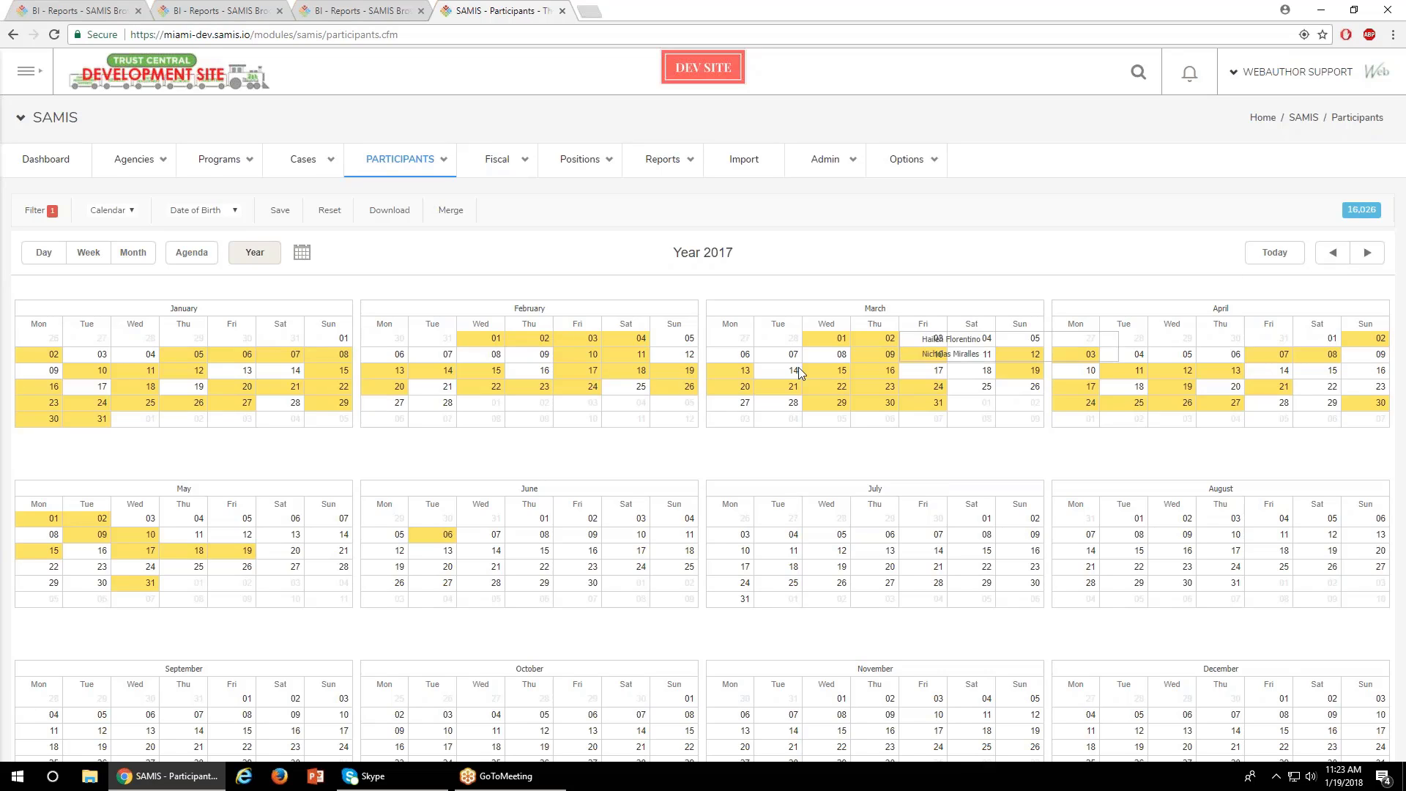
mouse_move(715, 402)
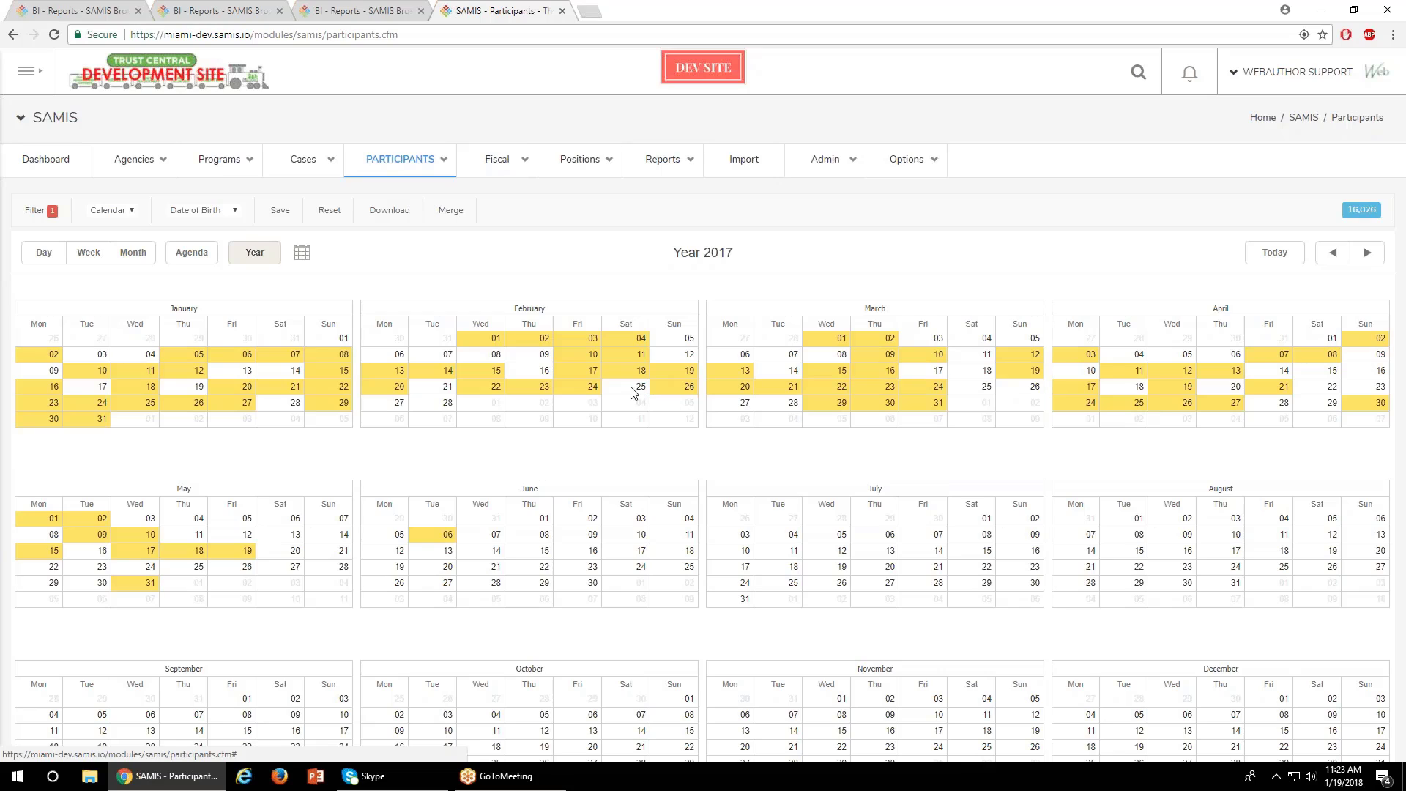
Base the participants calendar on Open Date and go back to the year 2016
left_click(180, 212)
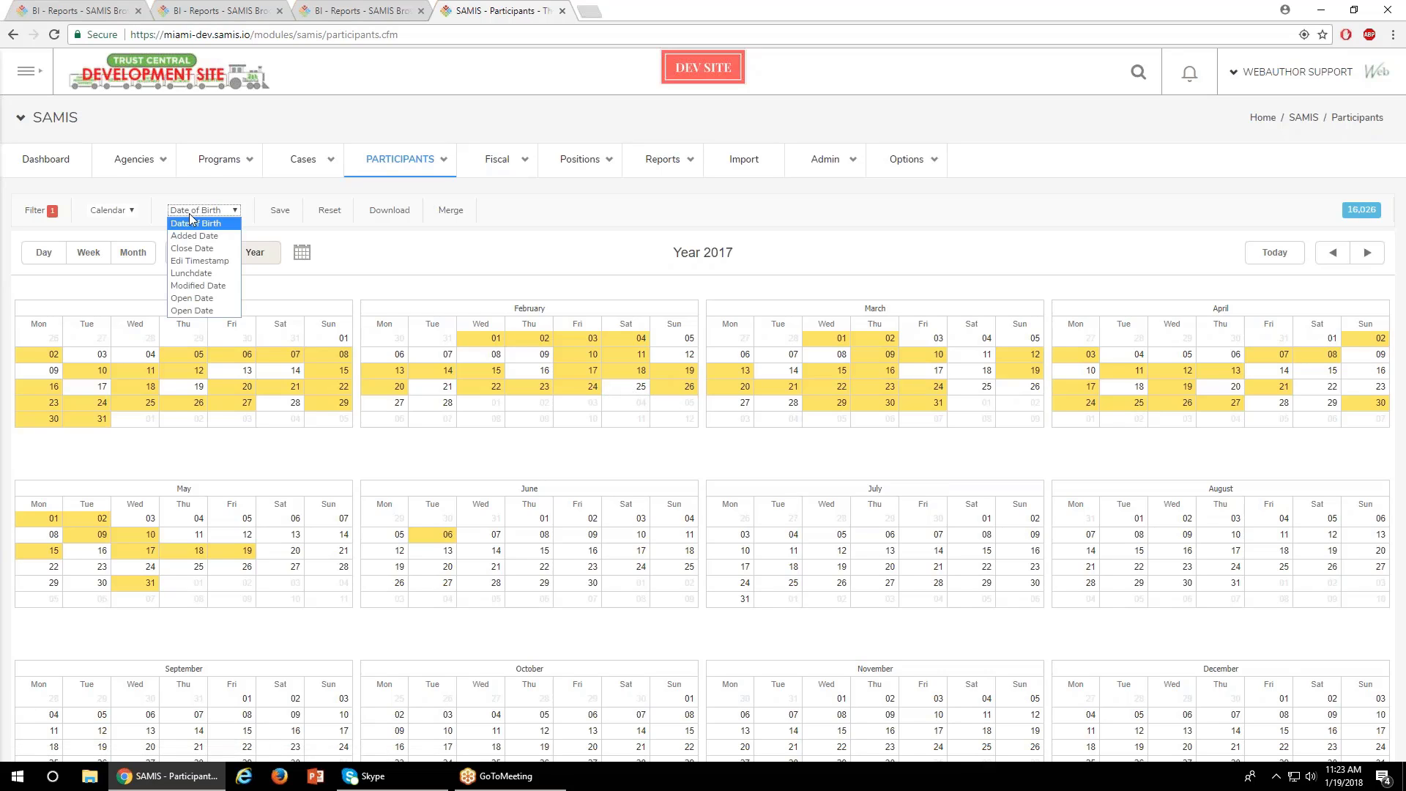
left_click(217, 298)
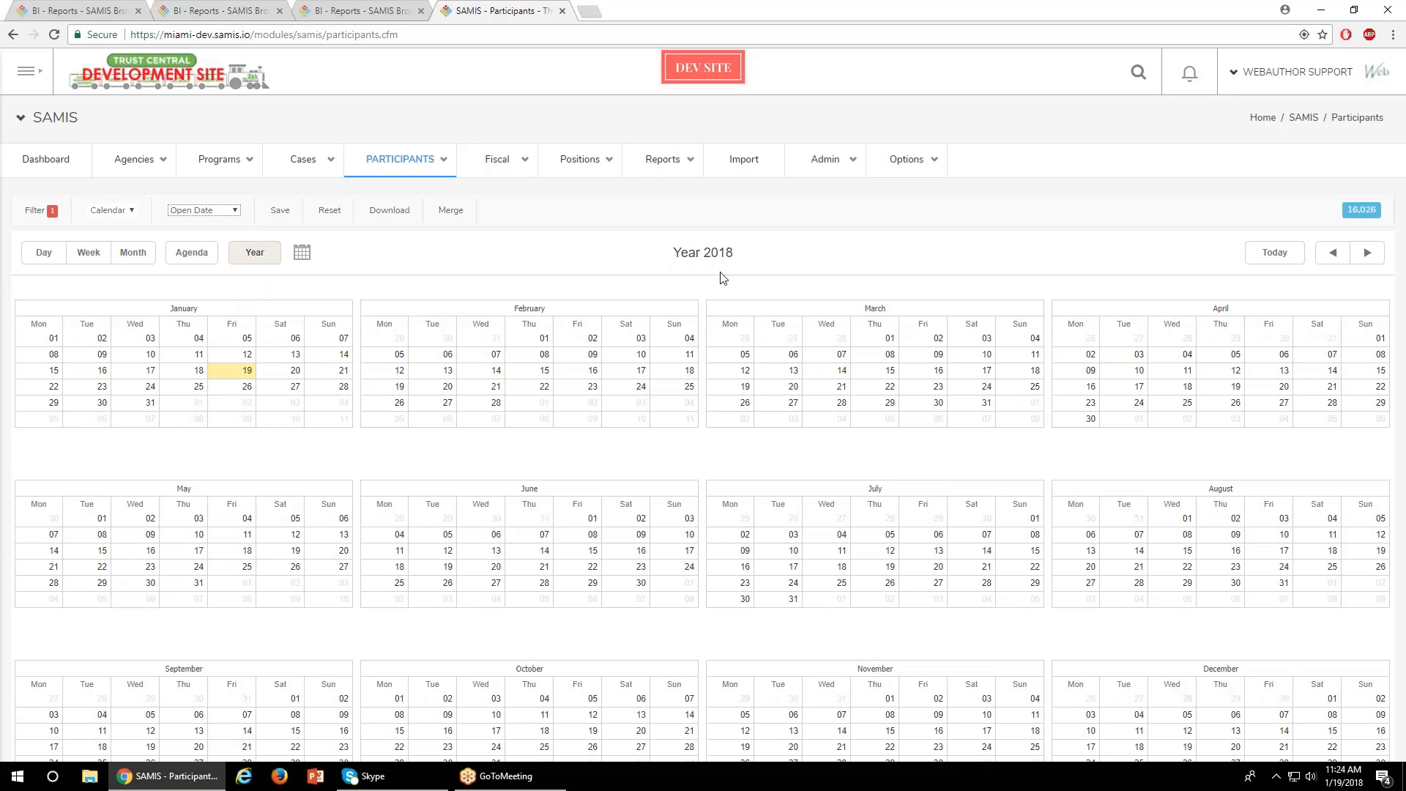
left_click(1324, 256)
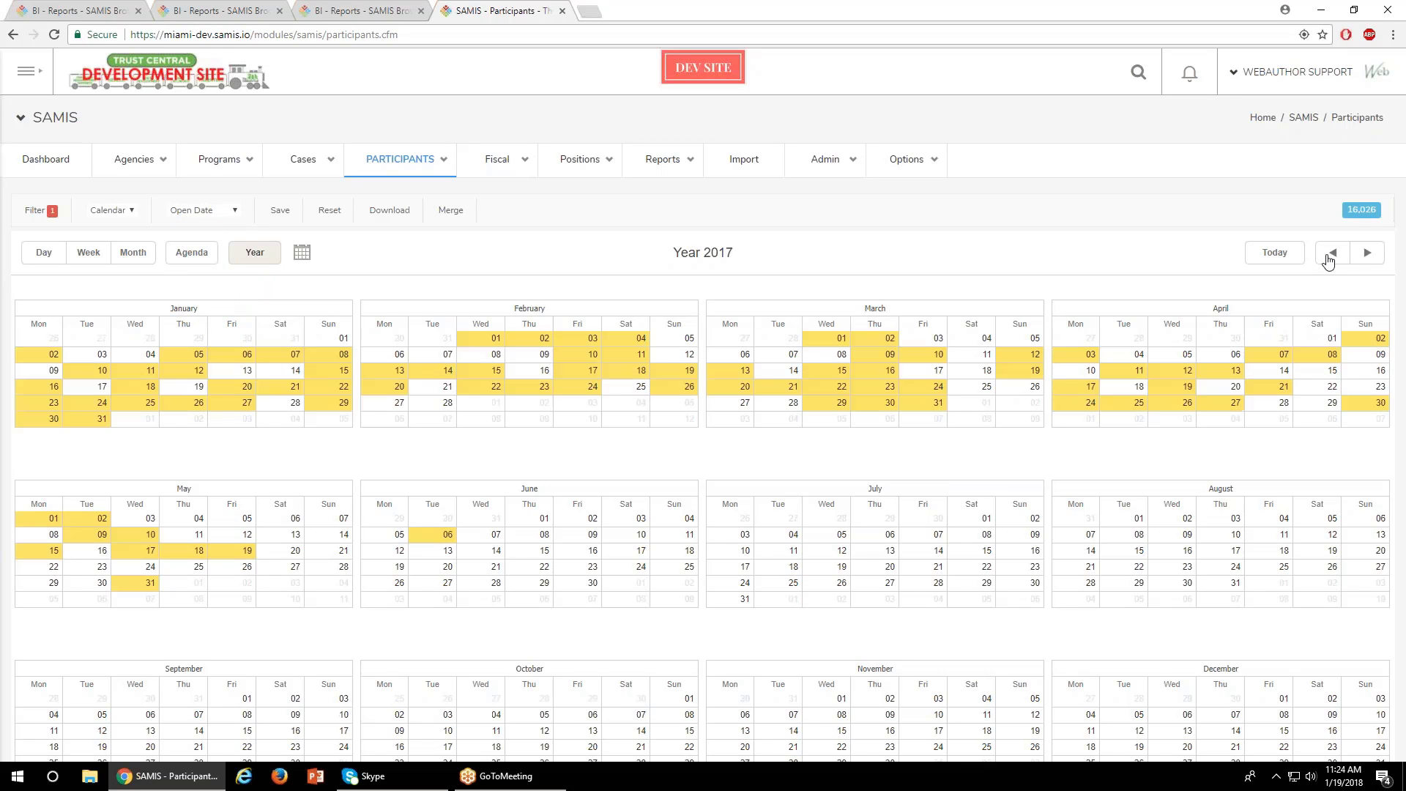
left_click(1331, 263)
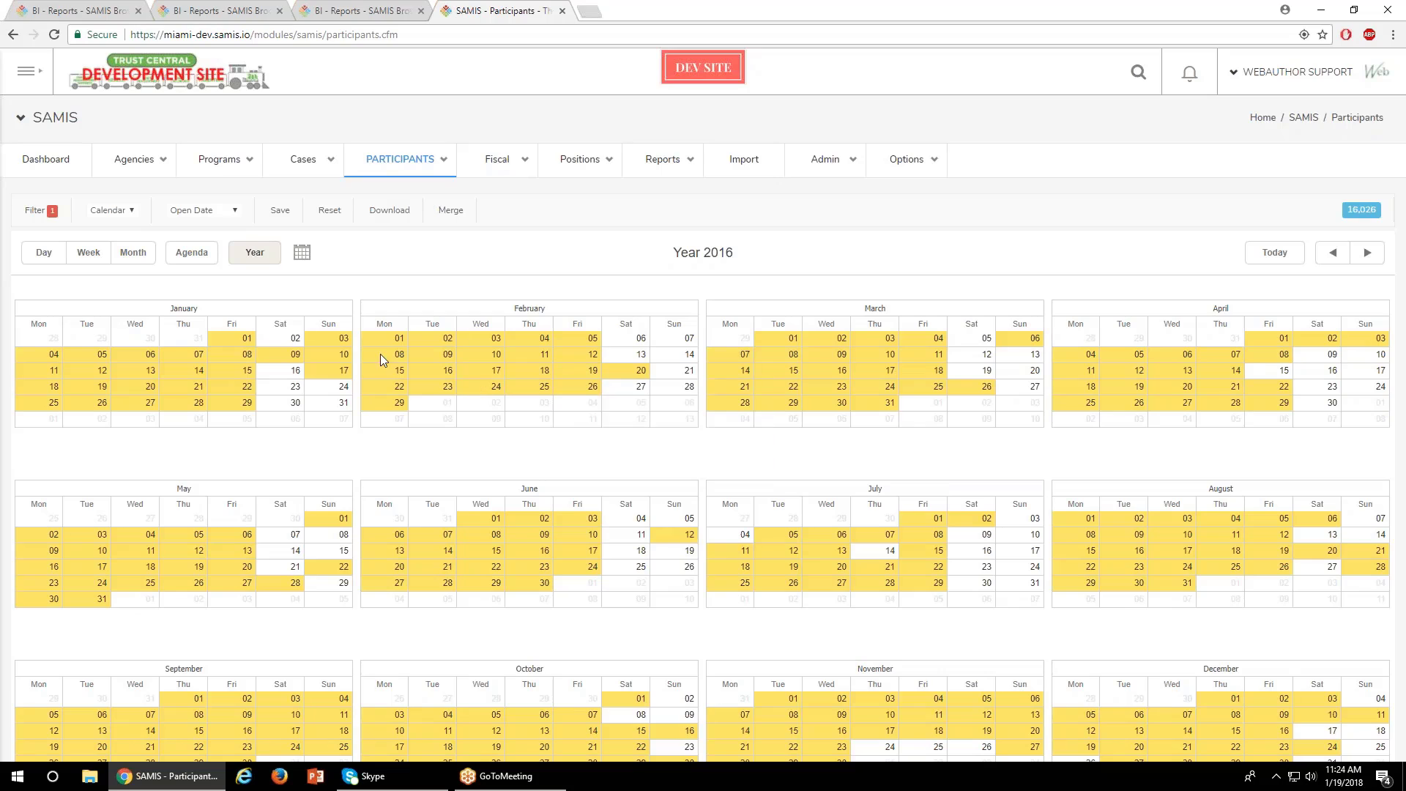
Switch the participants from the calendar back to the Metrics view
left_click(108, 212)
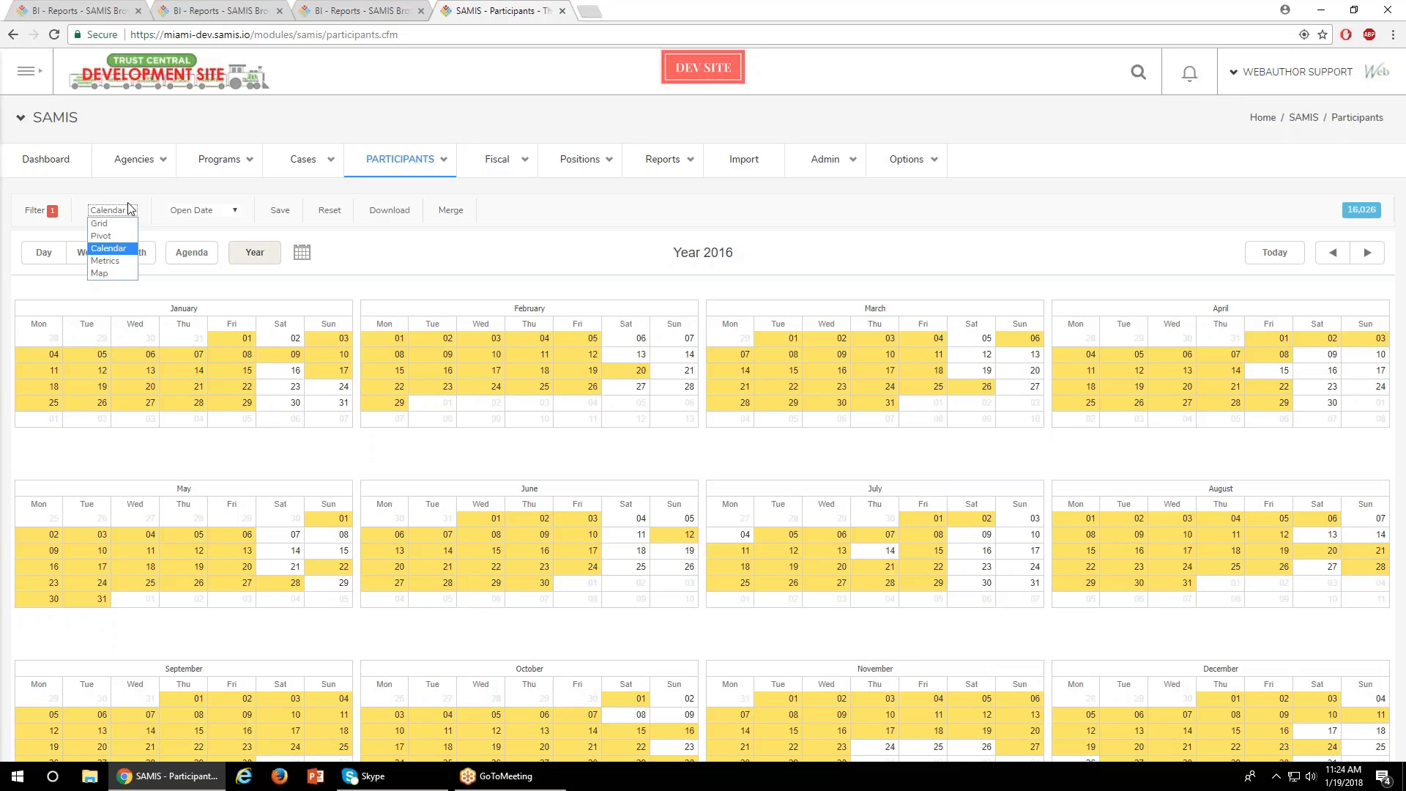
left_click(116, 262)
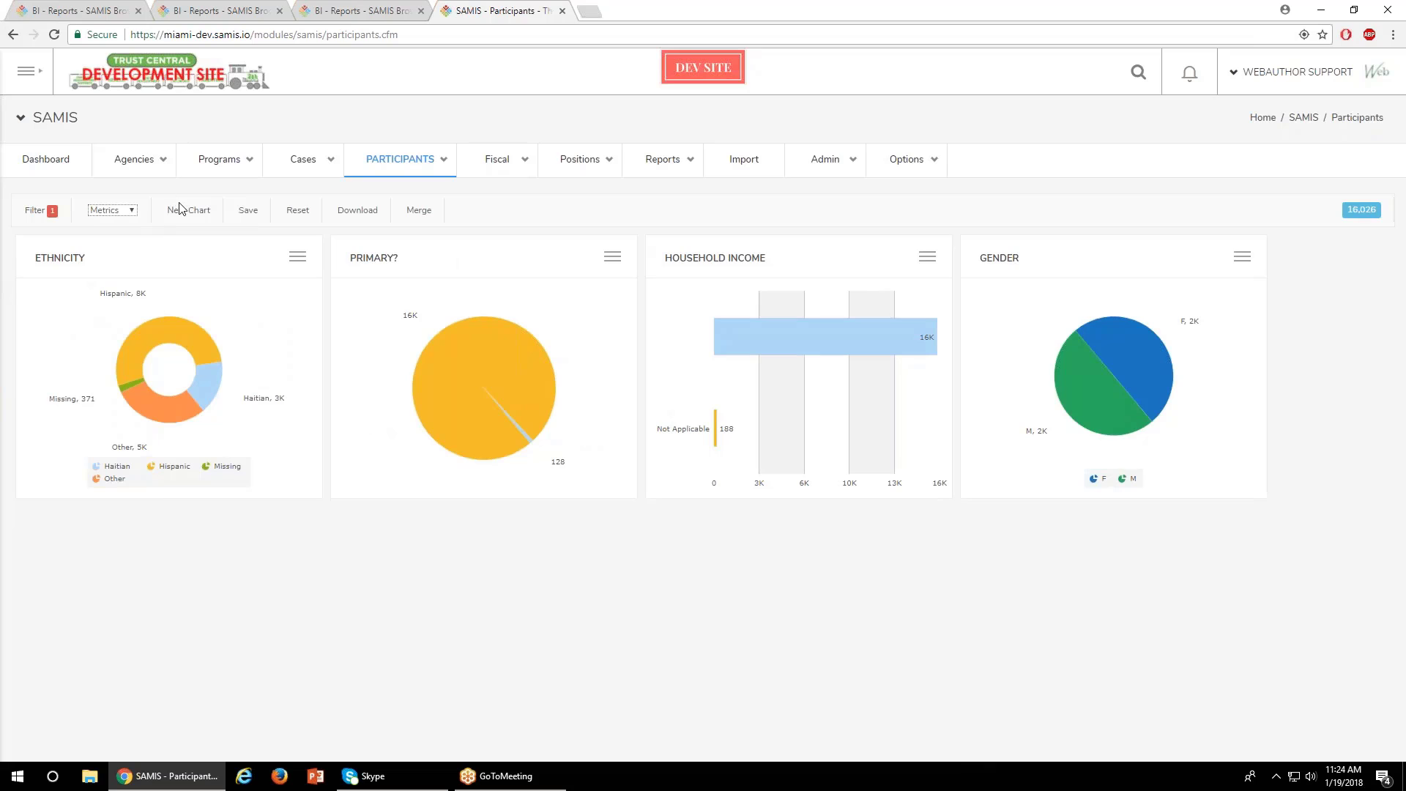
Review the view types offered for a new participants chart and close the form without saving a chart
left_click(186, 213)
left_click(302, 150)
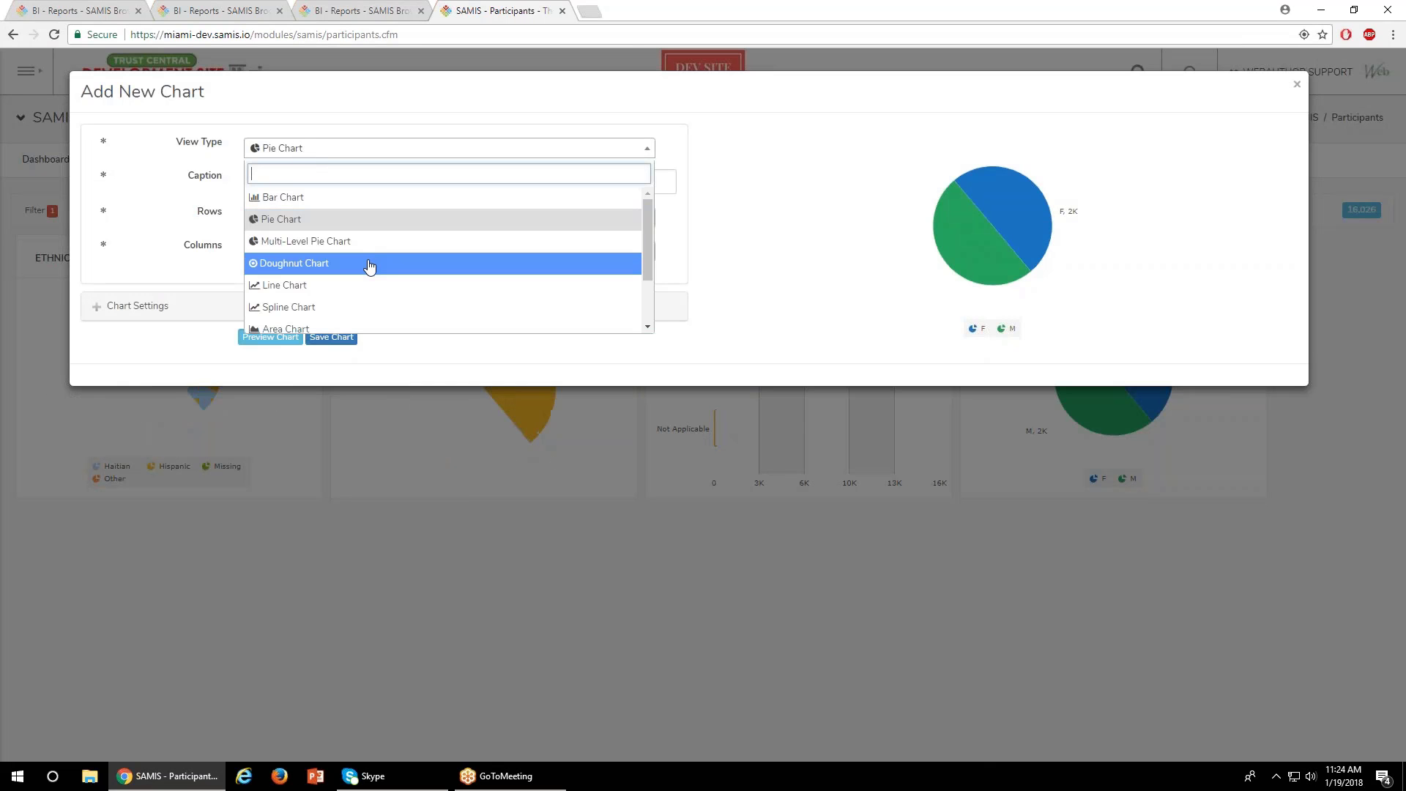
scroll(352, 288, "down", 1)
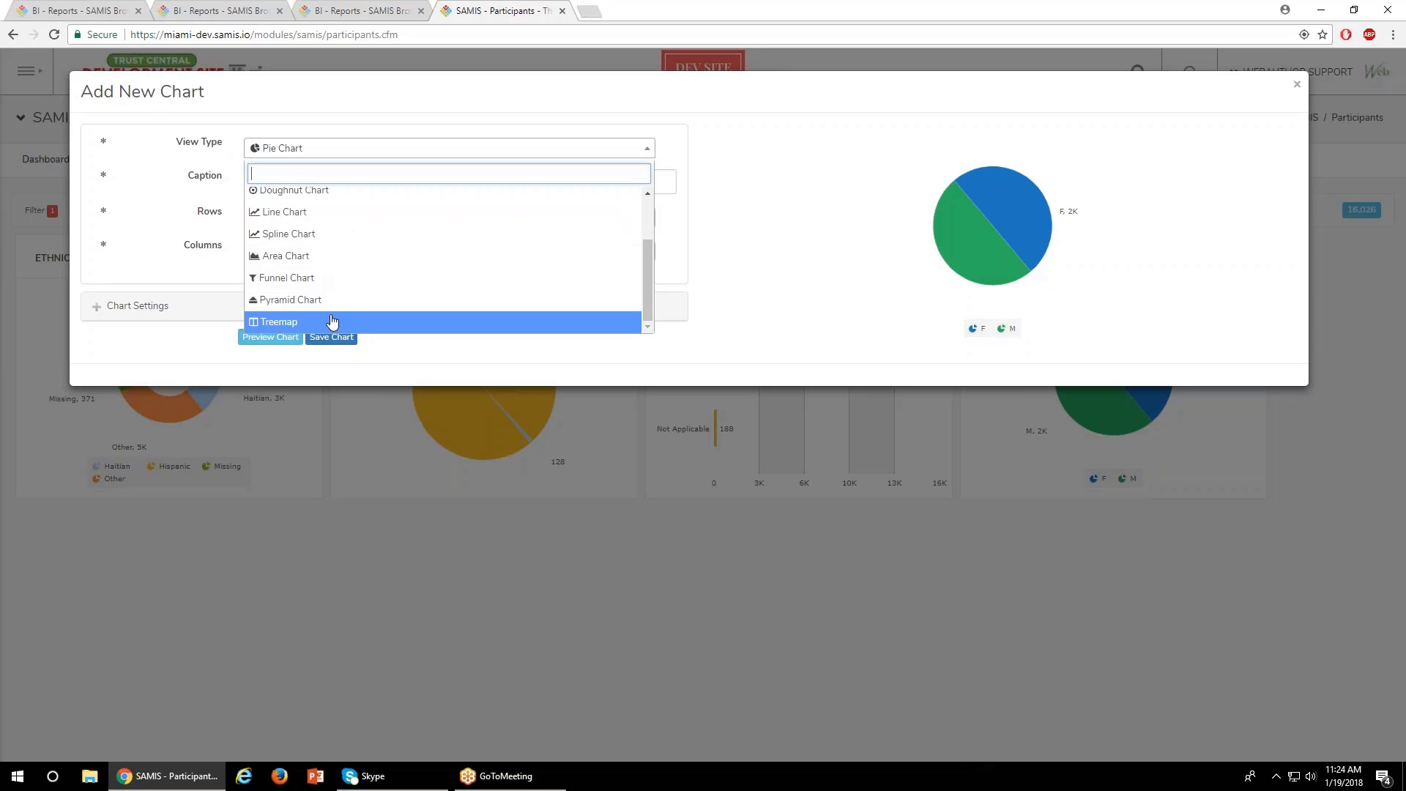
left_click(1297, 86)
left_click(1296, 85)
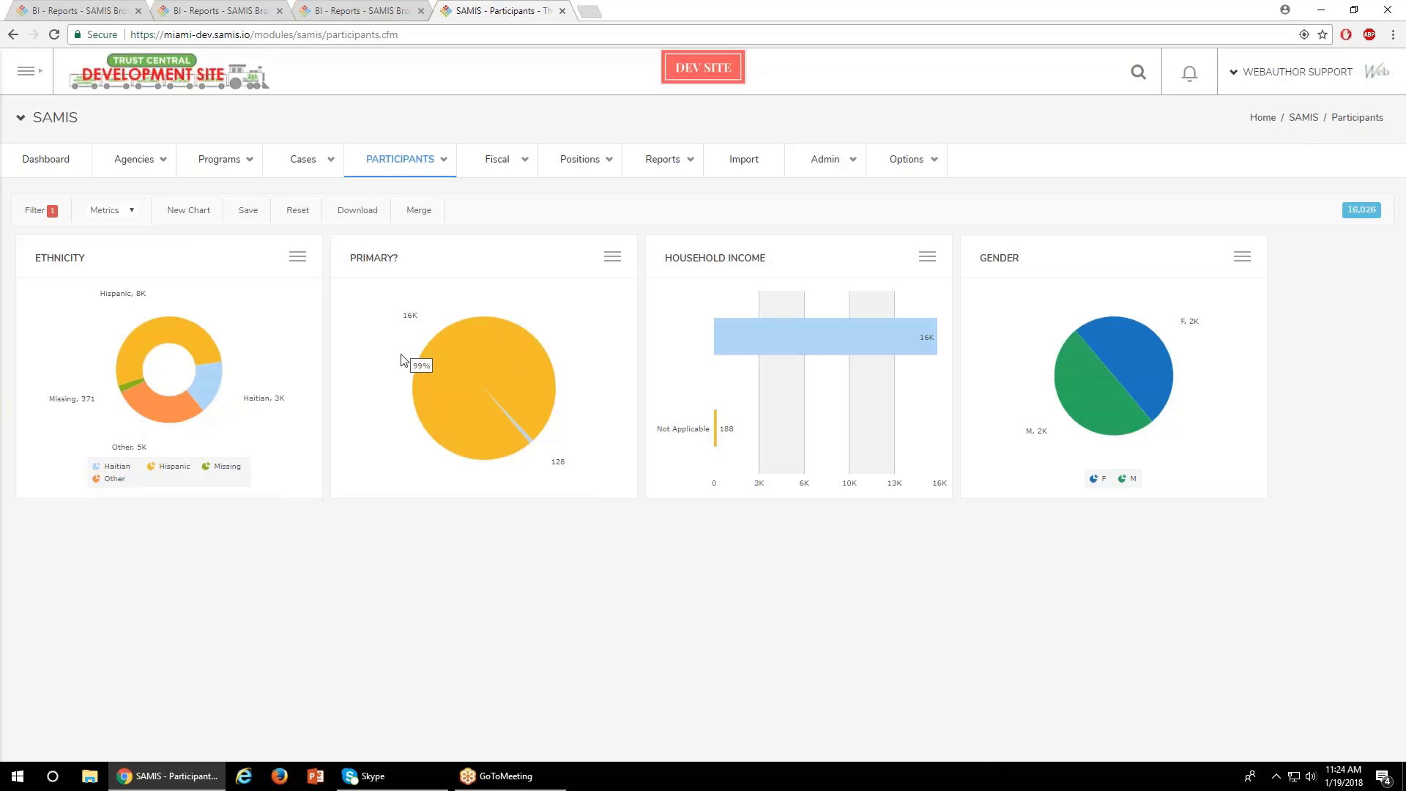
Switch the participants to the Pivot view and add the units field to the pivot values
left_click(120, 214)
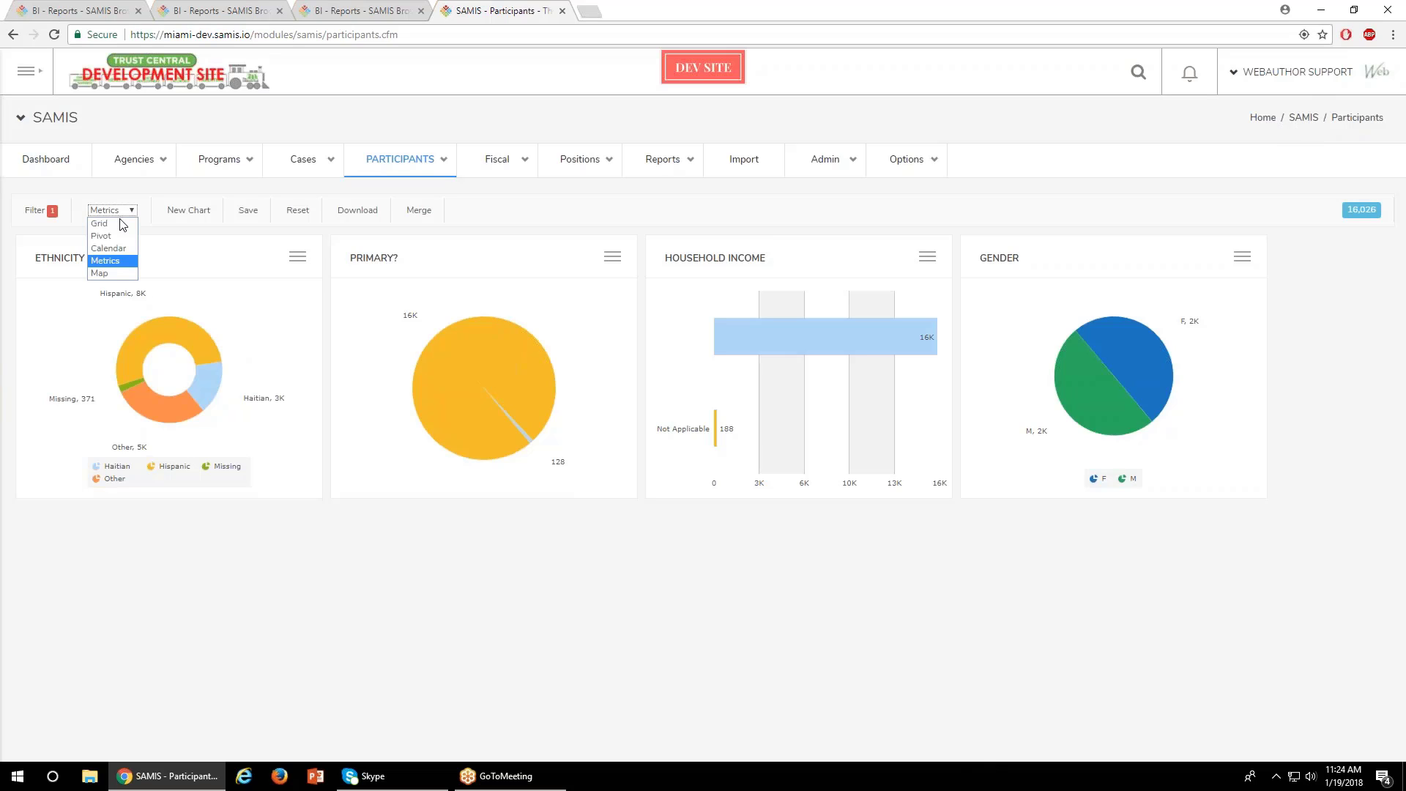
left_click(116, 236)
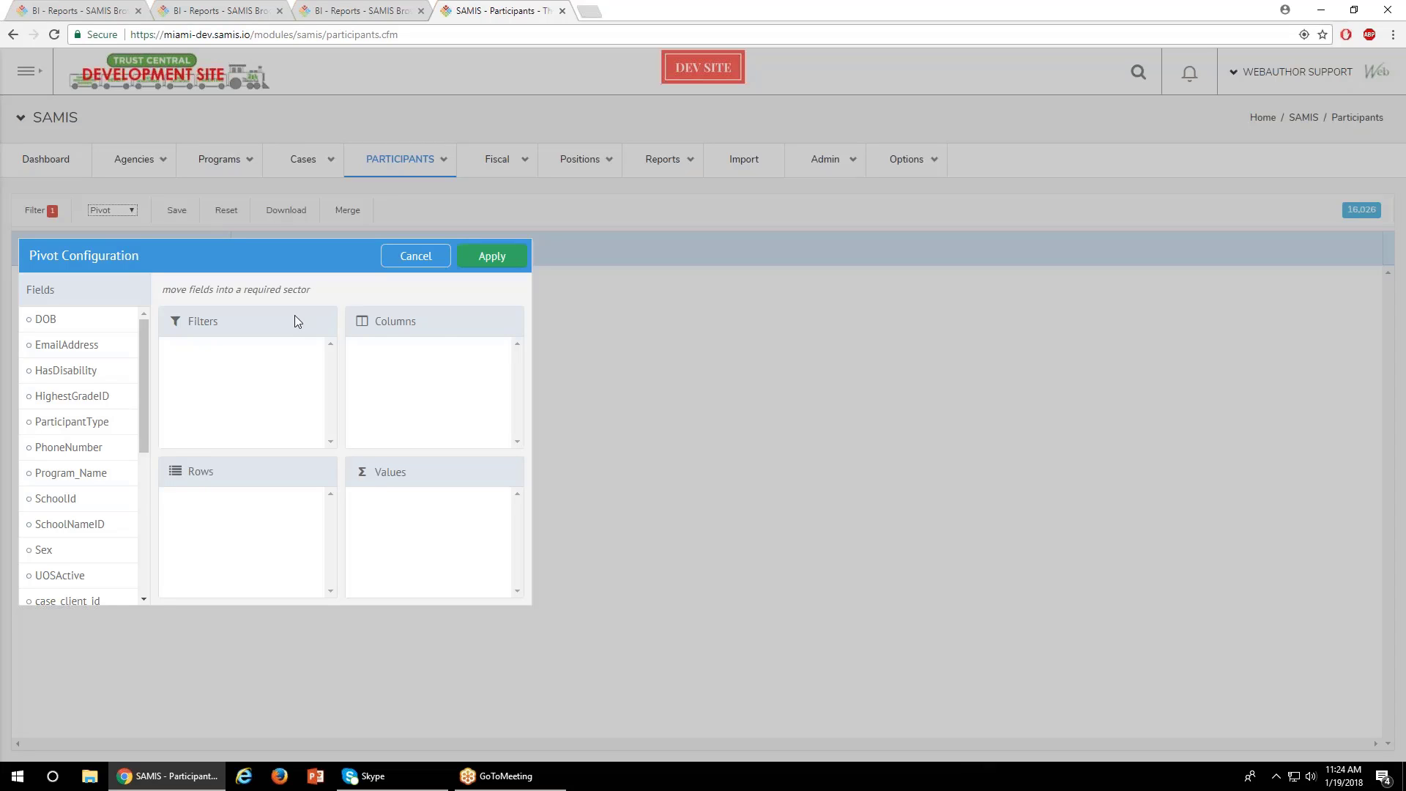
left_click_drag(279, 256, 477, 217)
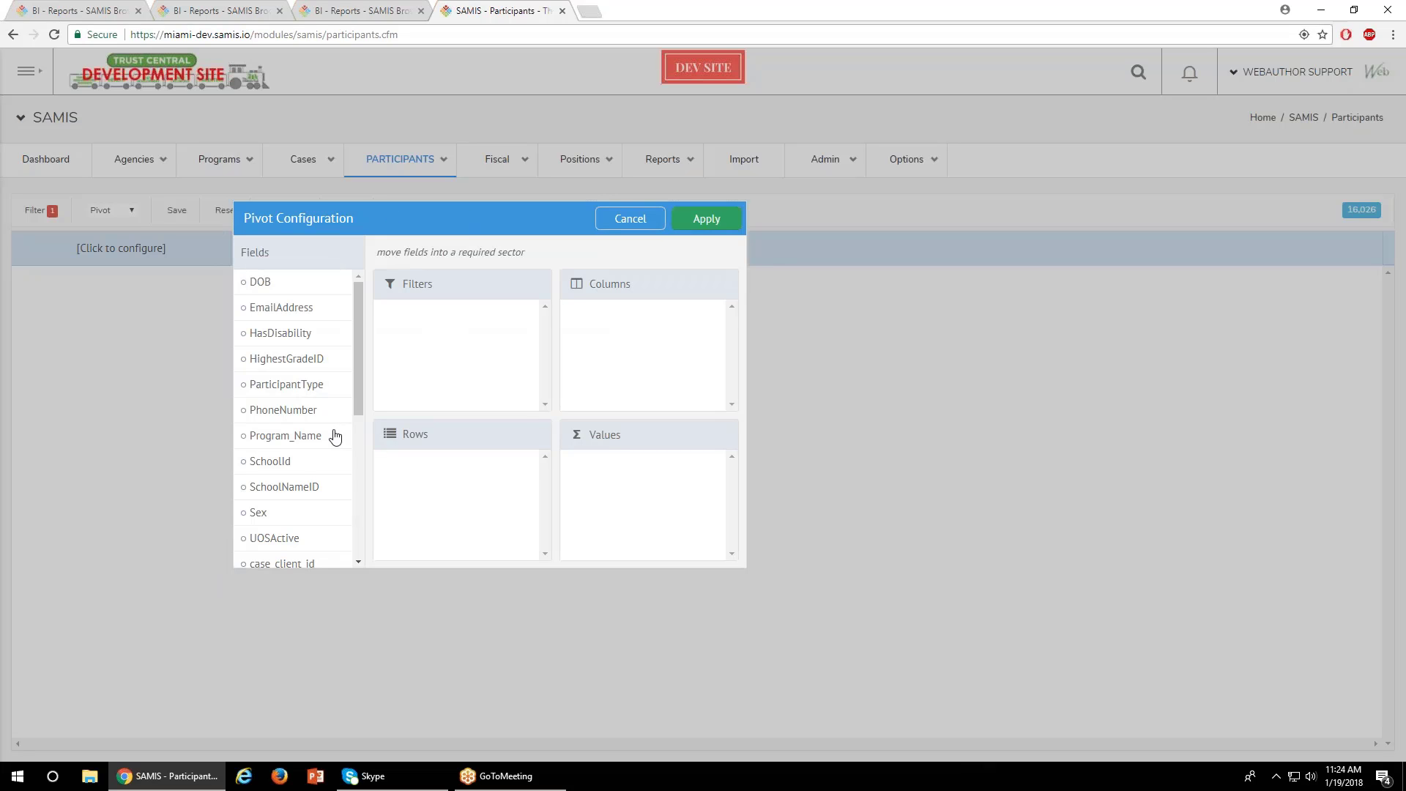
scroll(329, 432, "down", 3)
scroll(329, 432, "down", 3)
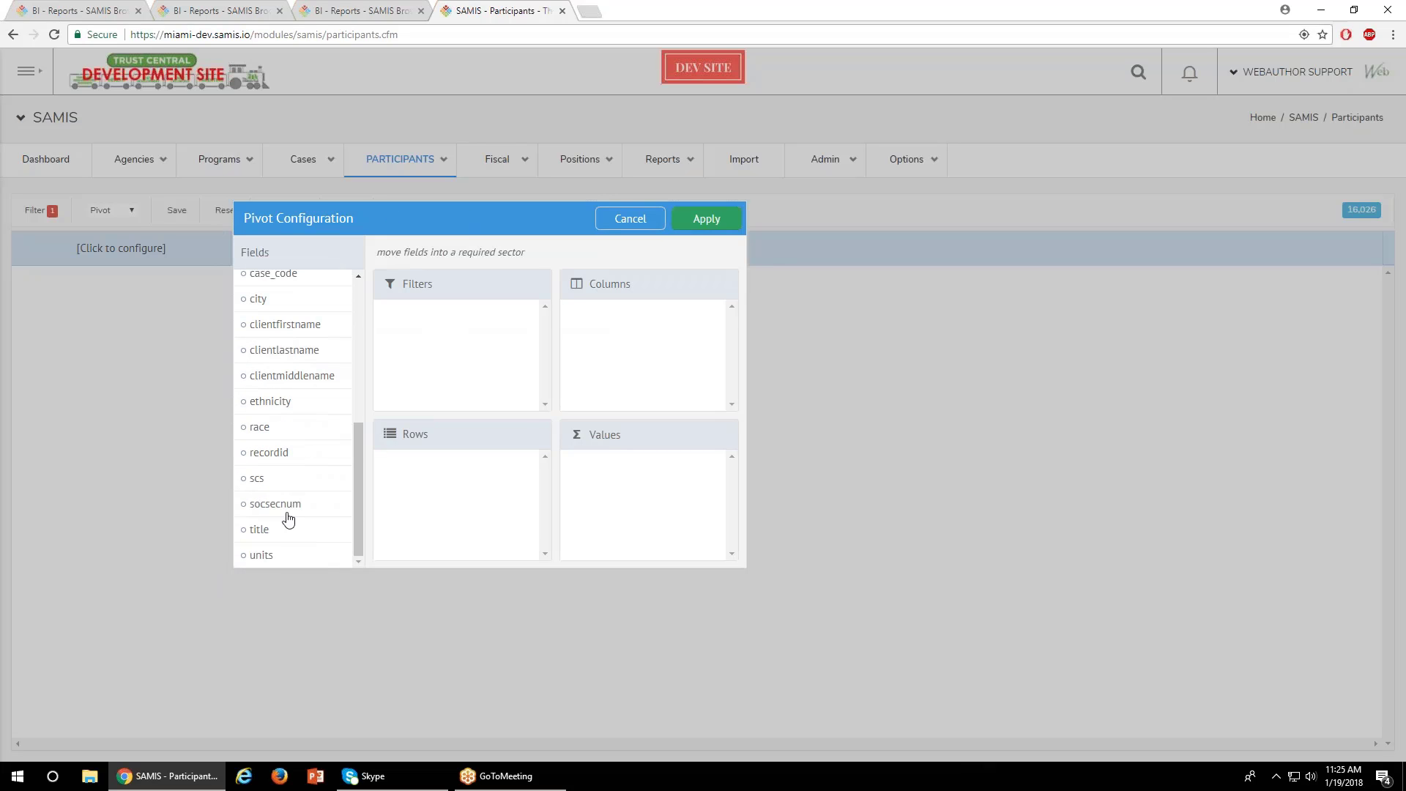
left_click_drag(264, 555, 640, 483)
Add the Sex field to the pivot columns
scroll(304, 521, "up", 3)
scroll(297, 524, "up", 1)
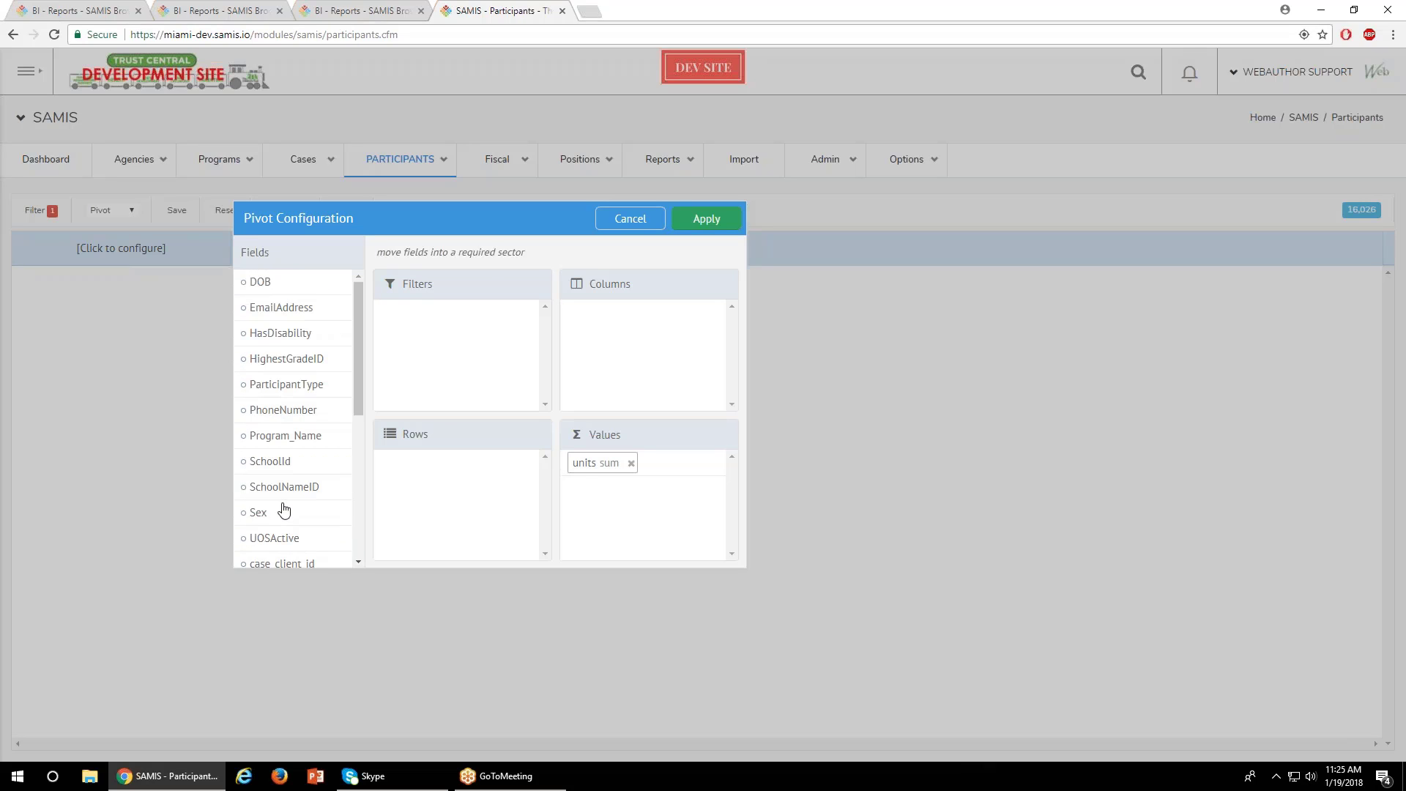
scroll(286, 516, "down", 2)
left_click_drag(260, 432, 648, 326)
Add city and ethnicity as the pivot rows, in that order, and apply the pivot configuration
scroll(301, 493, "down", 1)
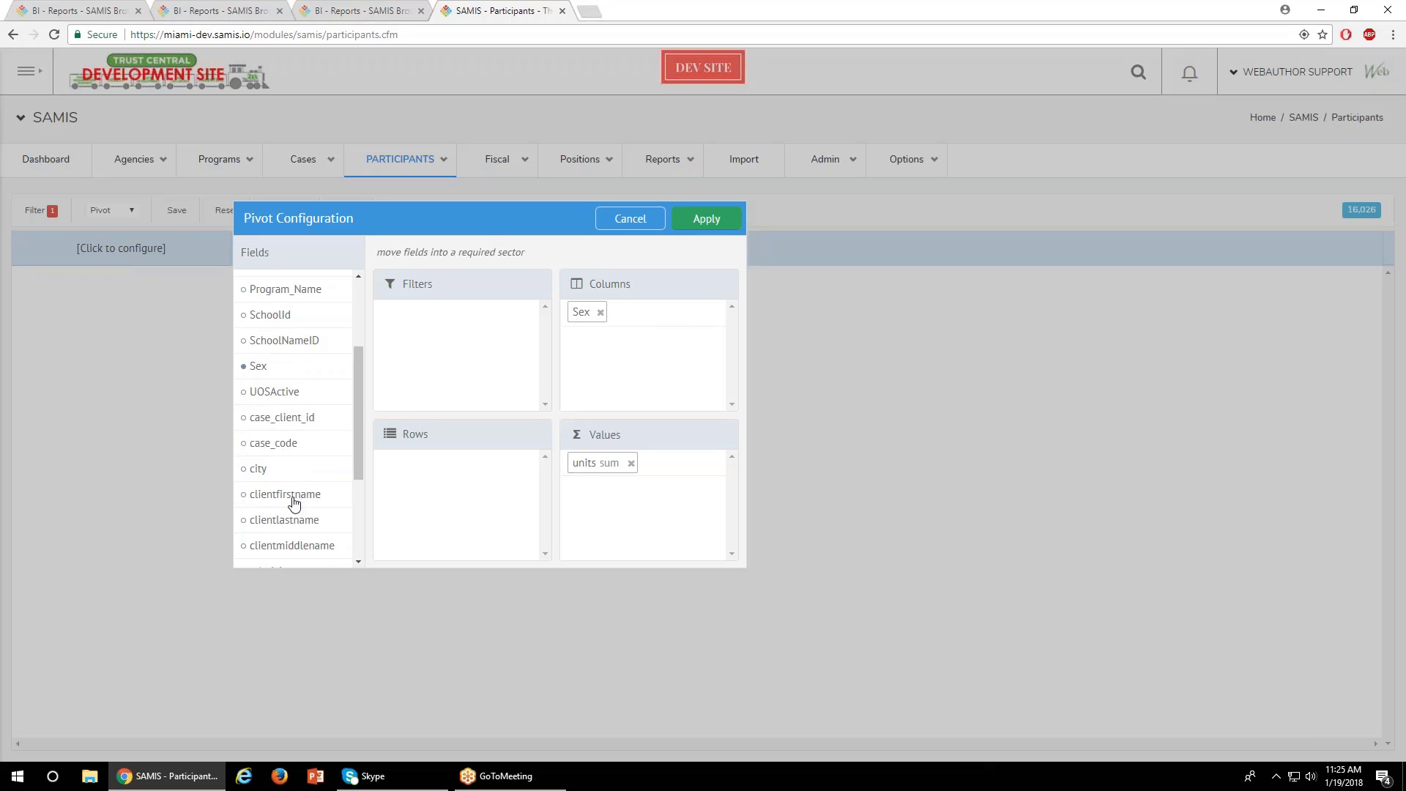
left_click_drag(261, 470, 439, 490)
scroll(288, 513, "down", 2)
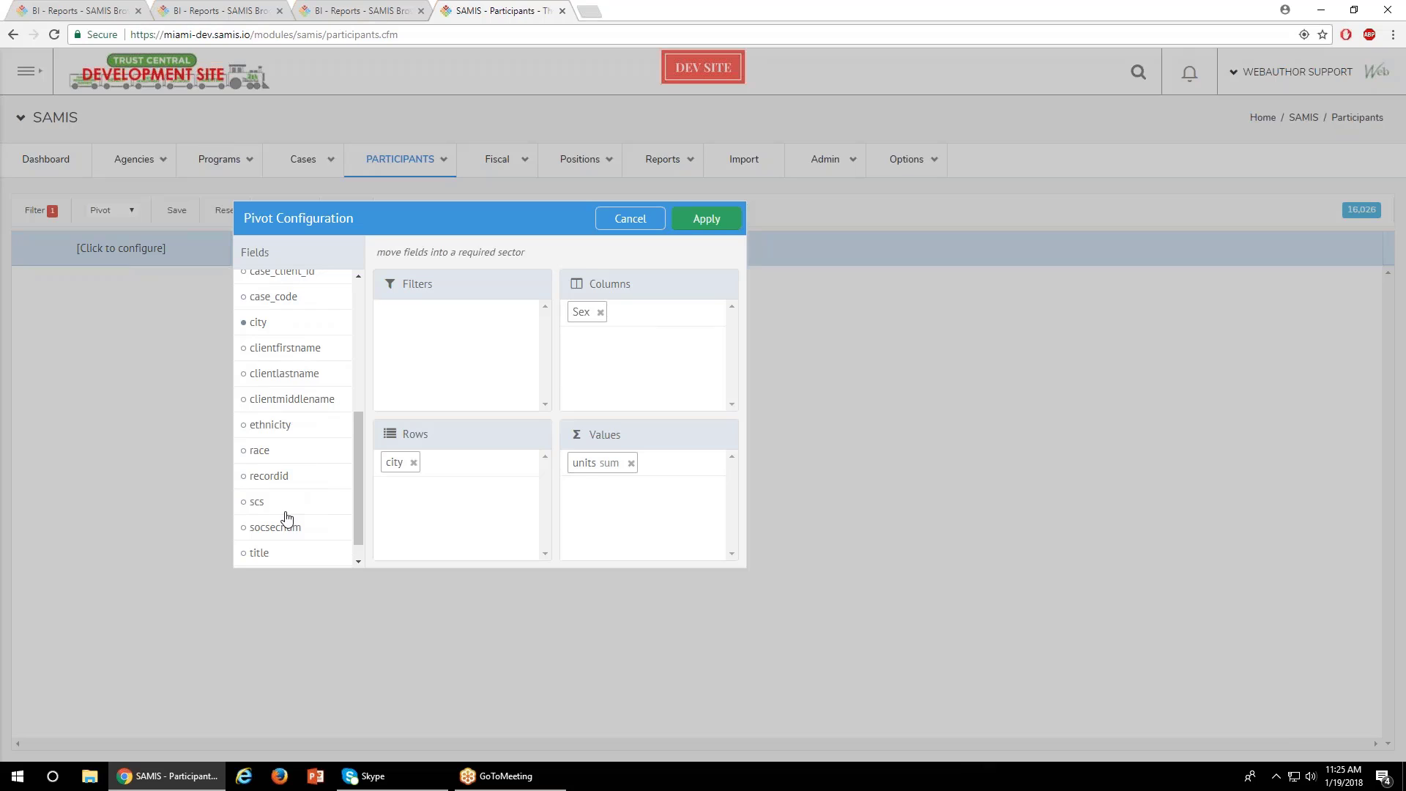
scroll(287, 518, "down", 1)
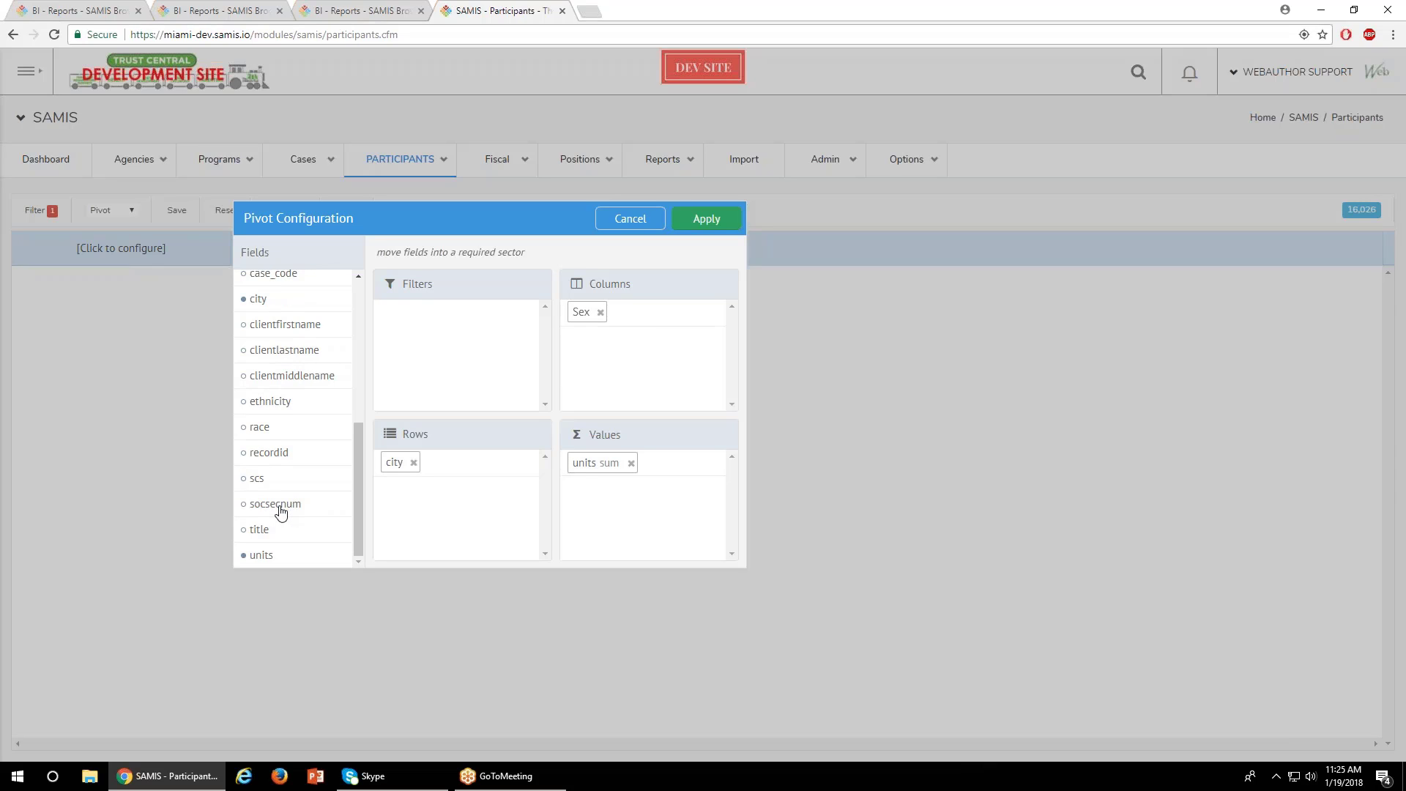
left_click_drag(268, 402, 422, 486)
scroll(261, 441, "up", 2)
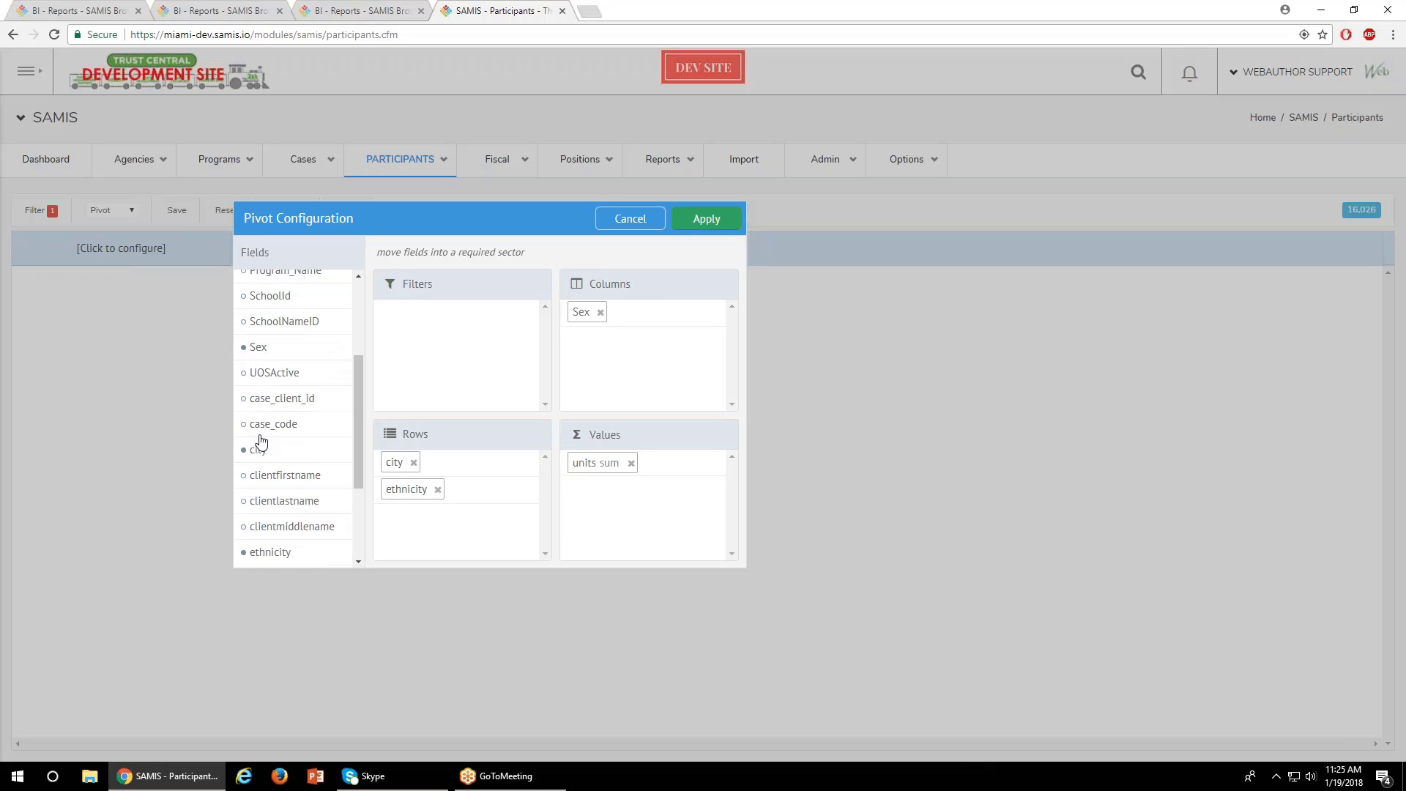
scroll(264, 439, "up", 3)
scroll(304, 421, "up", 1)
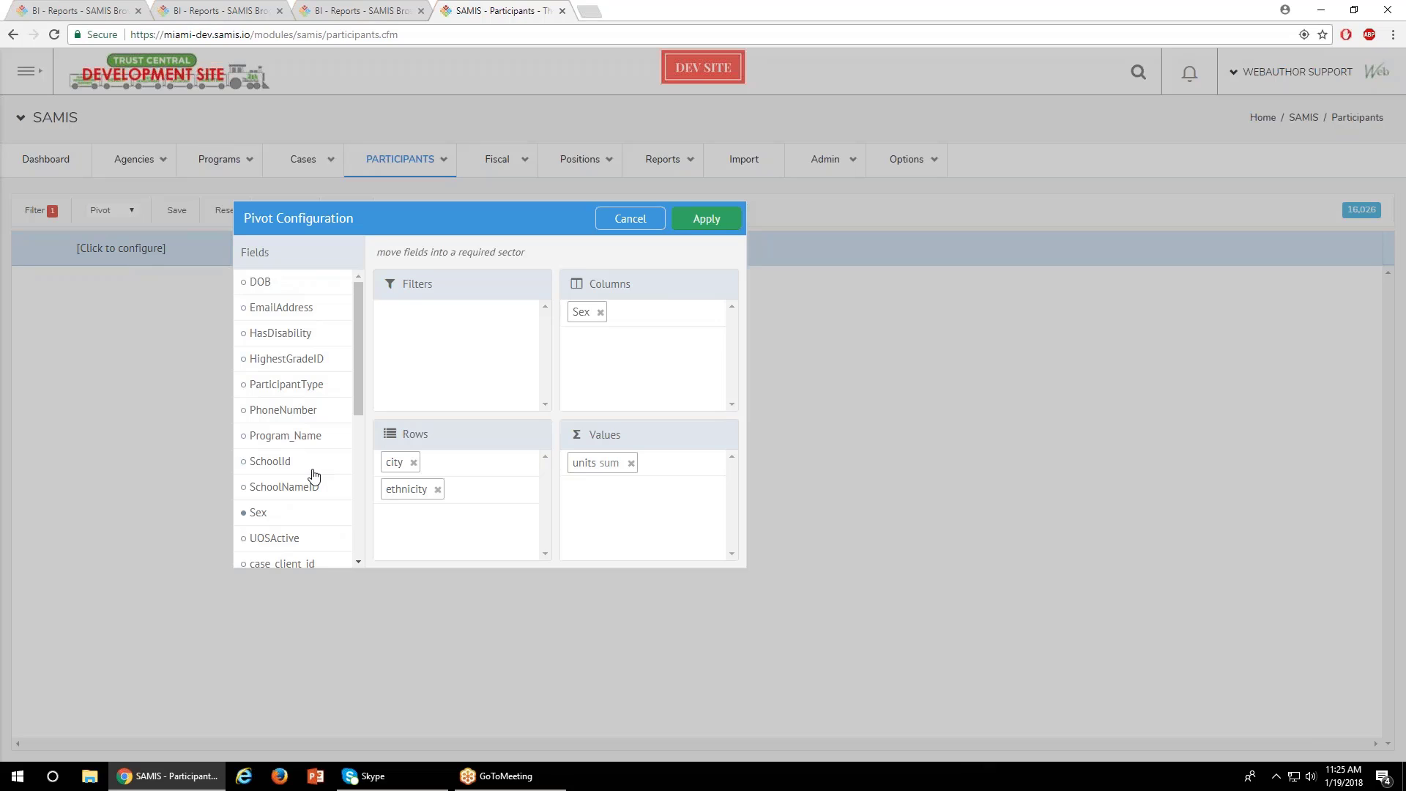
scroll(317, 477, "down", 1)
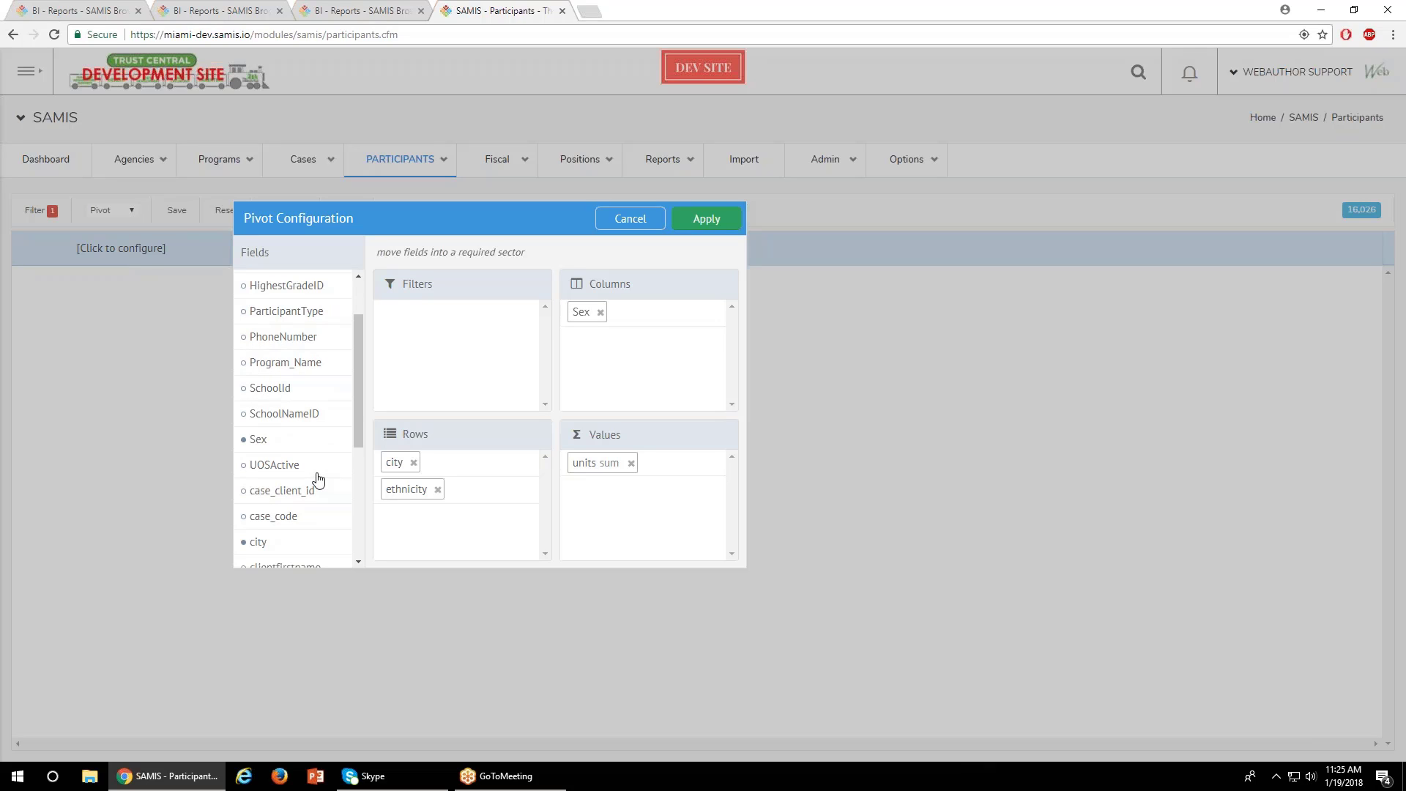
left_click(707, 221)
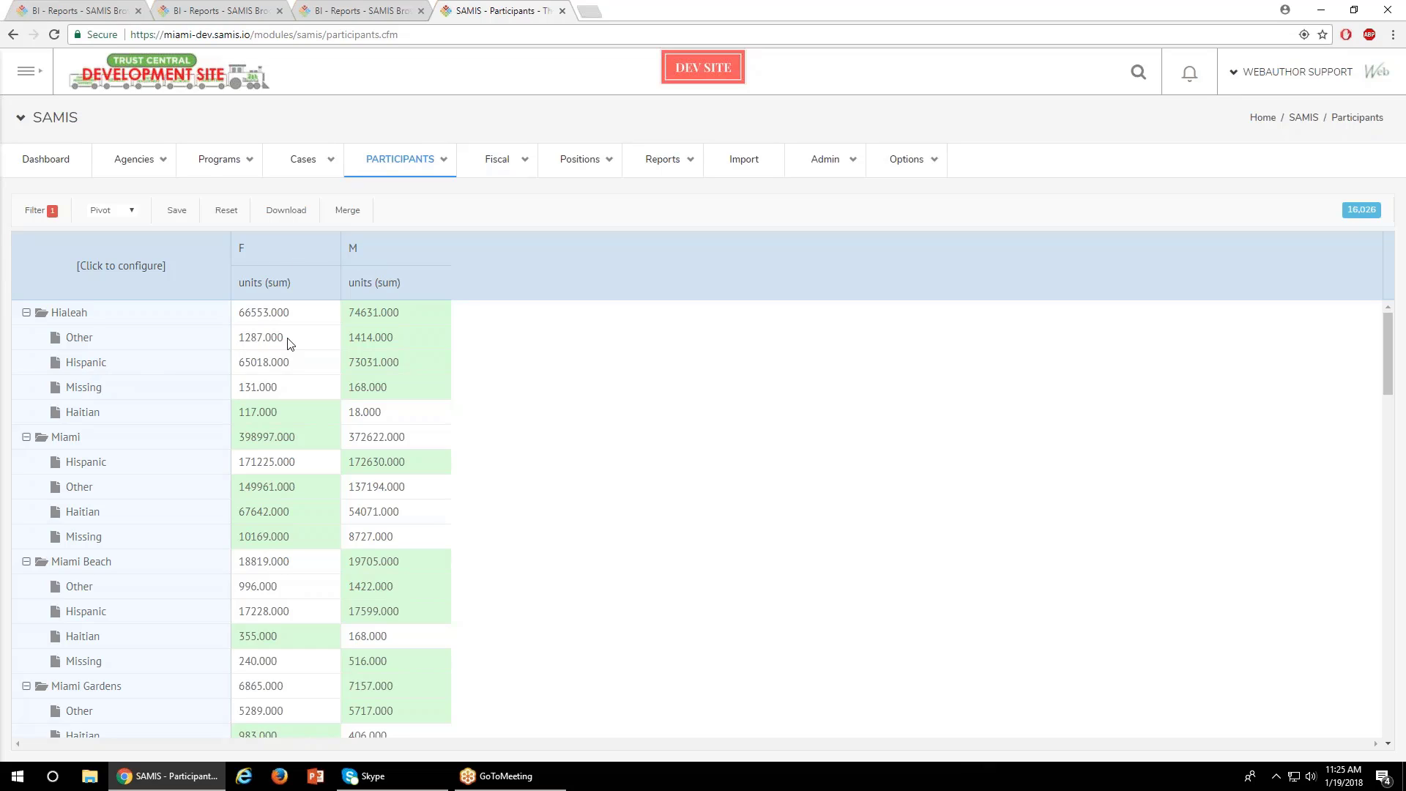
Reconfigure the pivot to aggregate units by max and apply the change
left_click(120, 277)
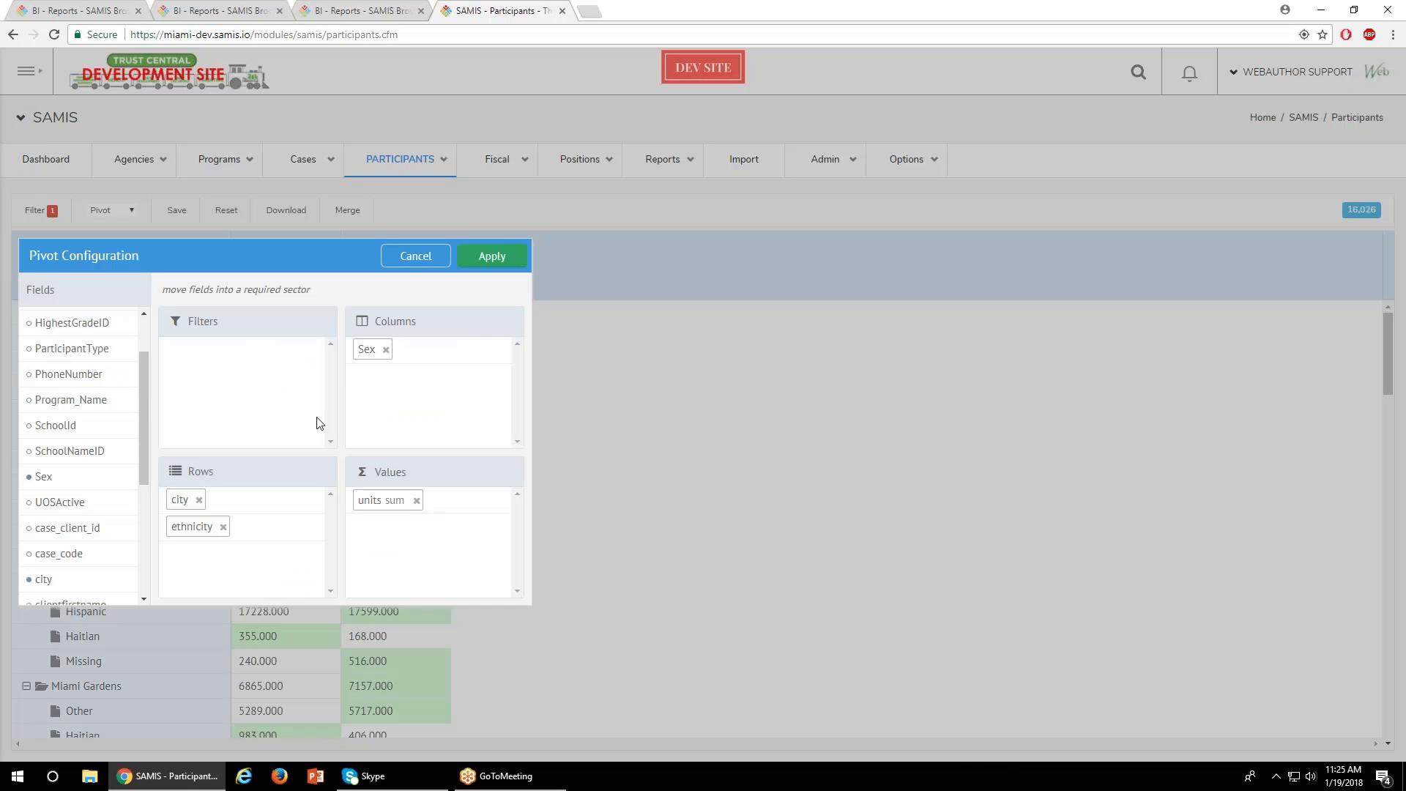
left_click(401, 500)
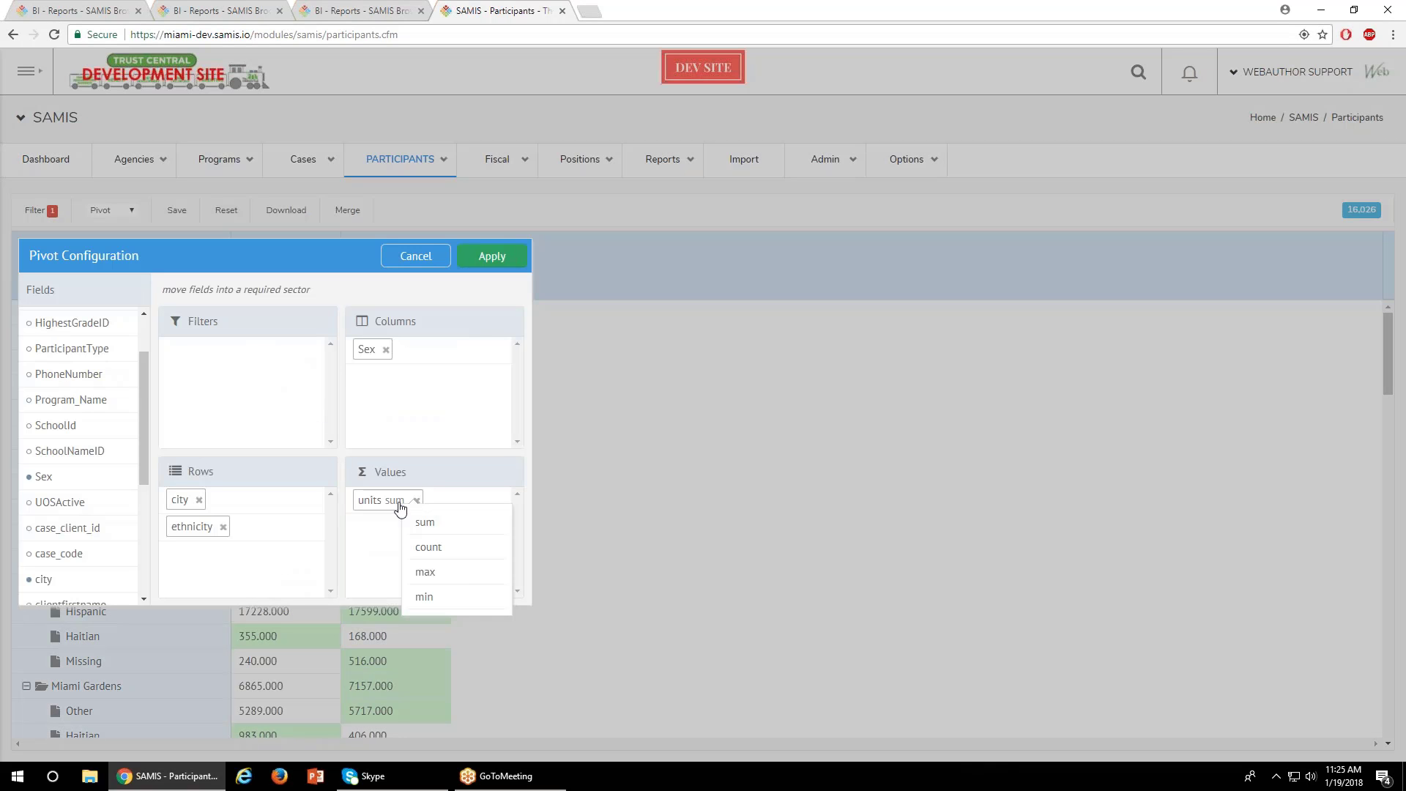
left_click(426, 574)
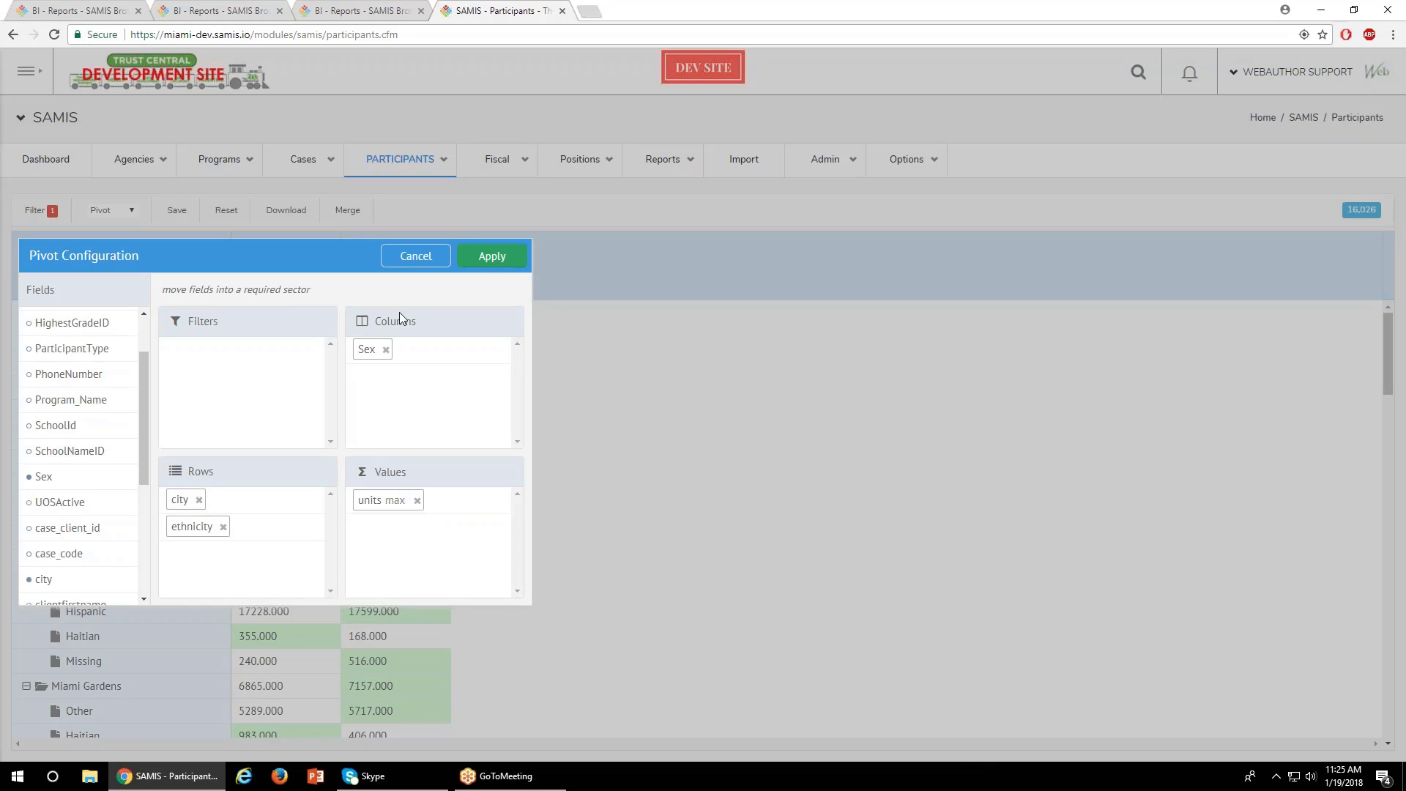
left_click(492, 257)
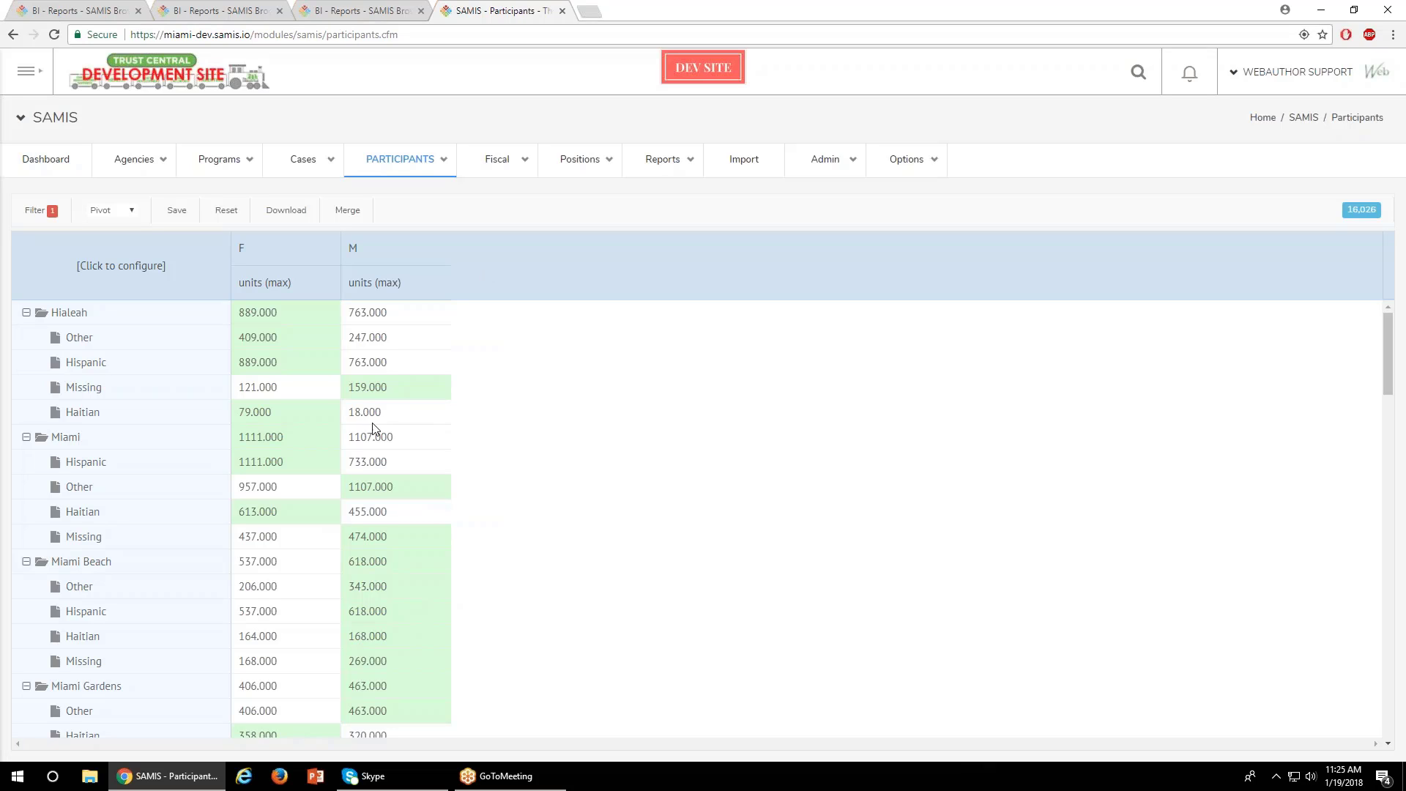
Add the race field to the pivot columns alongside Sex and apply the configuration
left_click(133, 265)
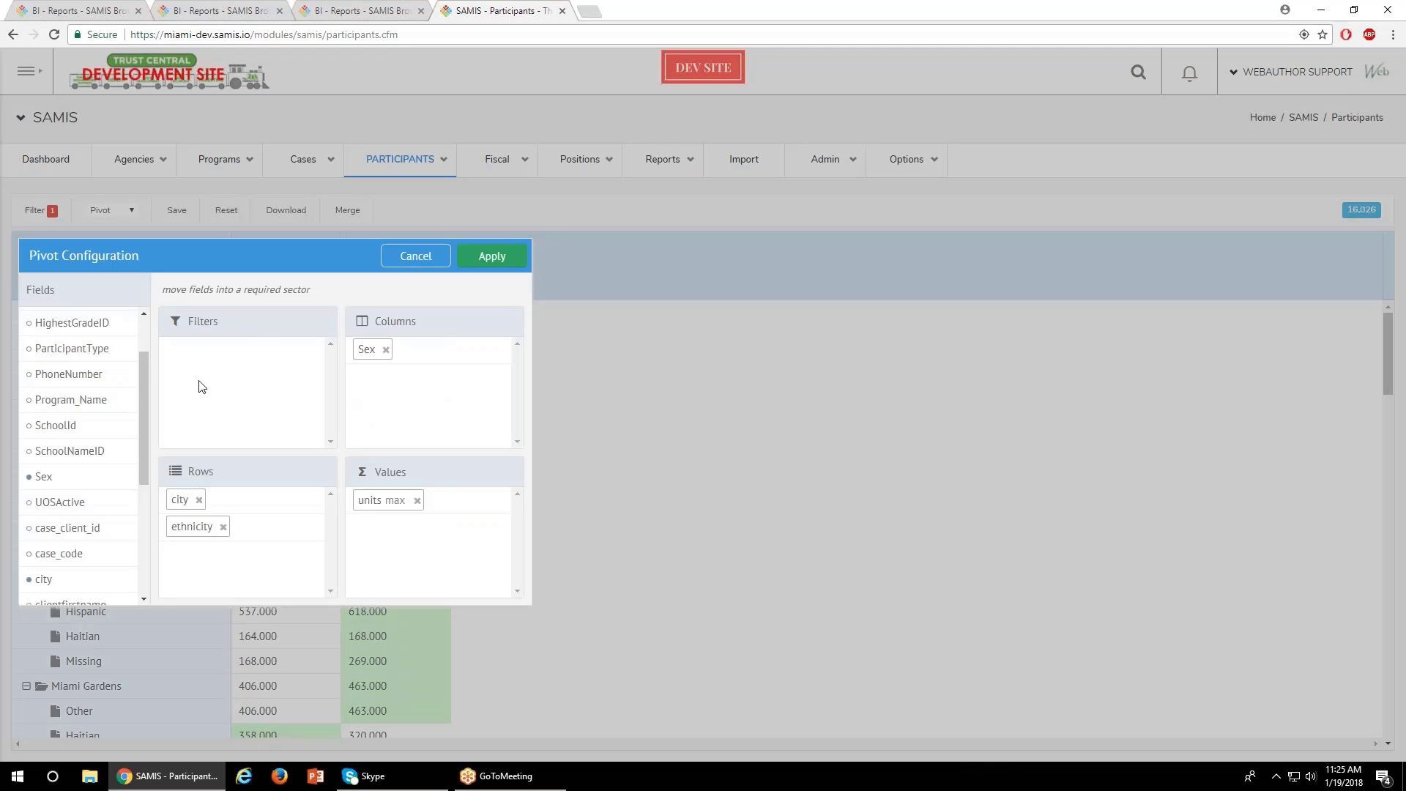
scroll(142, 429, "down", 3)
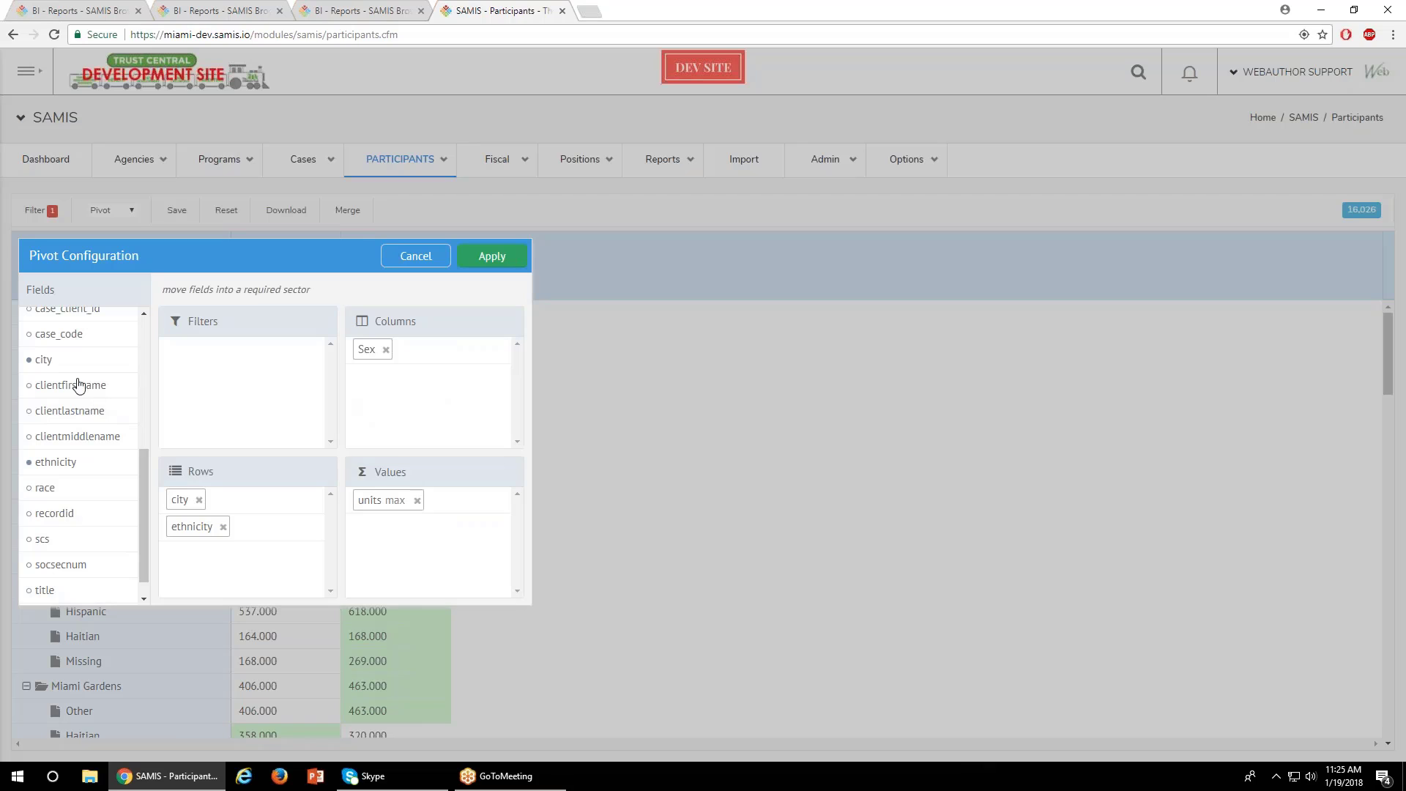
scroll(84, 381, "down", 1)
left_click_drag(183, 255, 405, 287)
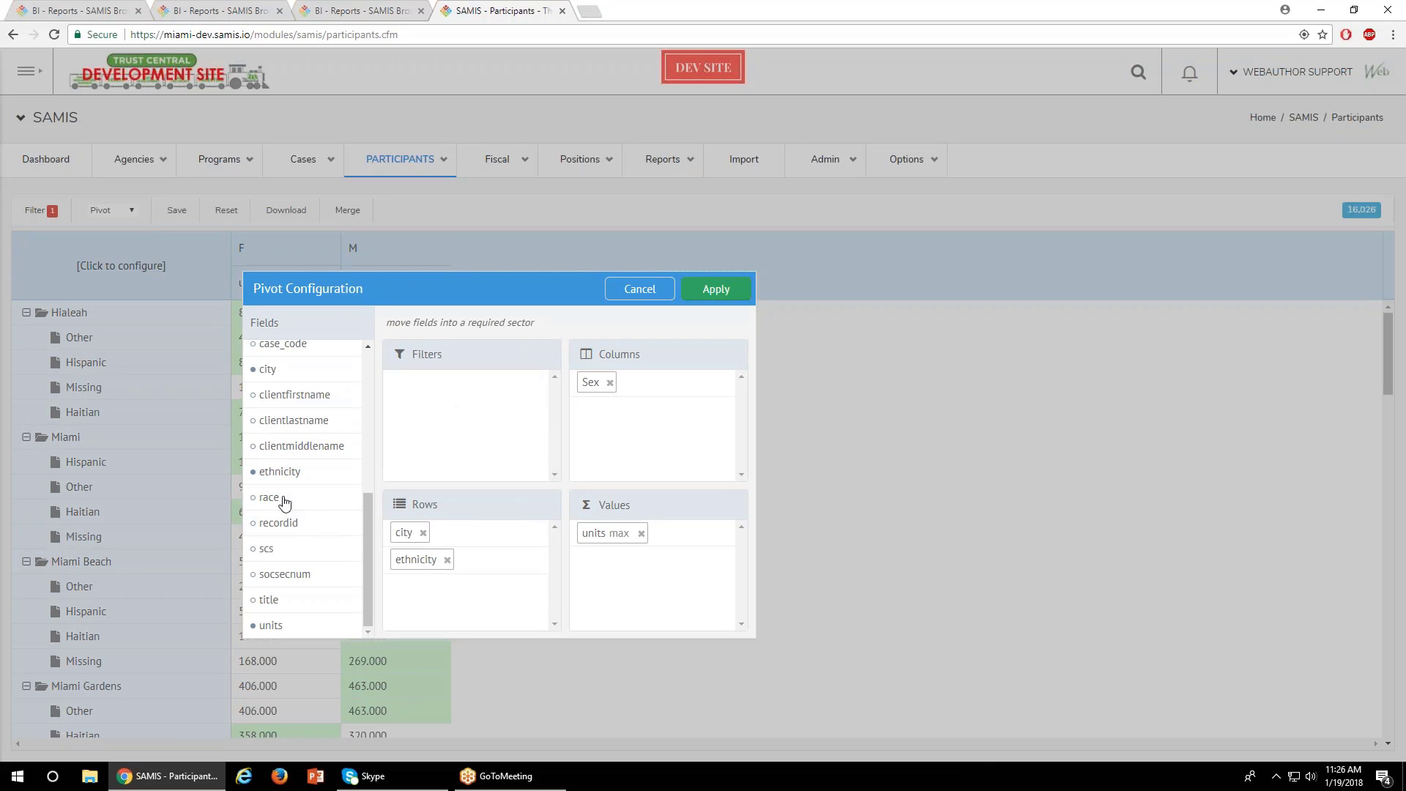
left_click_drag(273, 500, 650, 394)
left_click(706, 289)
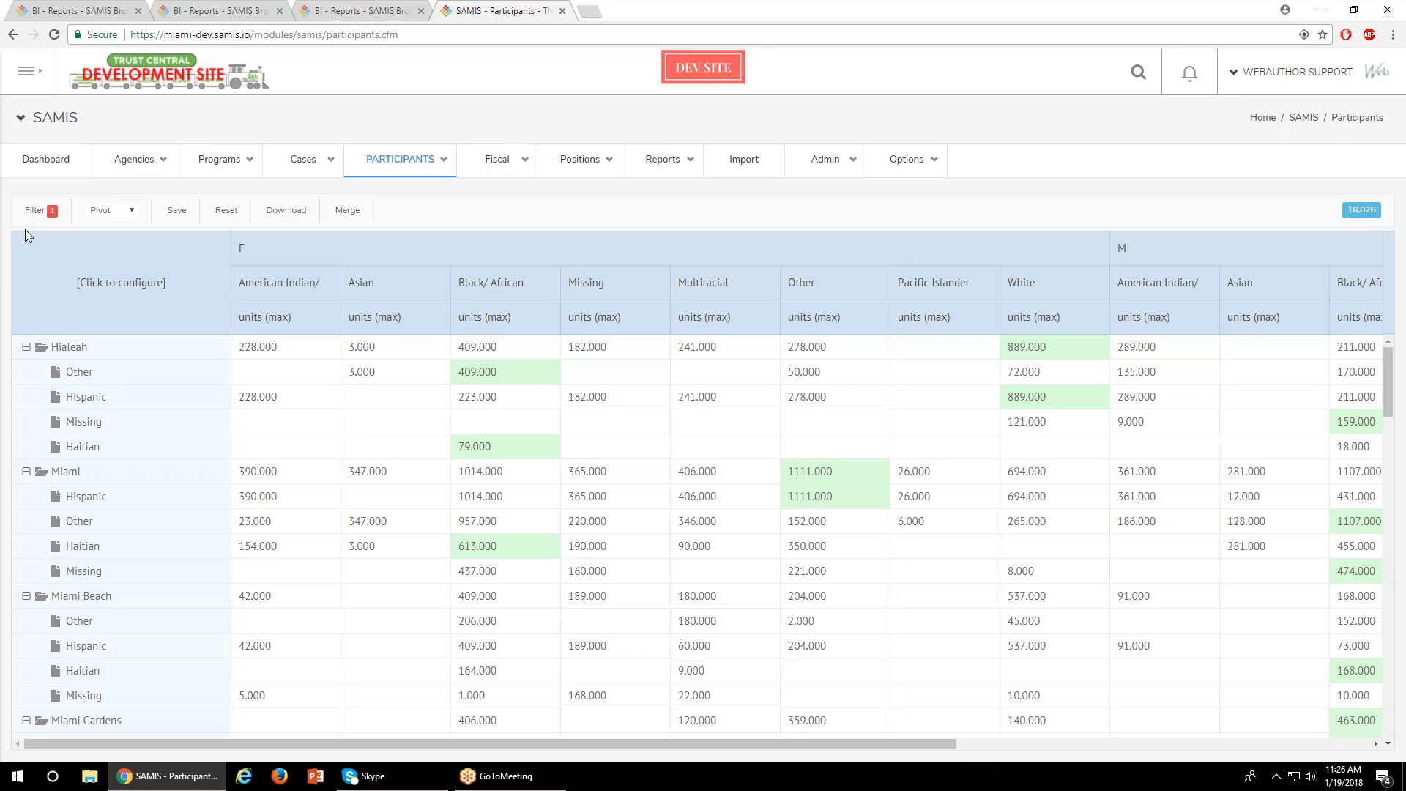
Switch the participants from the Pivot view to the Grid view
left_click(95, 210)
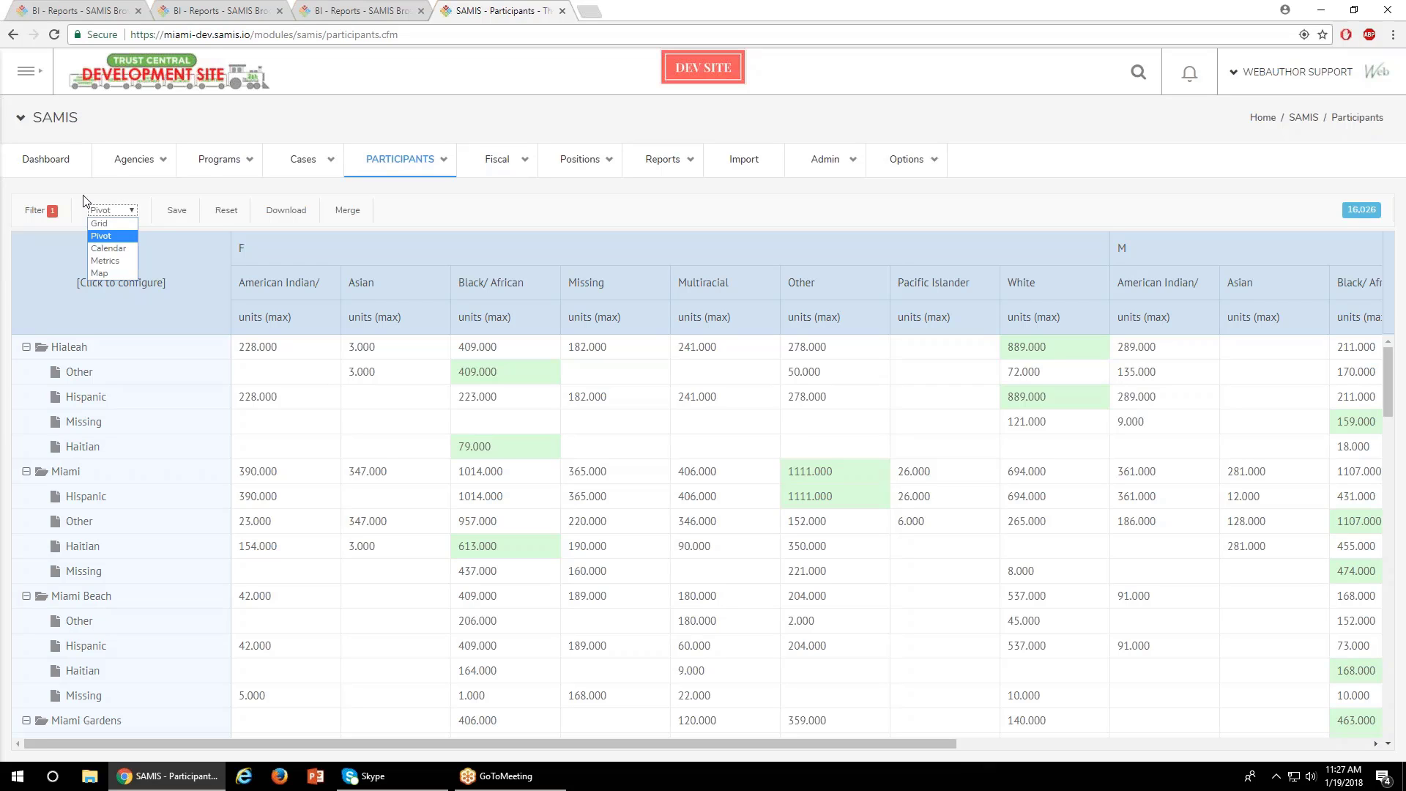
left_click(110, 225)
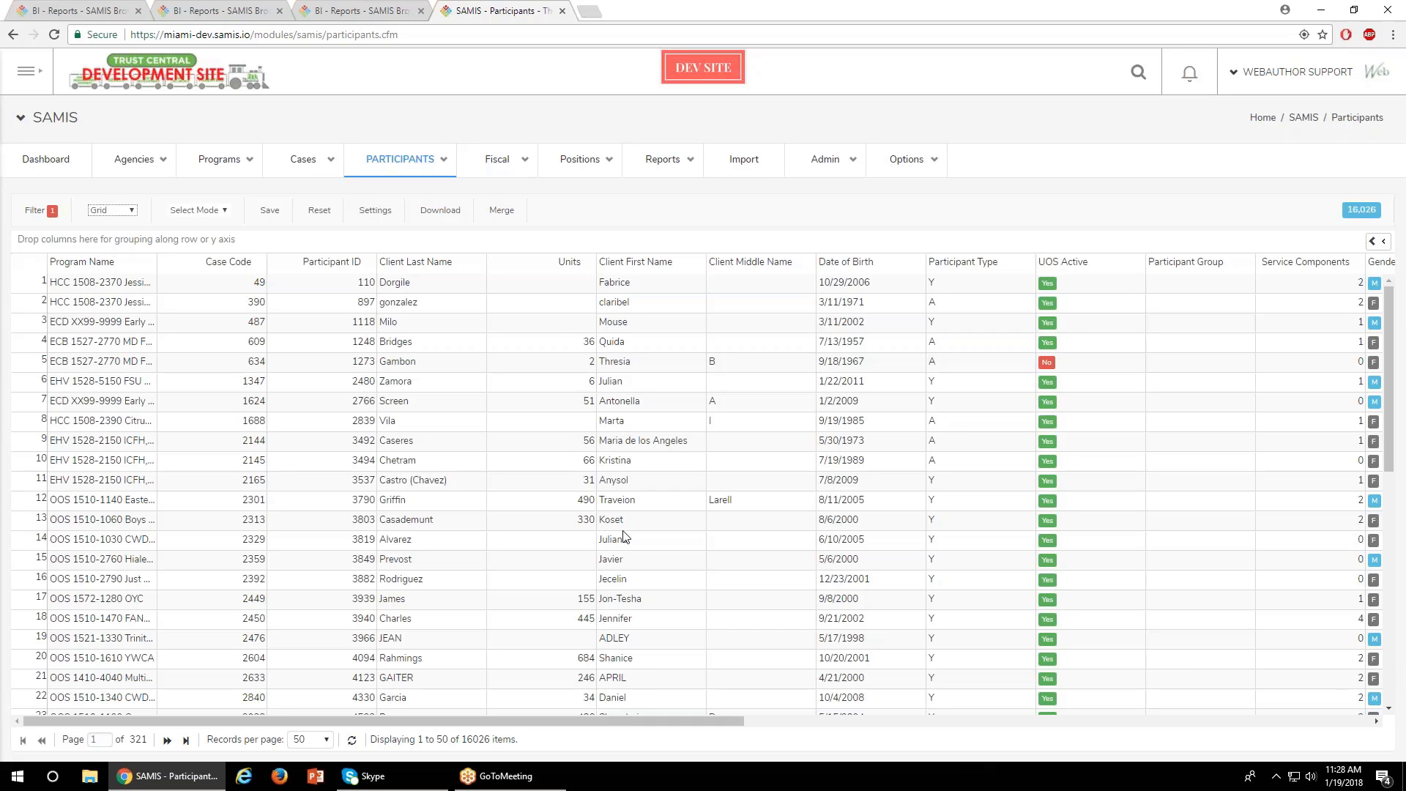
Open the participants' UOS records and look through the first page of the grid
left_click(400, 159)
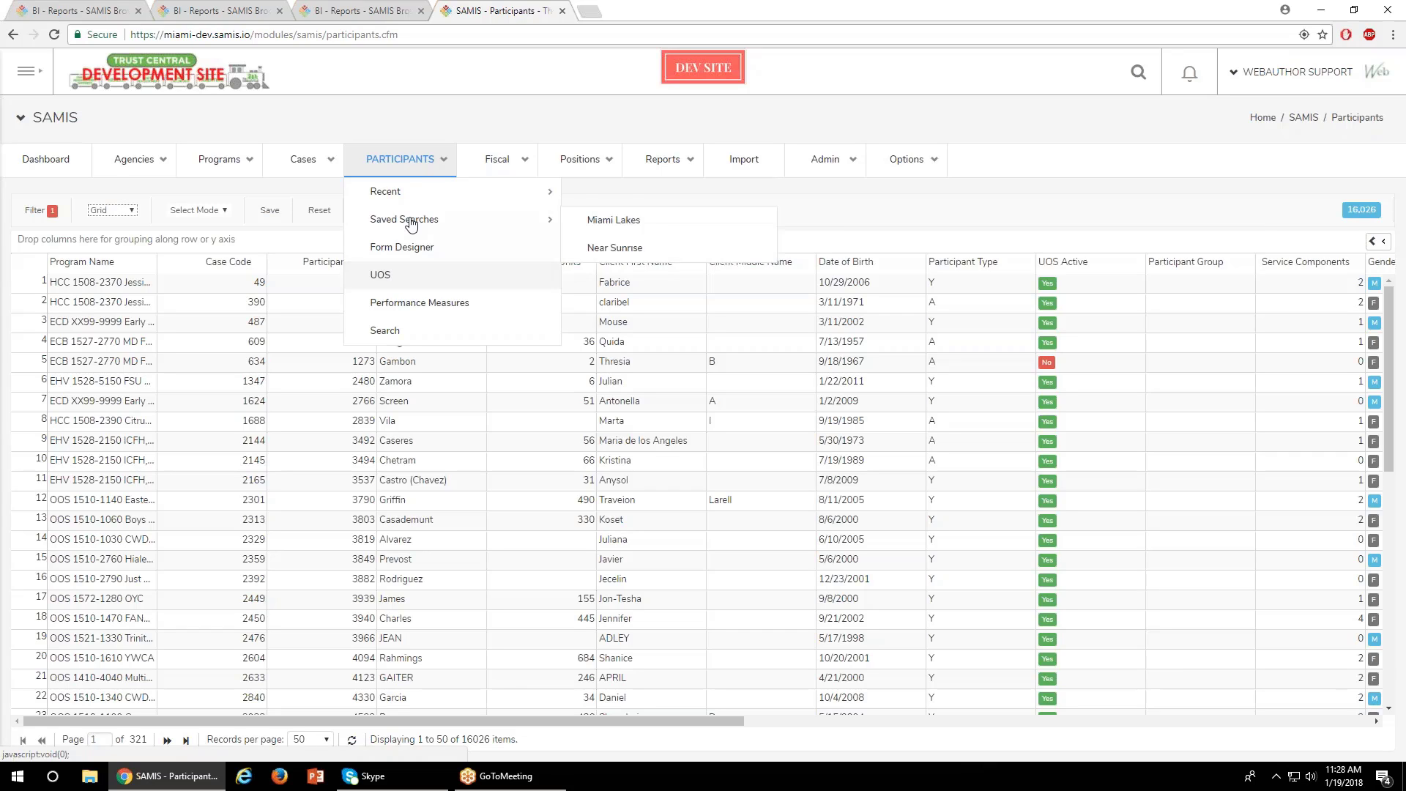
left_click(402, 281)
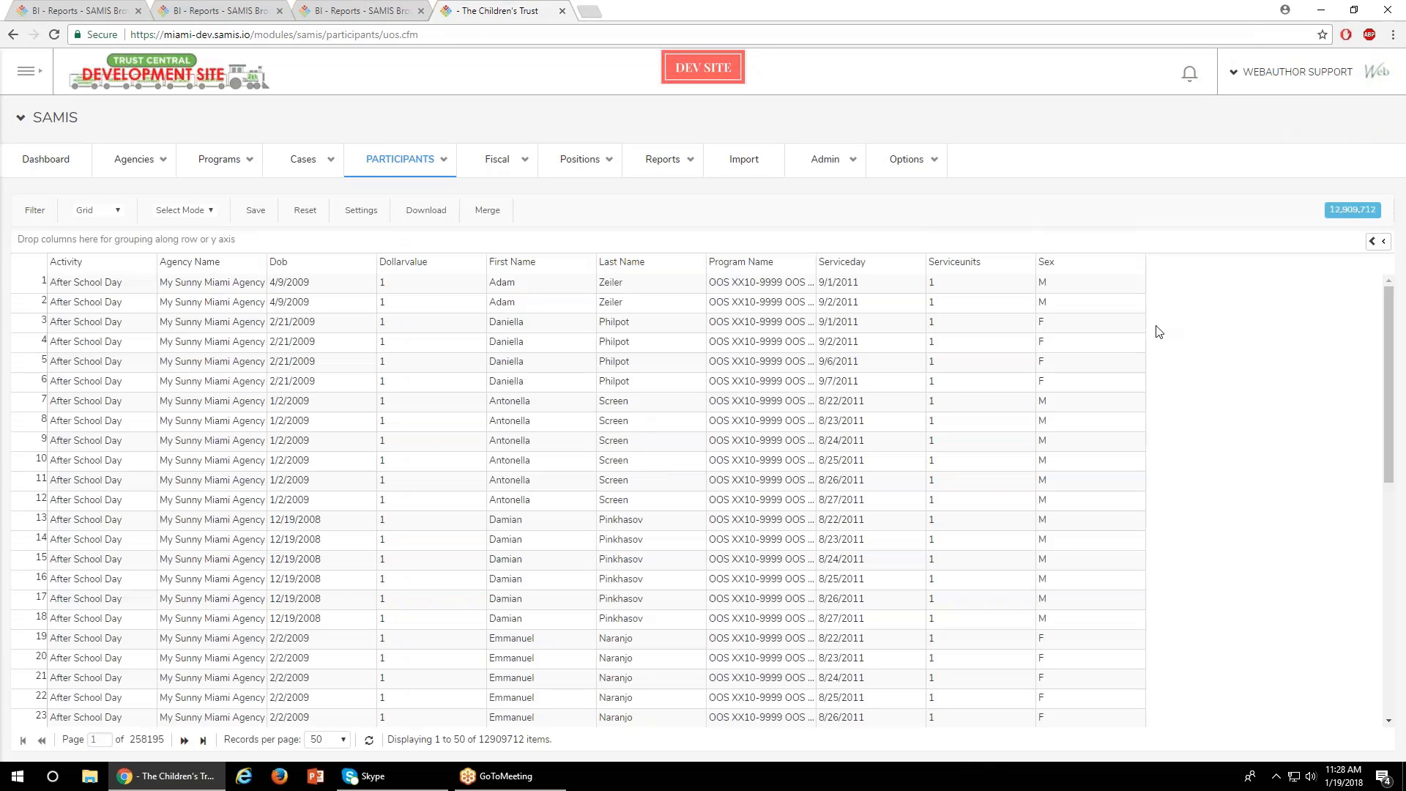
scroll(1094, 443, "down", 4)
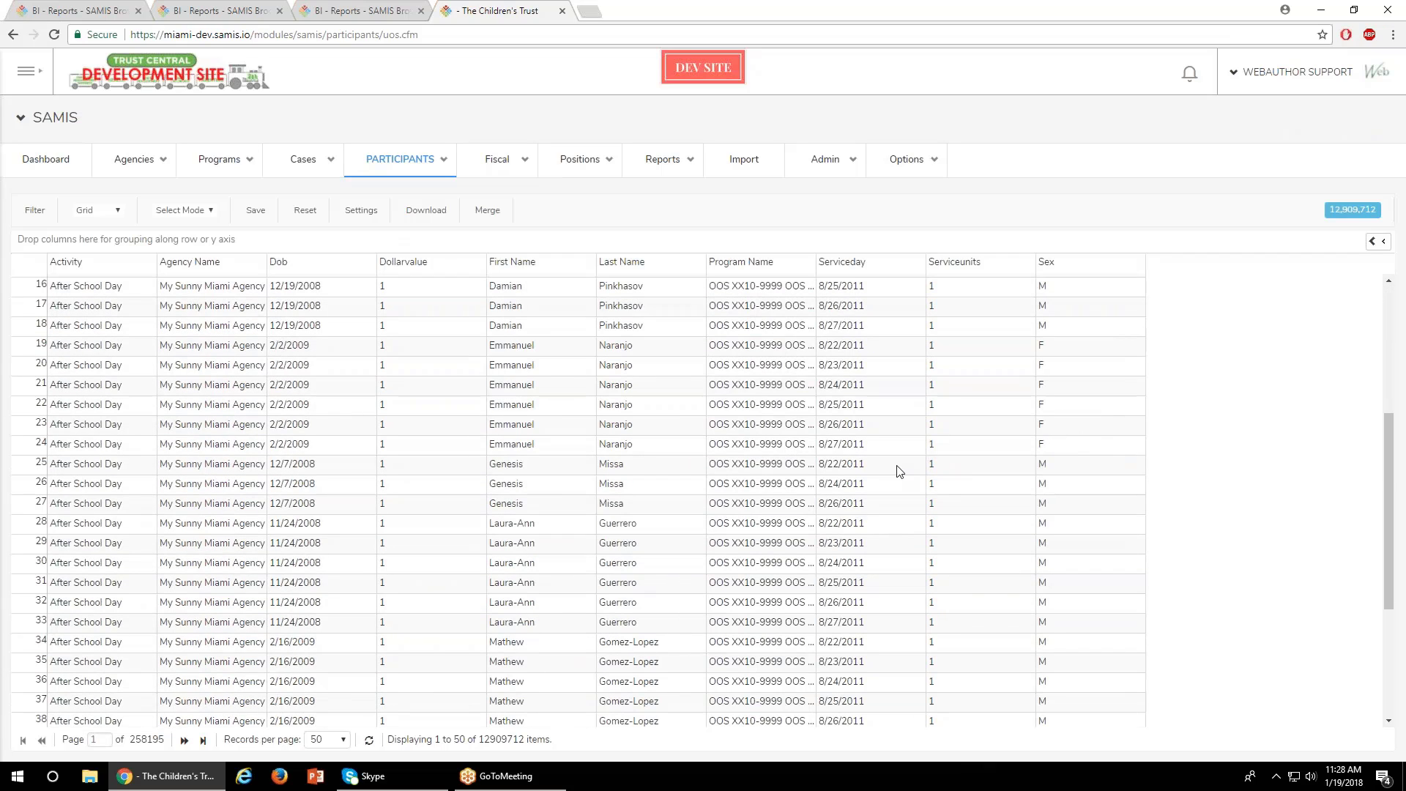
scroll(895, 468, "down", 4)
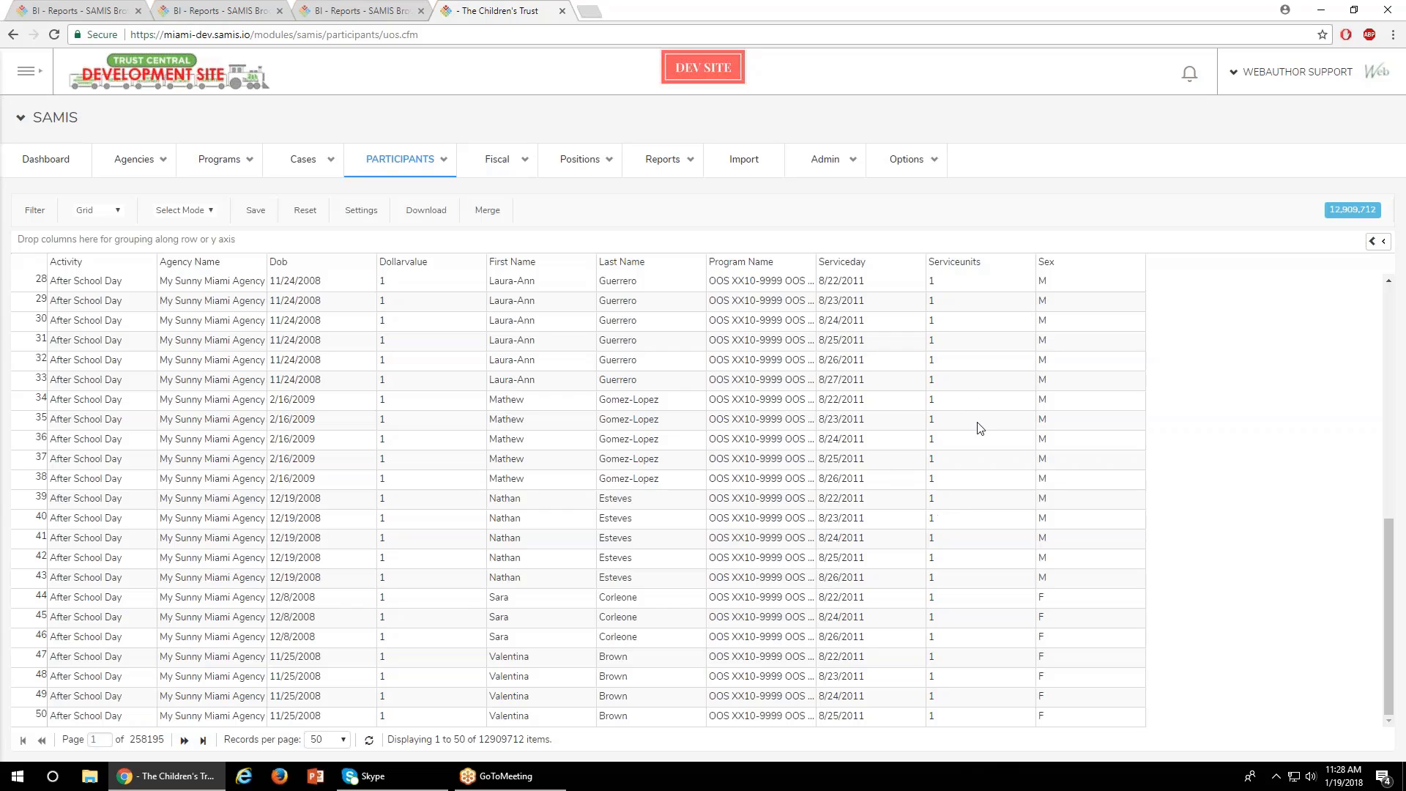
scroll(976, 426, "up", 8)
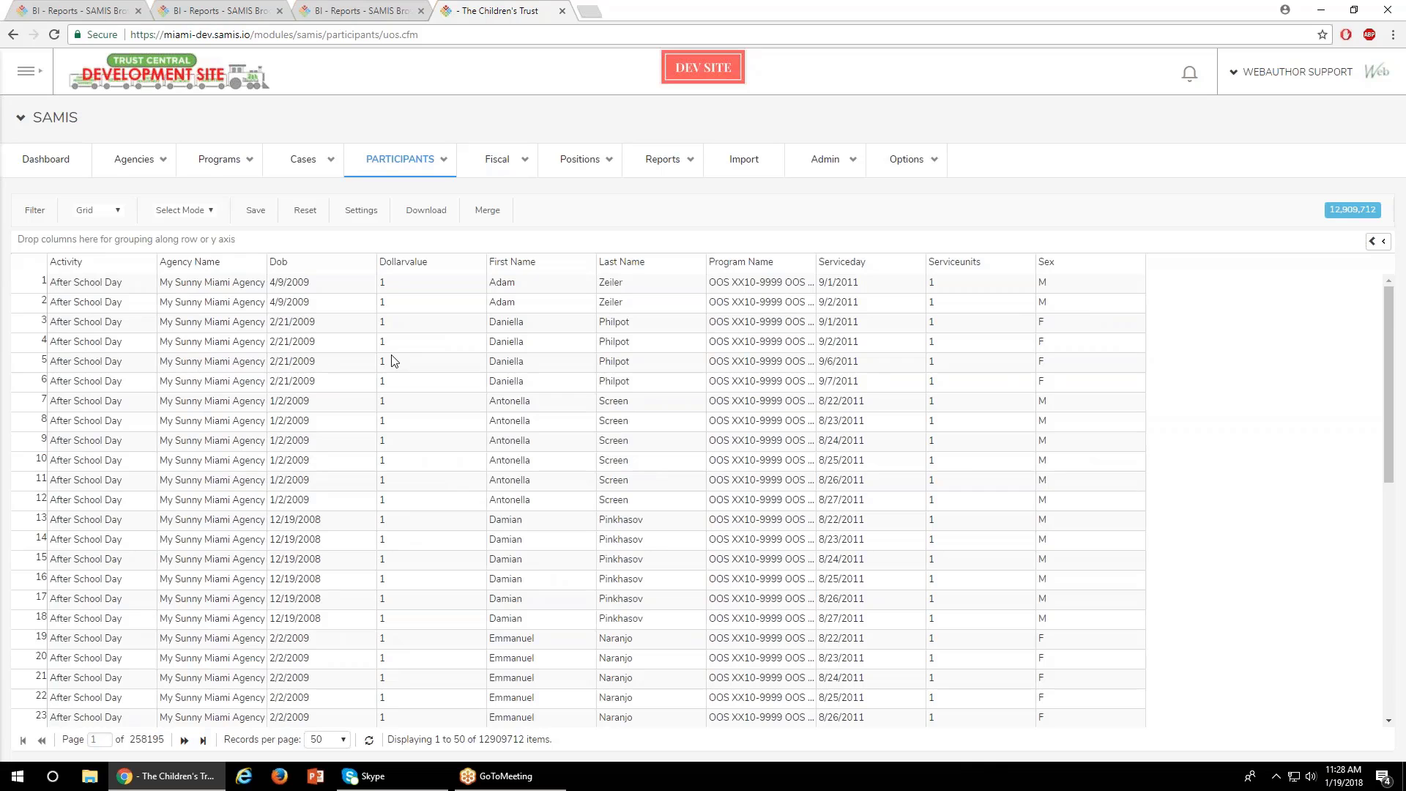
Examine the fields available in the UOS Advanced Filter, trying an Activity equal rule, and close it without searching
left_click(51, 211)
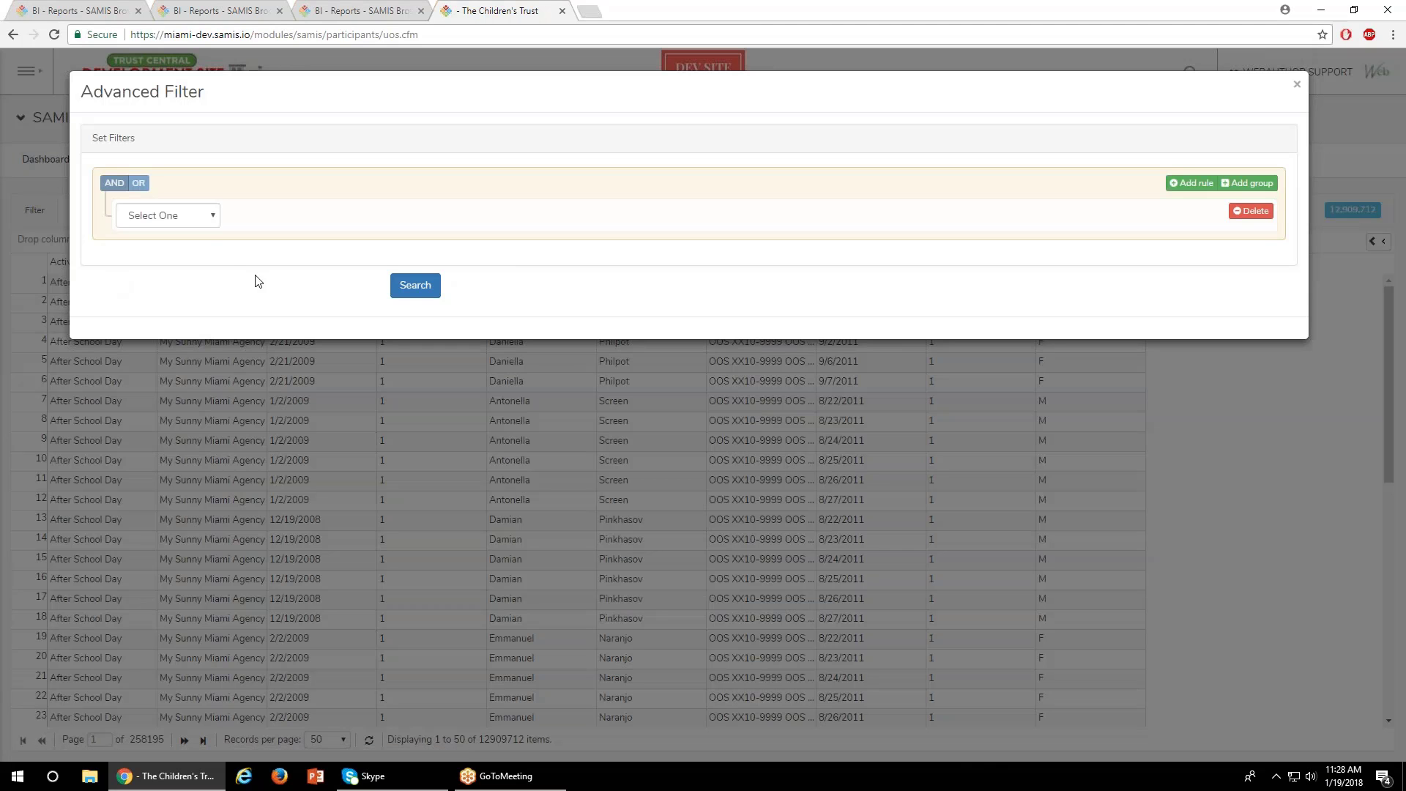
left_click(189, 218)
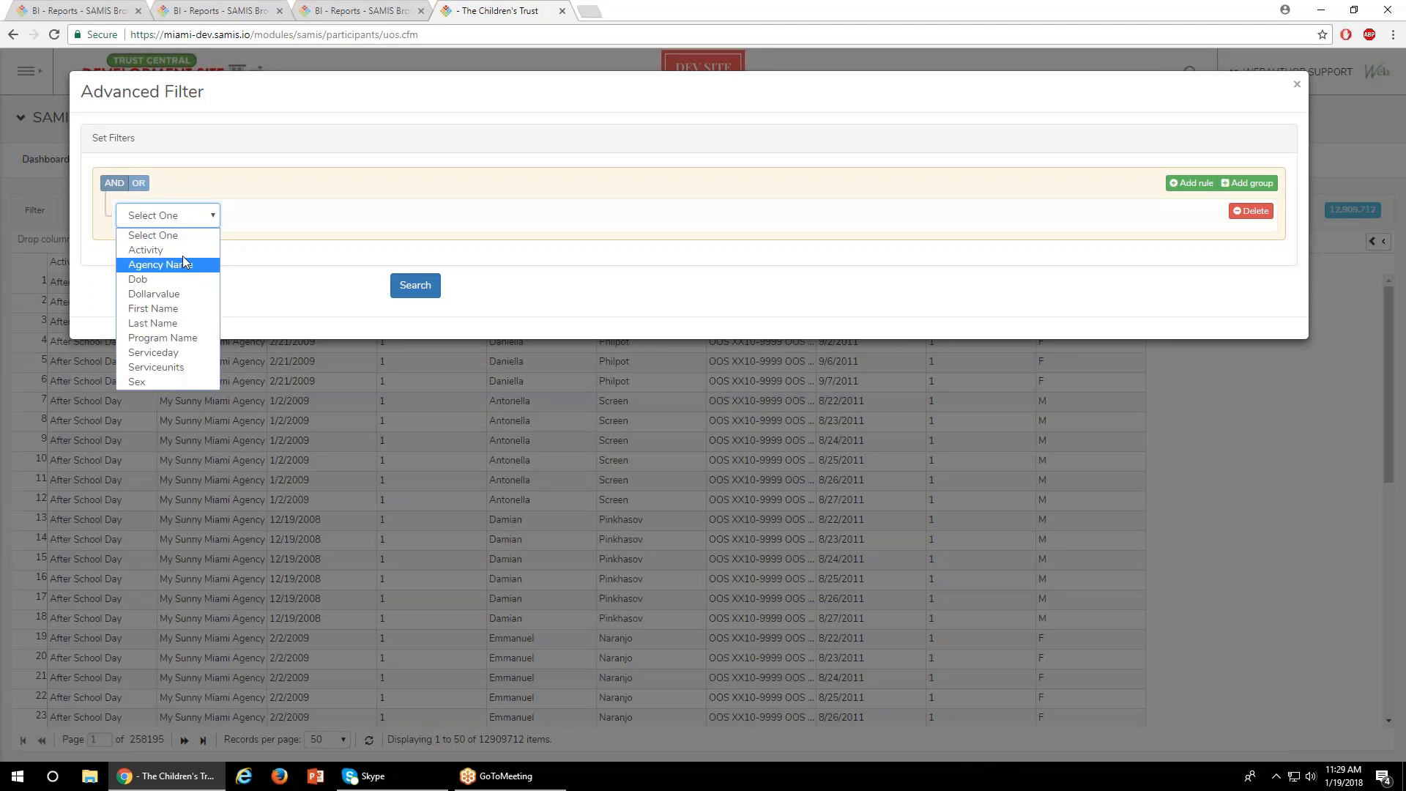
left_click(182, 252)
left_click(361, 223)
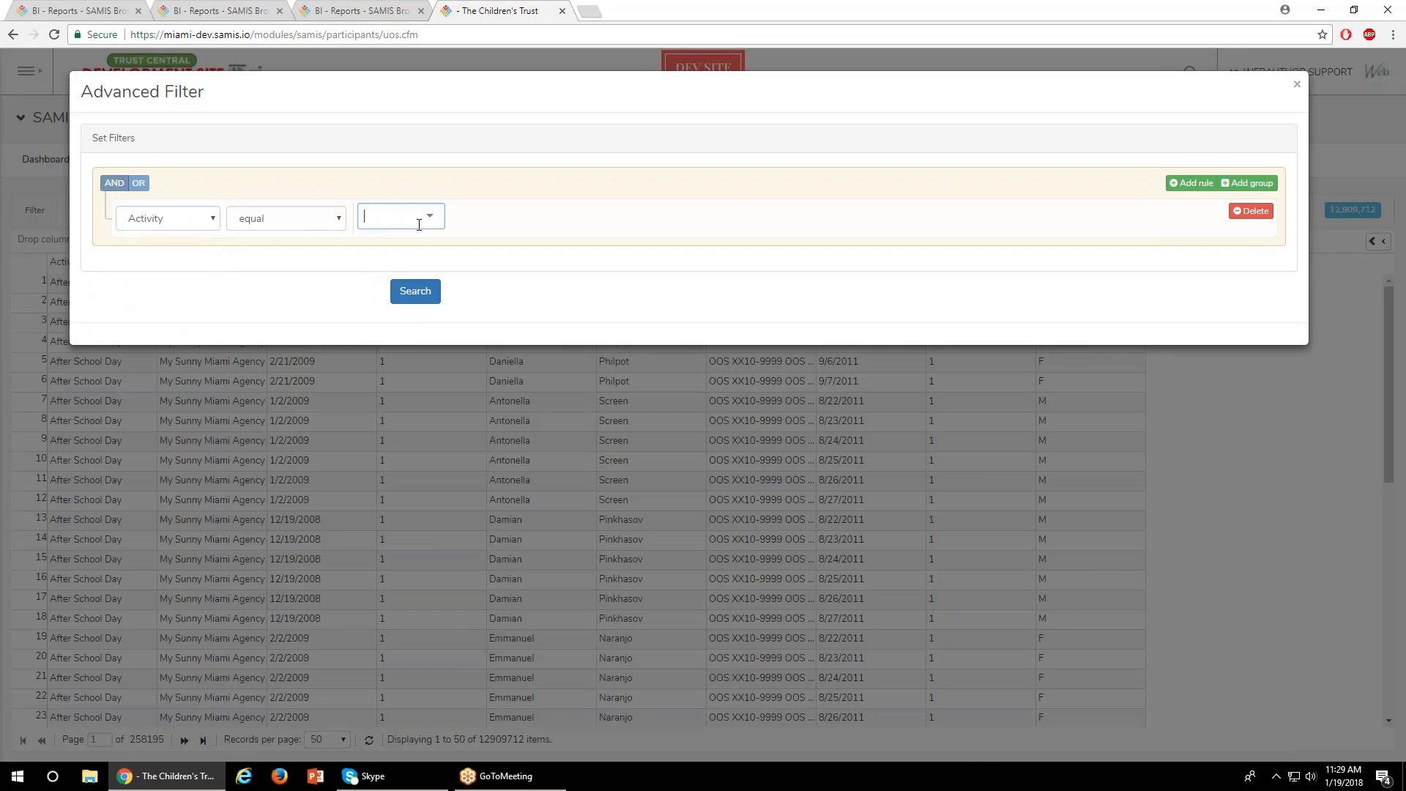
left_click(200, 225)
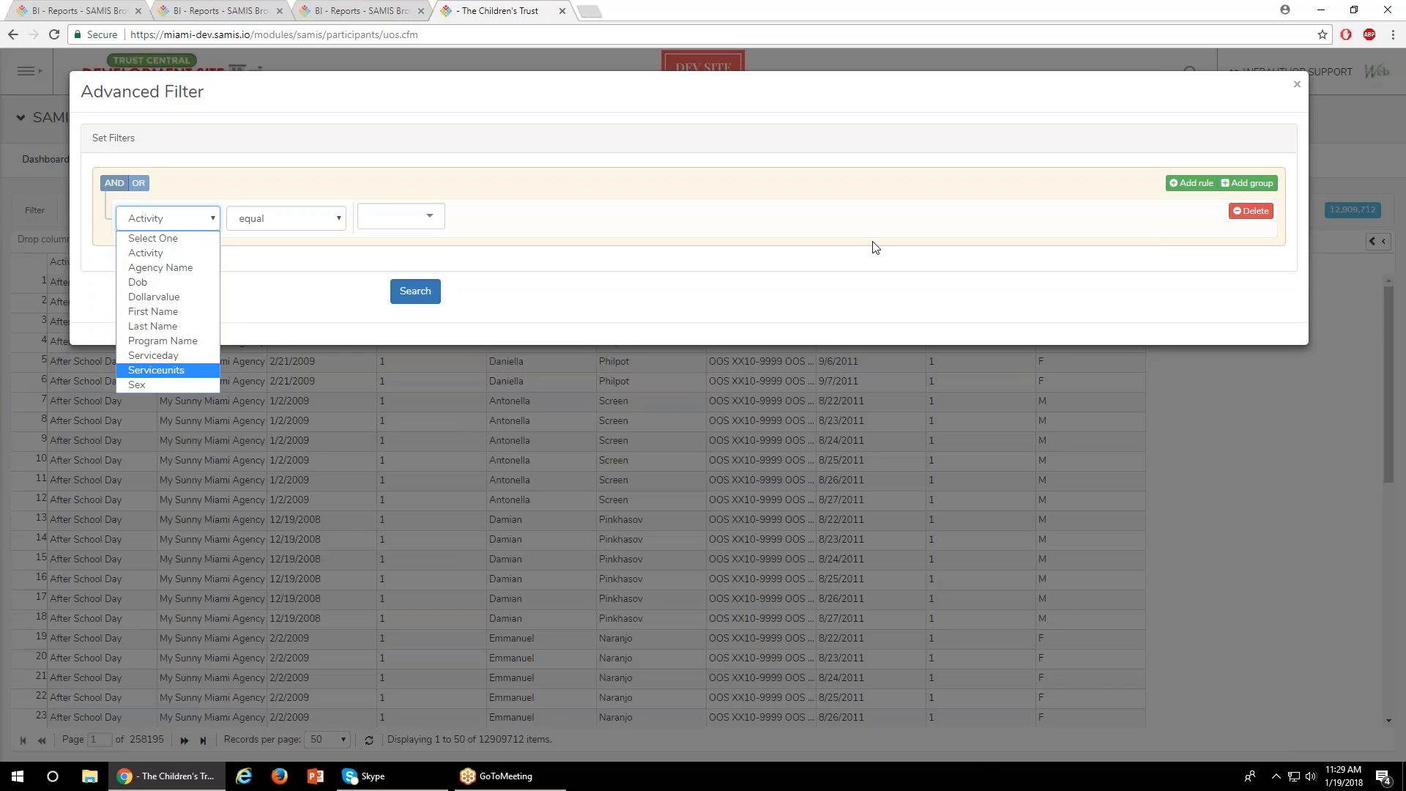
left_click(1295, 85)
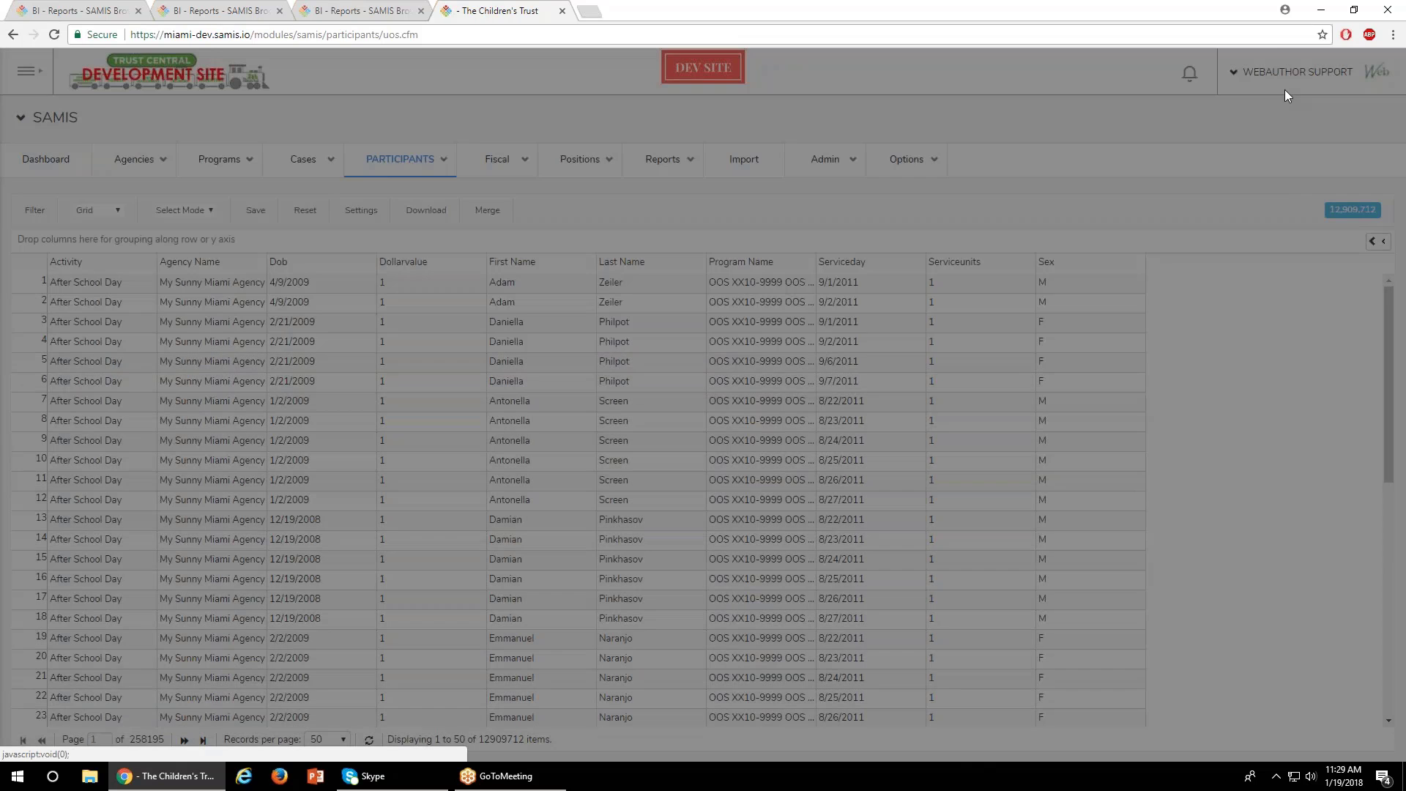
Open the participants' Performance Measures and examine the records on the first page through to the Sex column
left_click(400, 159)
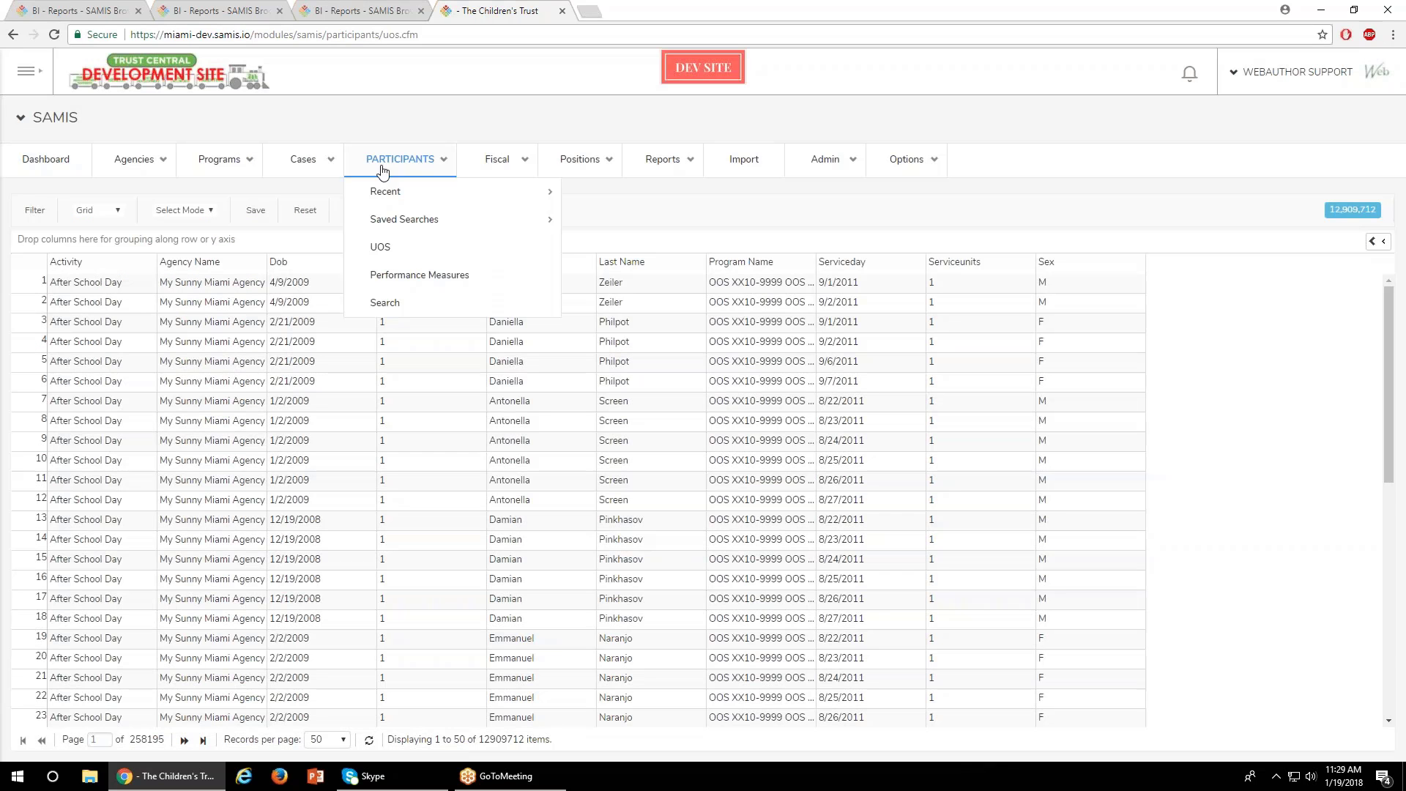
left_click(397, 275)
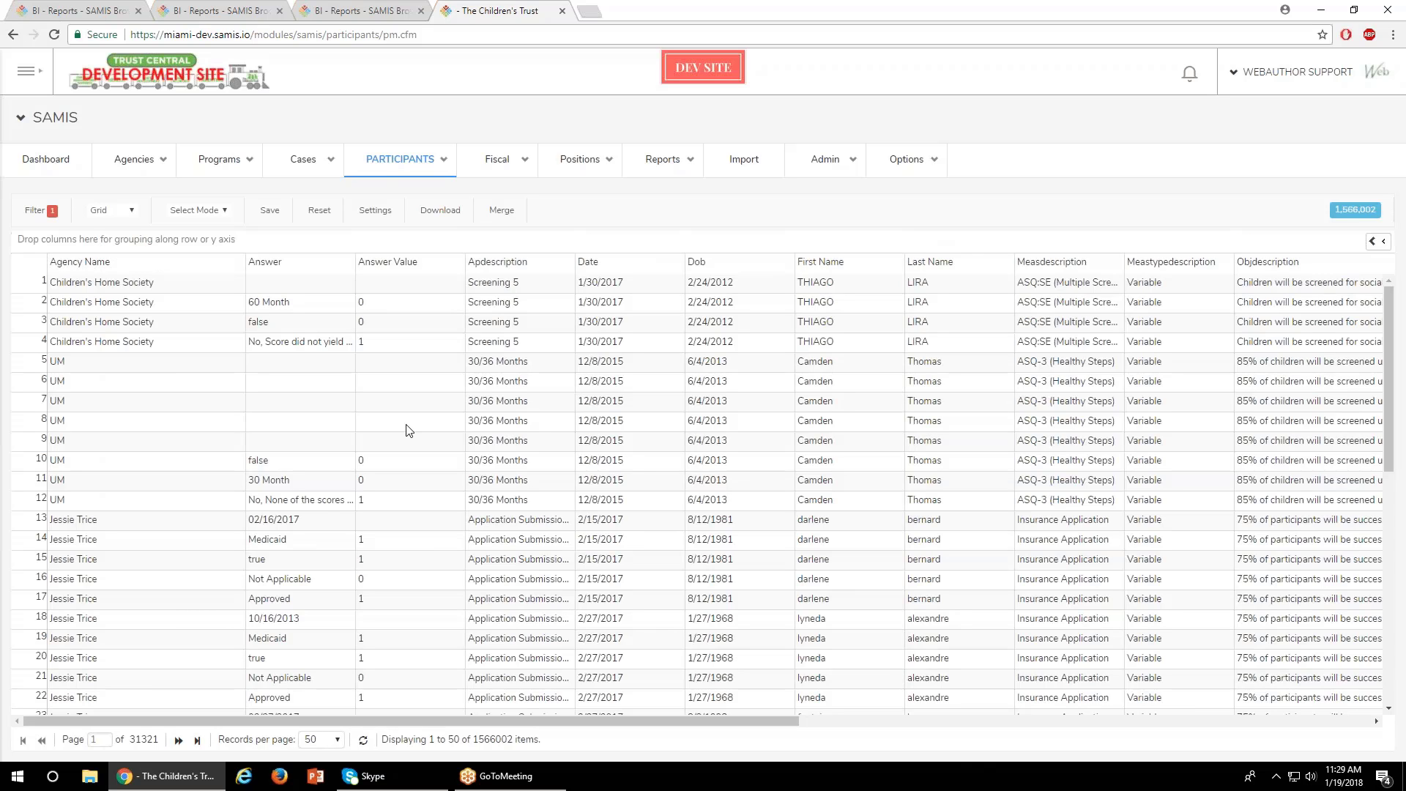
scroll(315, 503, "down", 8)
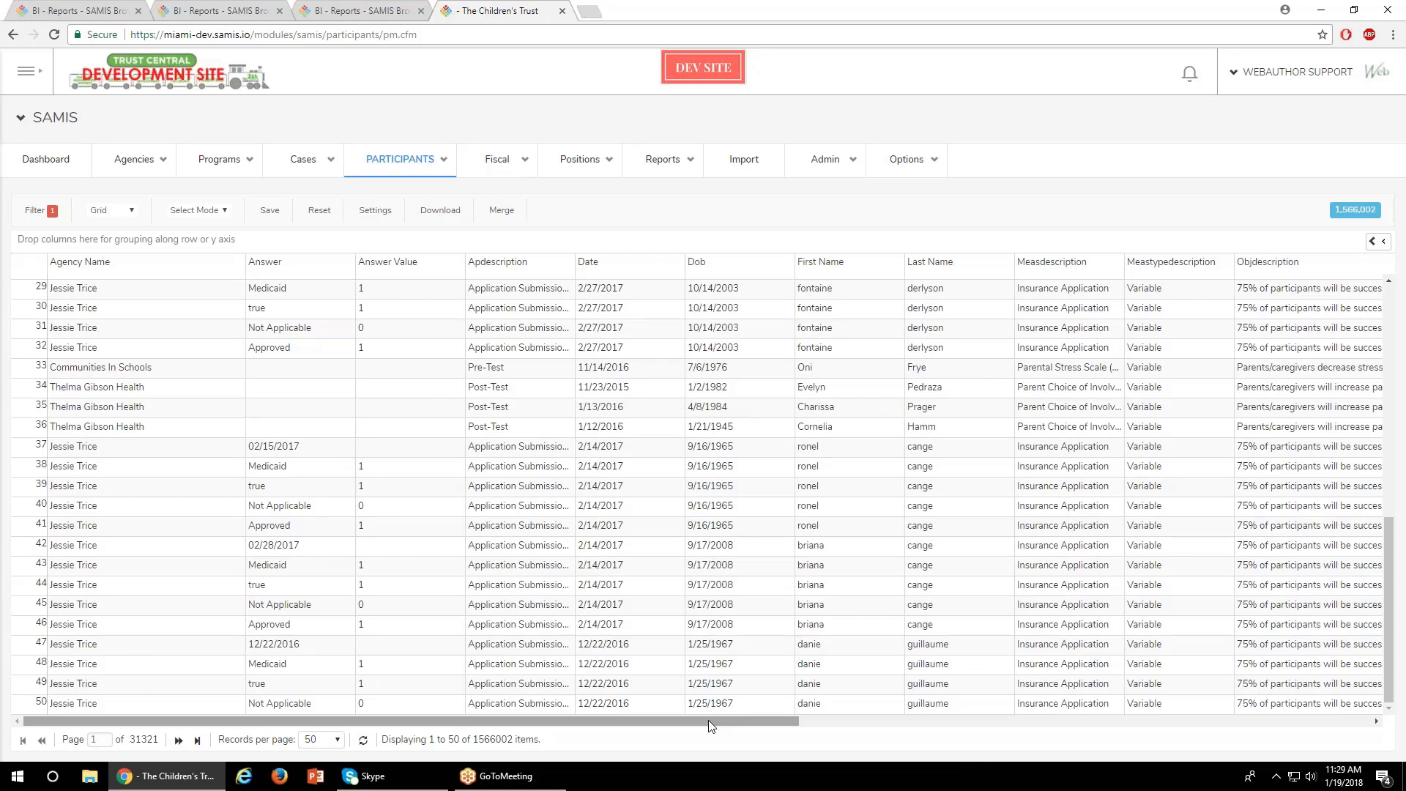
left_click_drag(709, 719, 1354, 652)
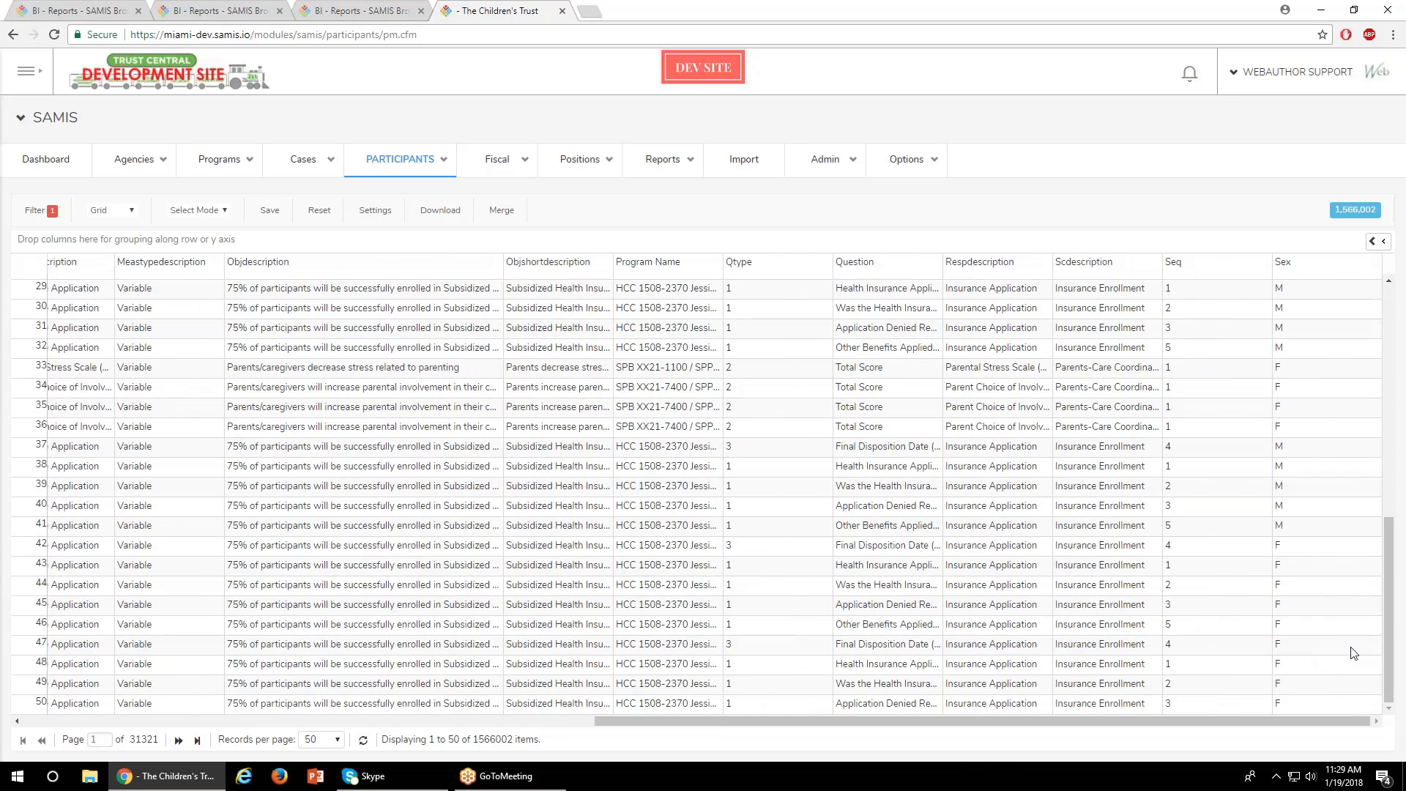